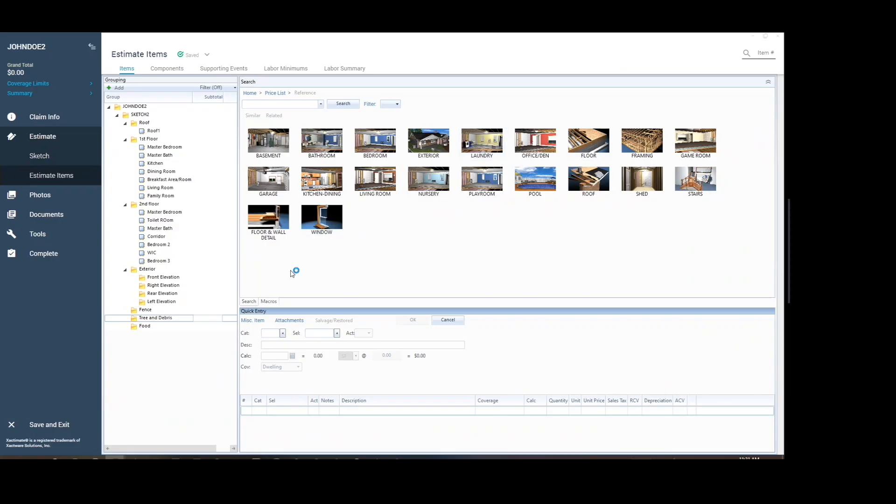
Browse the price list by division to Finishes, Gypsum Board Systems and look through its drywall items
click(250, 95)
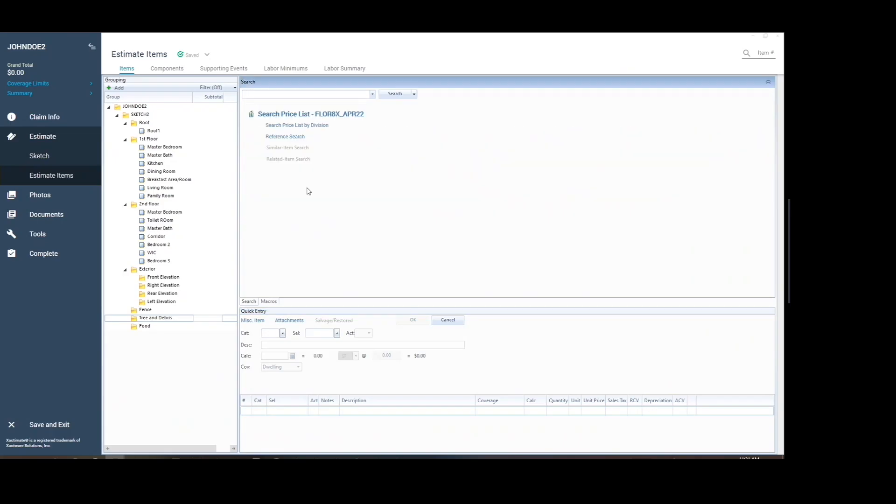
click(301, 125)
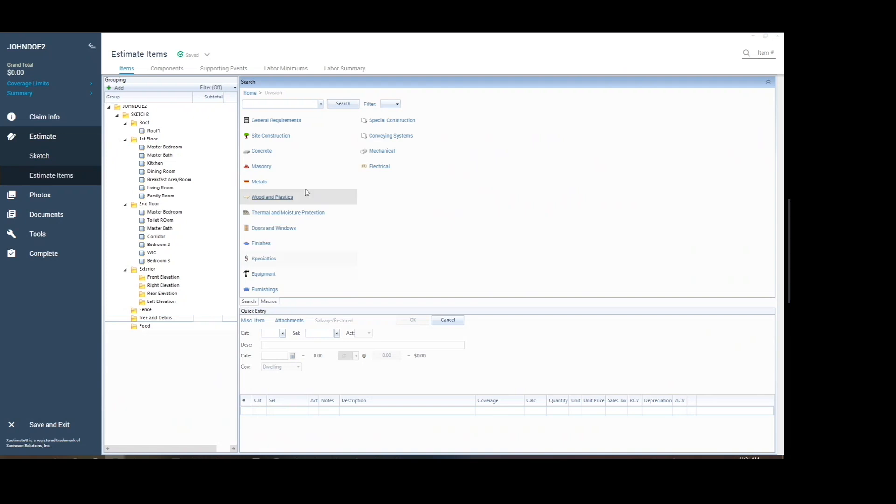
click(263, 245)
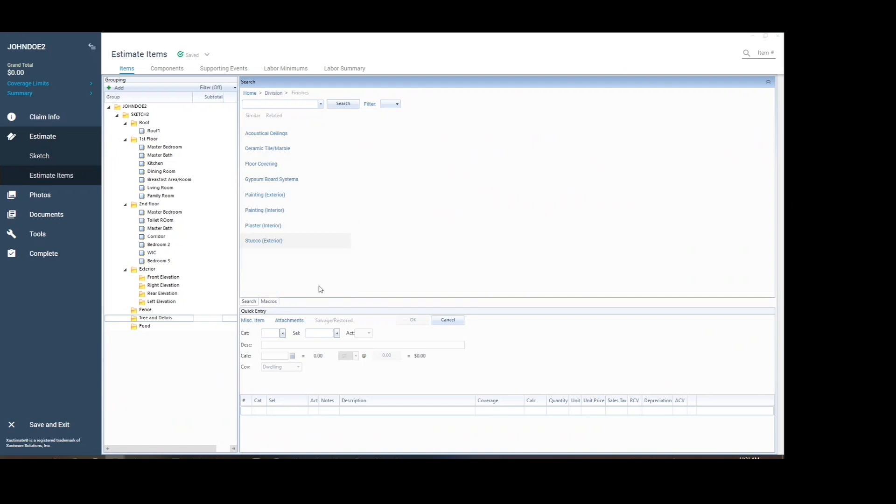
click(271, 182)
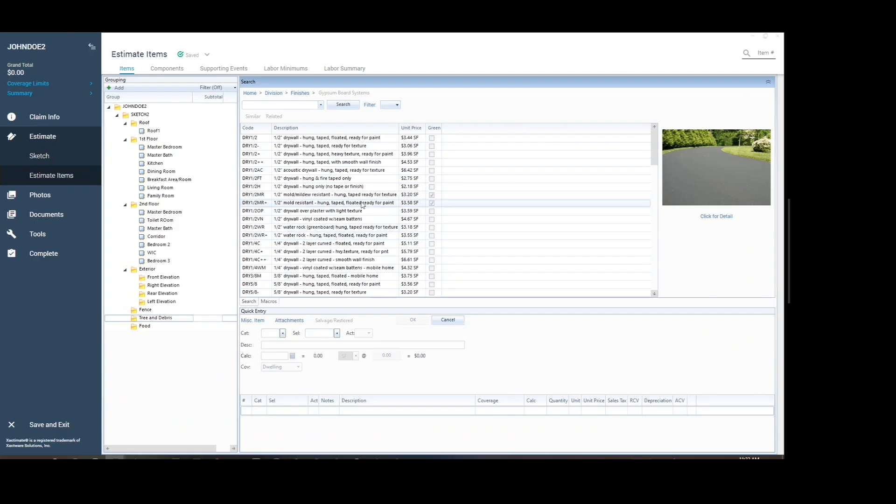
drag(657, 146, 652, 231)
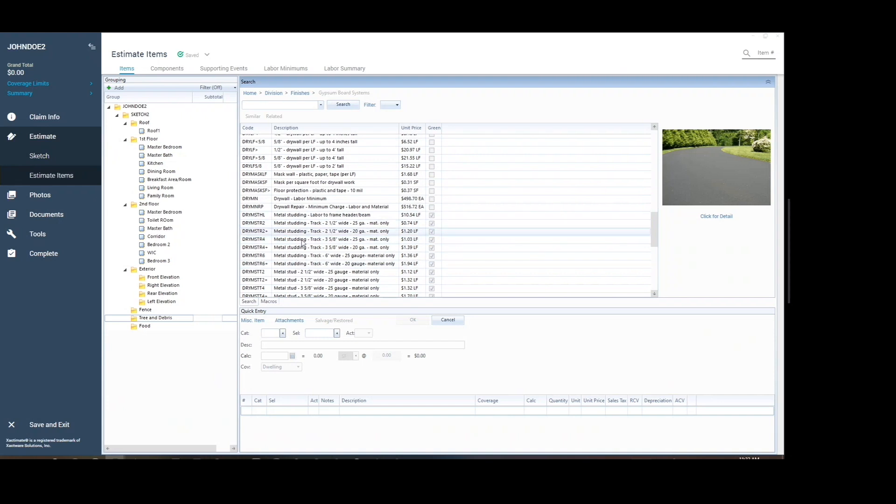
scroll(333, 267, down, 3)
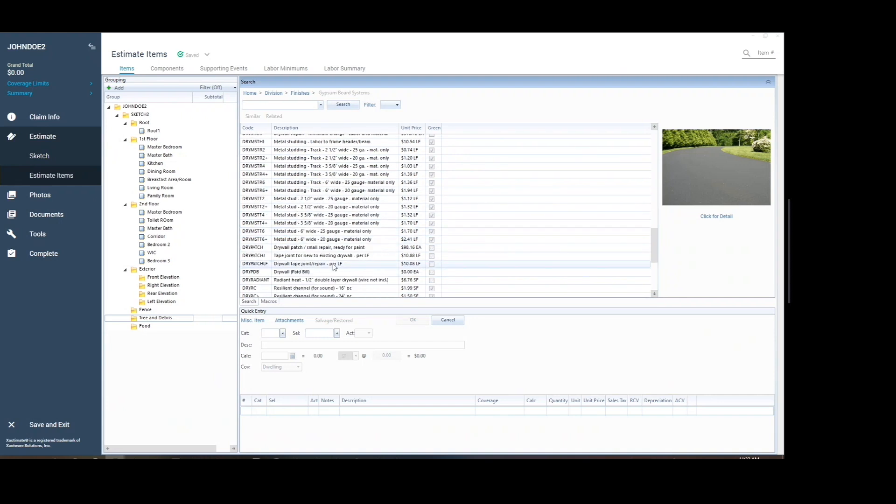
View the subcategories of the Thermal and Moisture Protection division, and return to the picture-based Reference Search
click(273, 93)
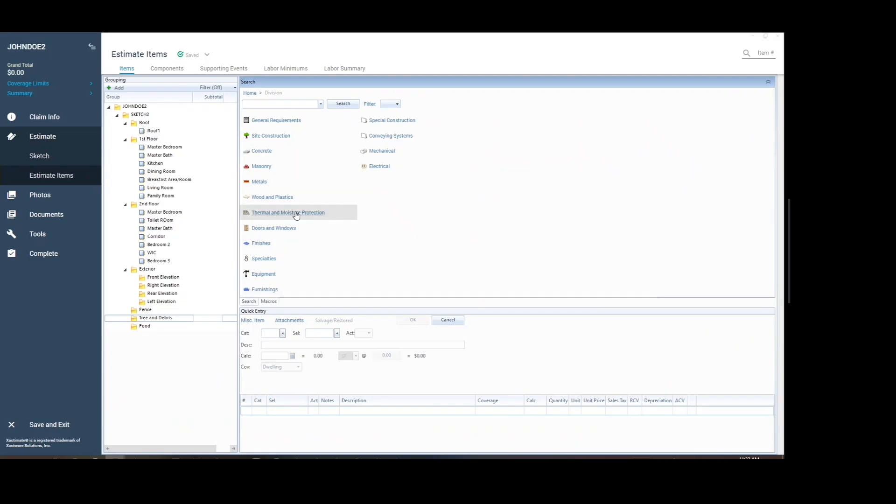
click(280, 213)
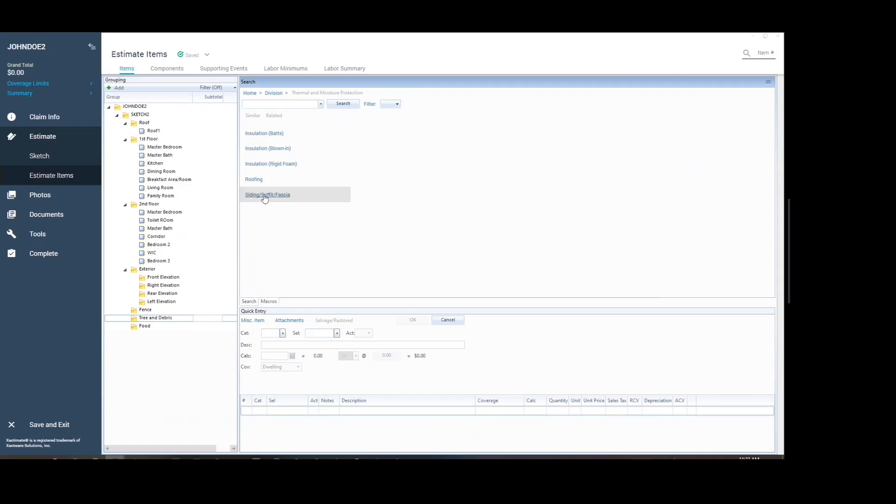
click(250, 94)
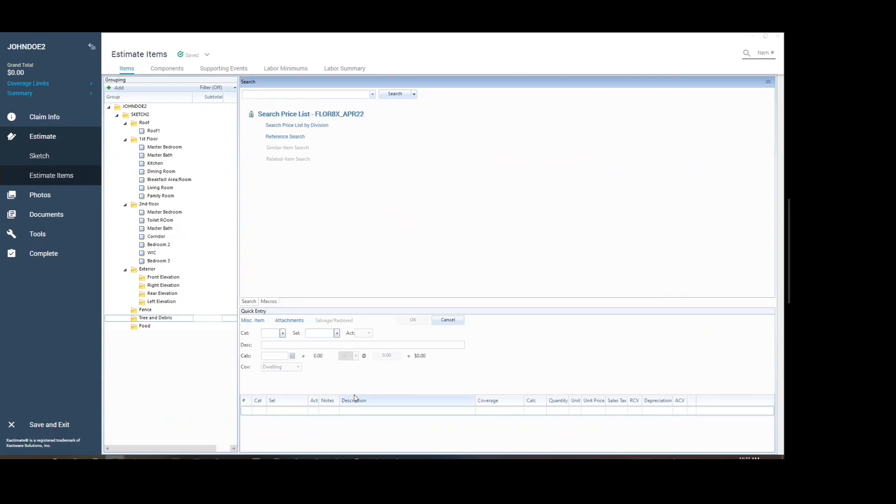
click(286, 136)
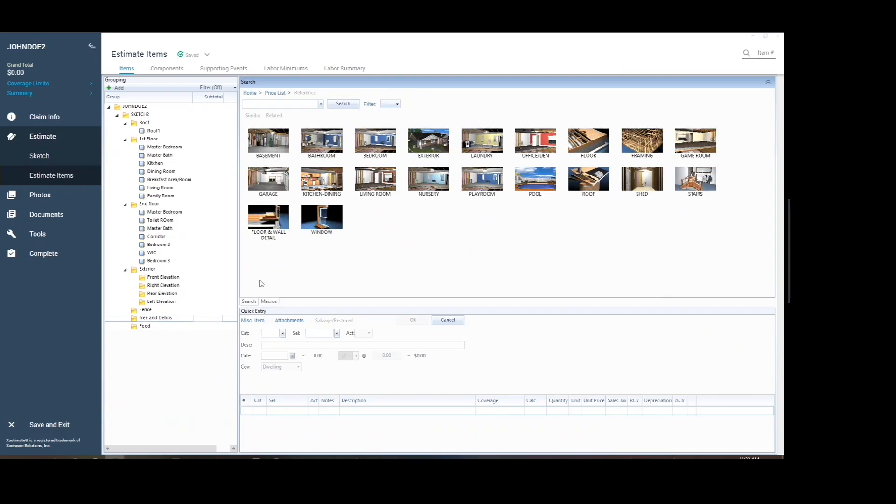
Enlarge the line-item area and add the Hidden door item to the Tree and Debris group through a price list search for "door"
drag(500, 307, 498, 260)
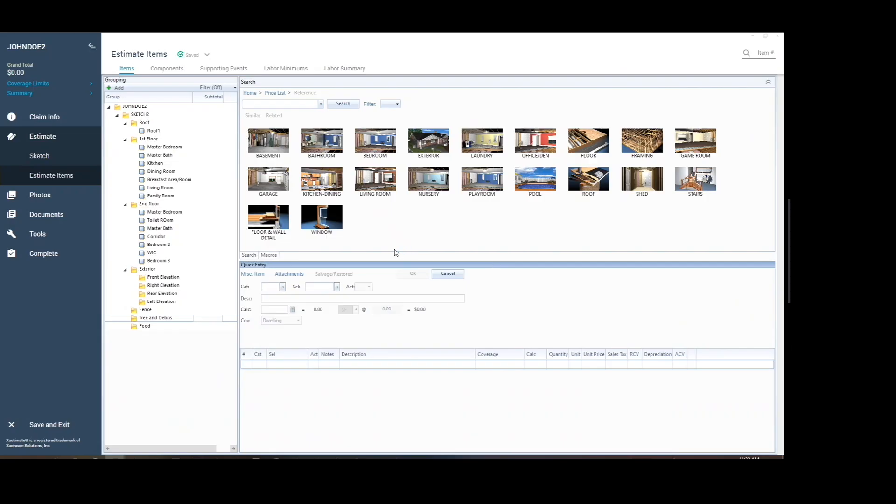
click(272, 105)
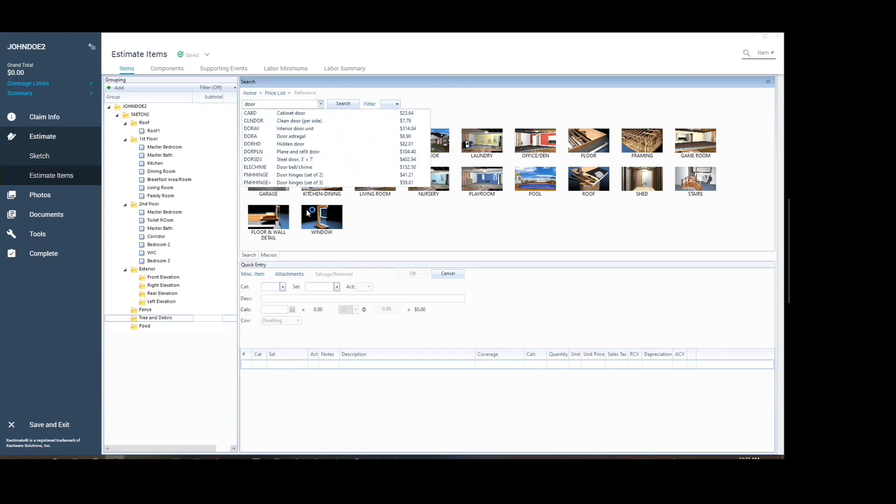
click(331, 122)
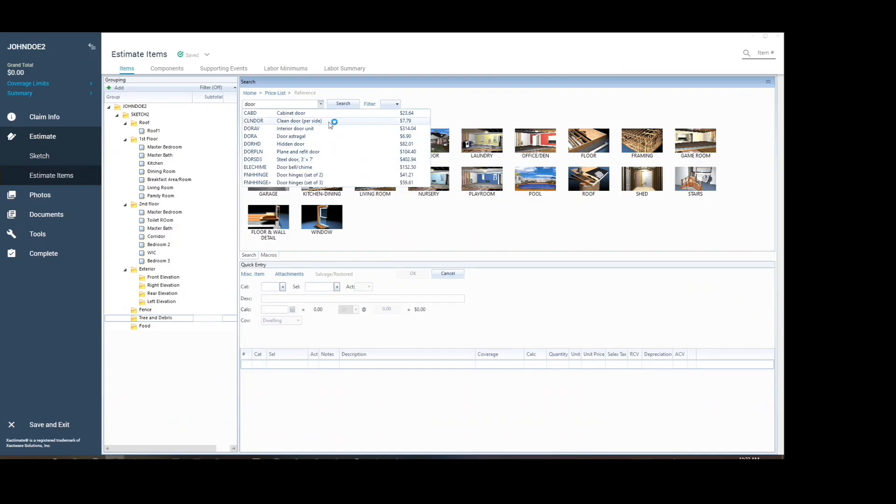
click(286, 144)
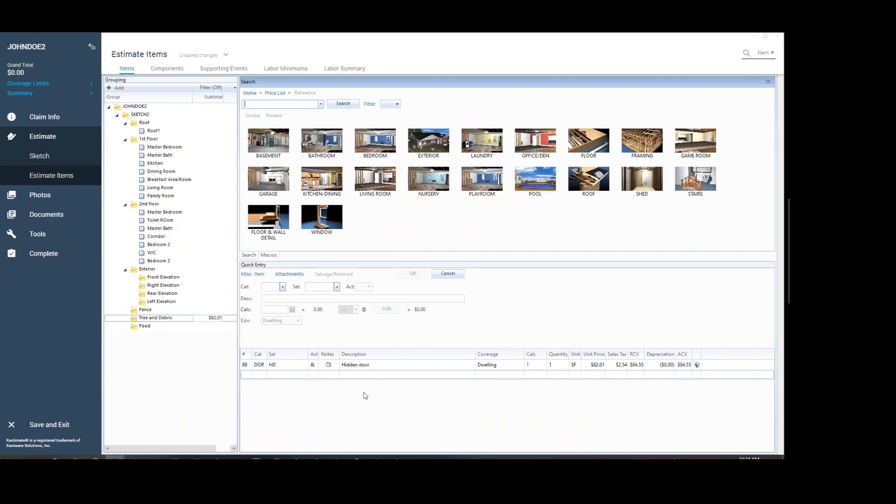
From the Hidden door line item, search the DOR selectors for "double door", look through them, and leave the item without changing it
click(249, 365)
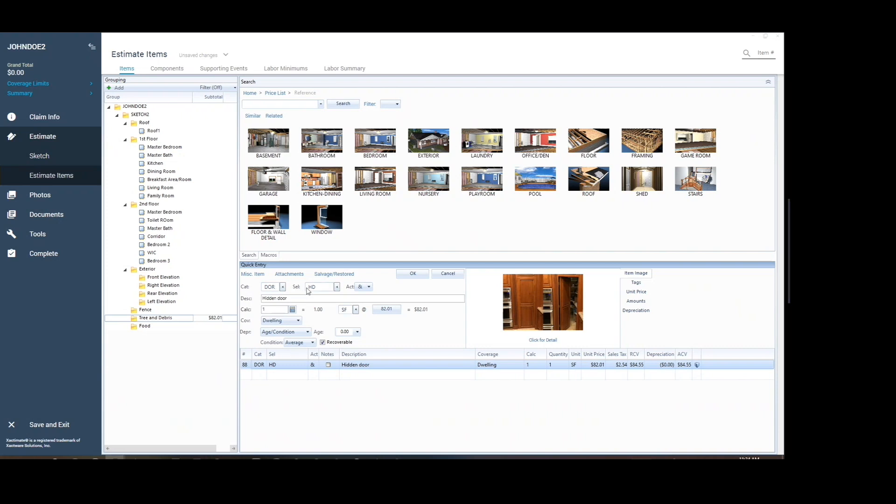
click(338, 288)
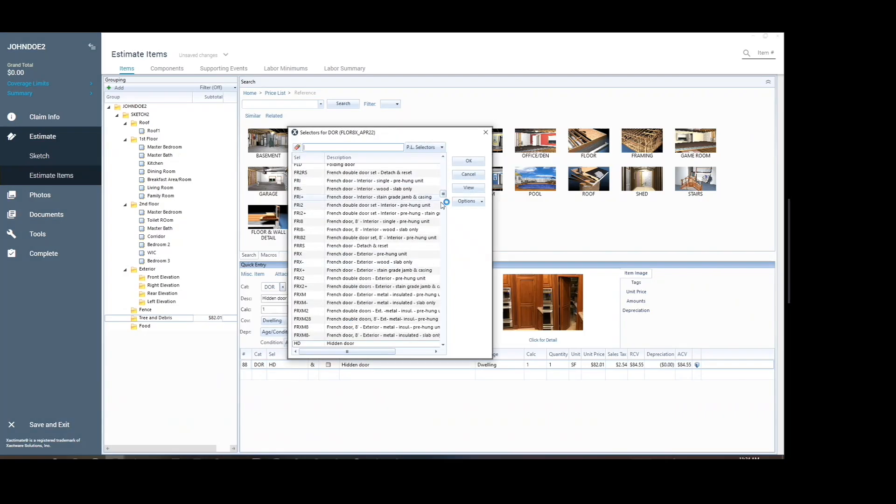
drag(445, 196, 451, 161)
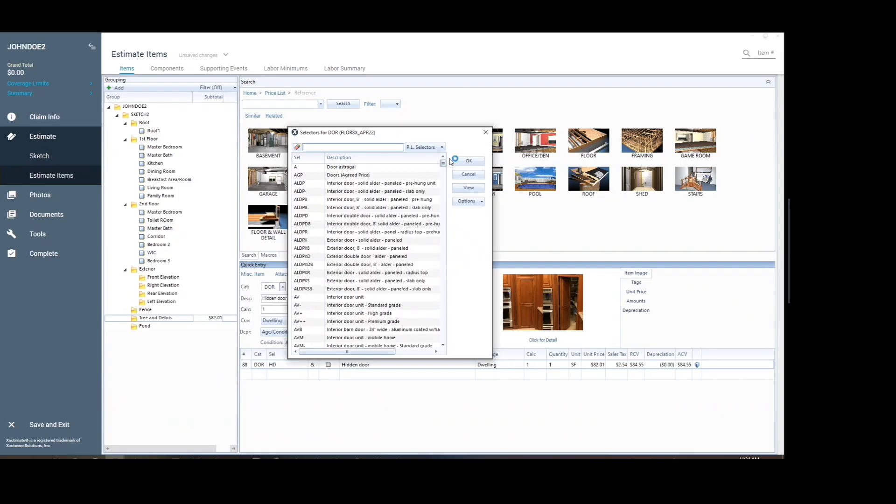
click(318, 147)
text(double door)
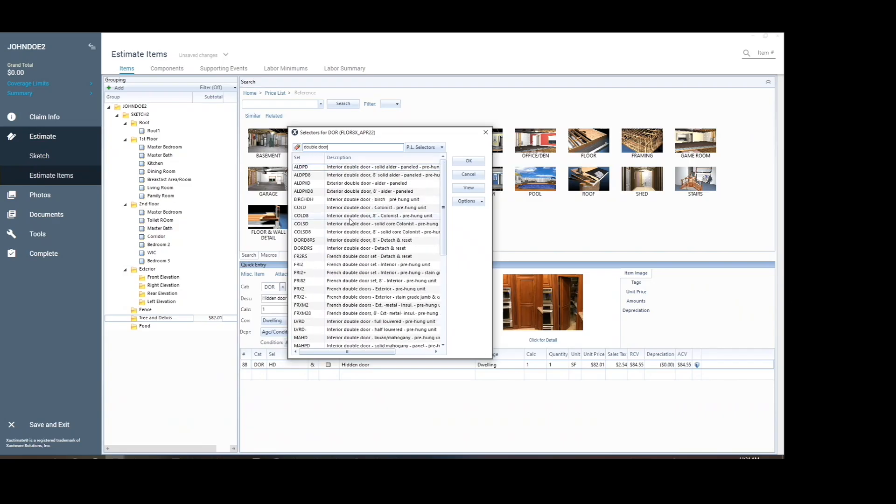
mouse_move(444, 200)
mouse_down()
mouse_move(444, 311)
mouse_move(446, 185)
mouse_up()
click(428, 290)
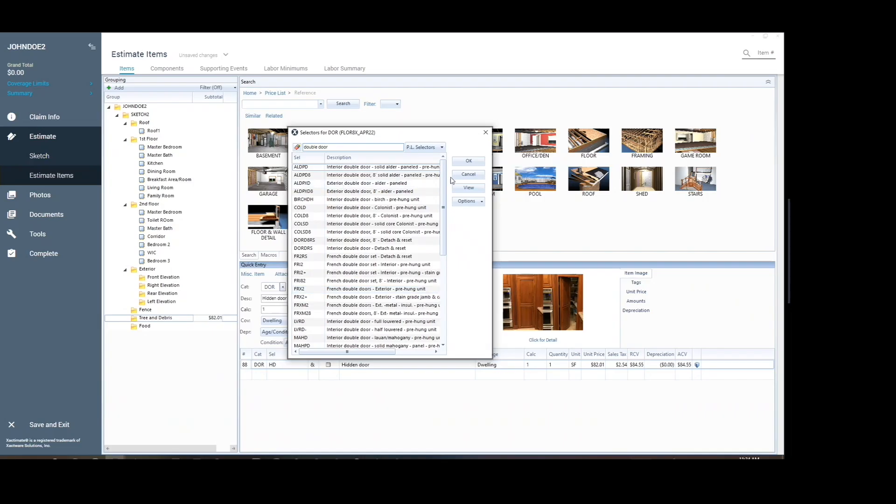
drag(444, 177, 448, 265)
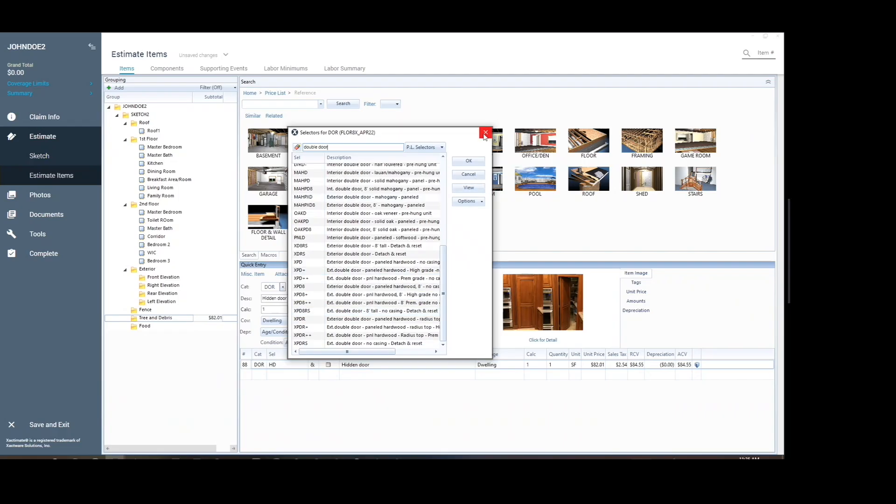
click(480, 173)
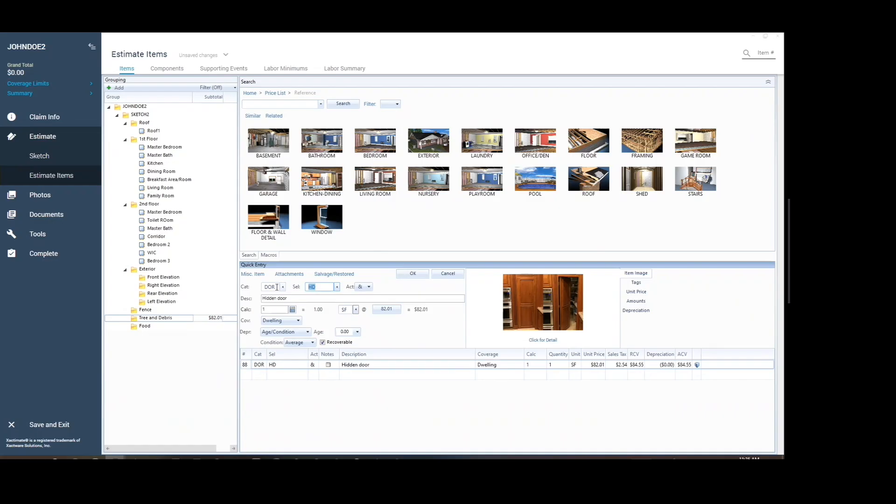
click(446, 274)
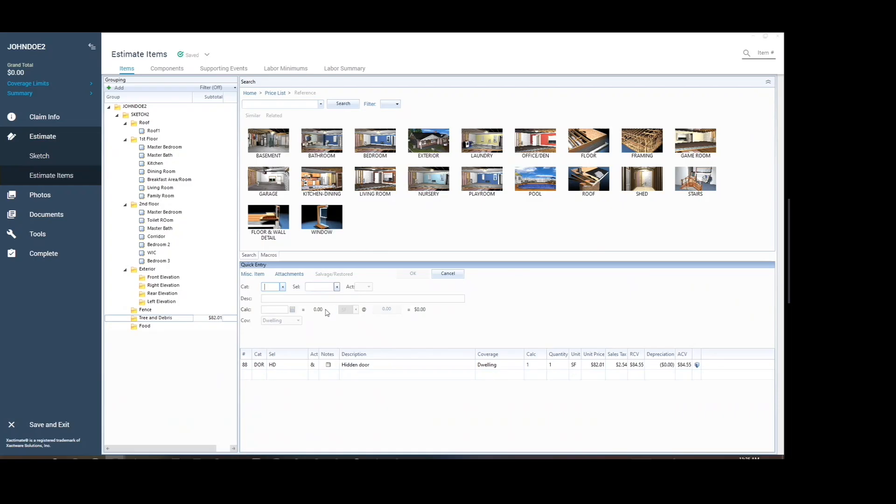
Look through the price list category codes for the new line item and close the list without choosing one
click(283, 287)
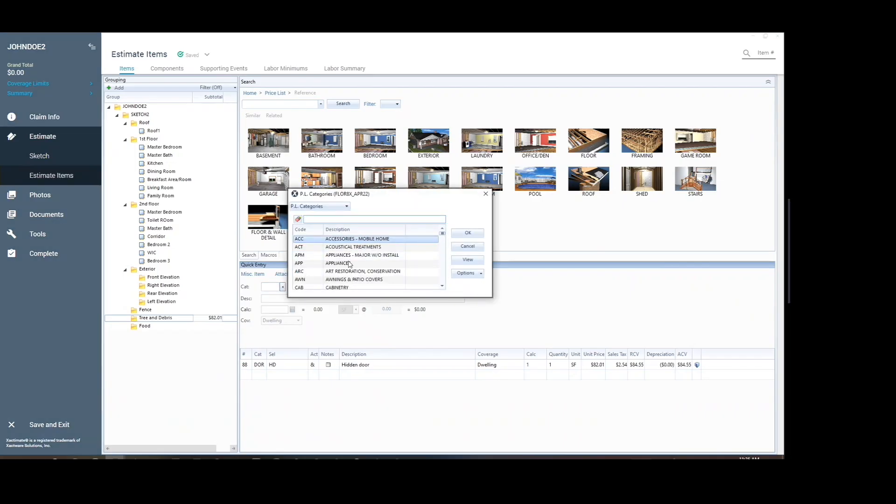
drag(357, 297, 352, 418)
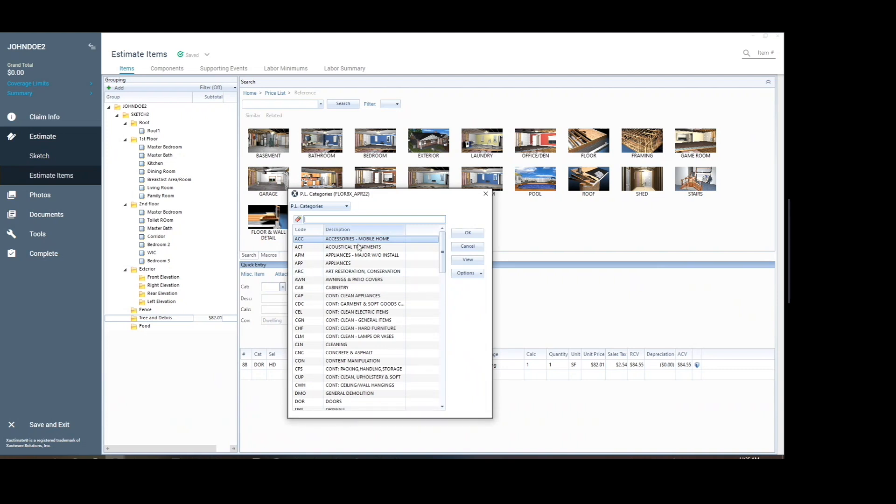
drag(444, 241, 445, 241)
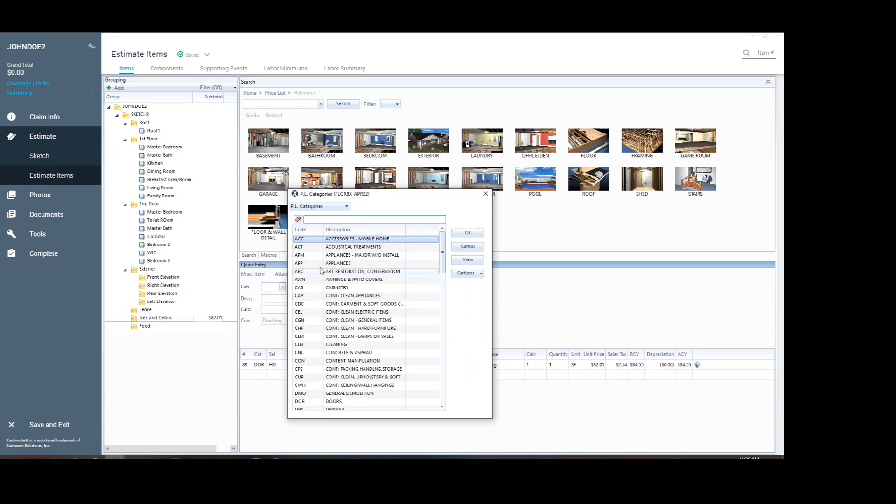
drag(444, 241, 441, 313)
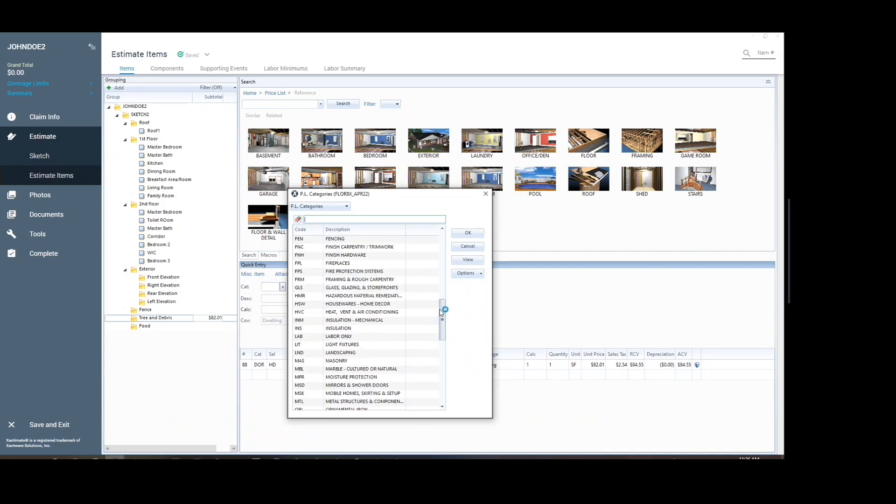
click(468, 246)
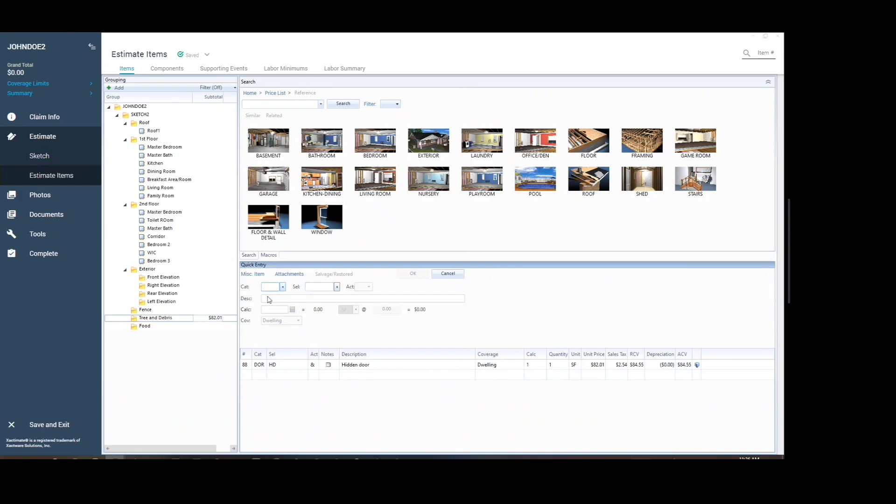
Add a two-coat paint line item with category PNT and selector P2, saving it with its default WC calculation
text(PNT)
key(Tab)
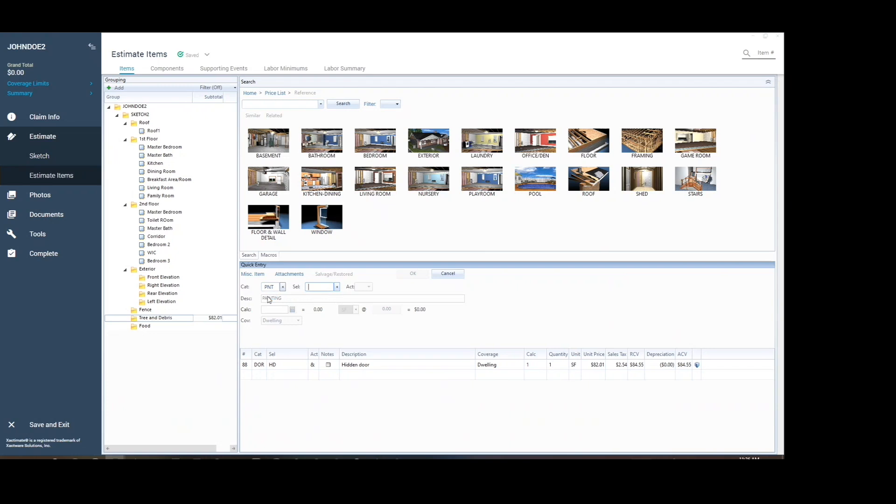
text(P)
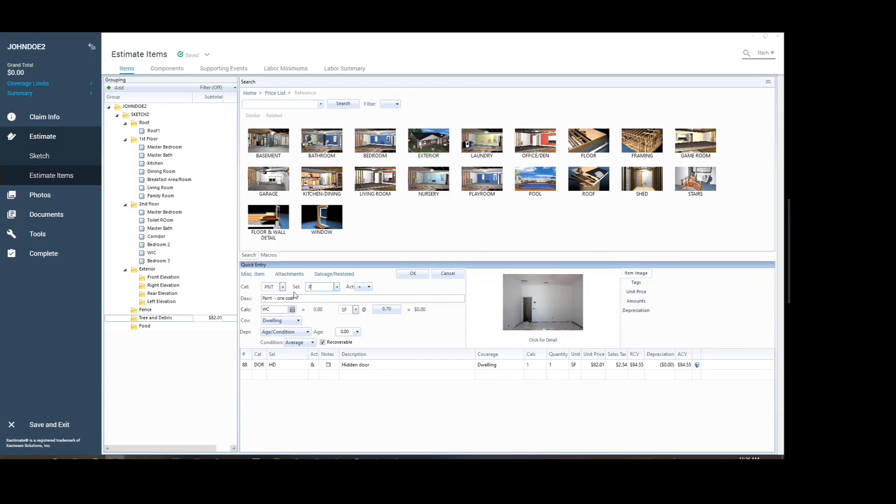
text(2)
click(416, 274)
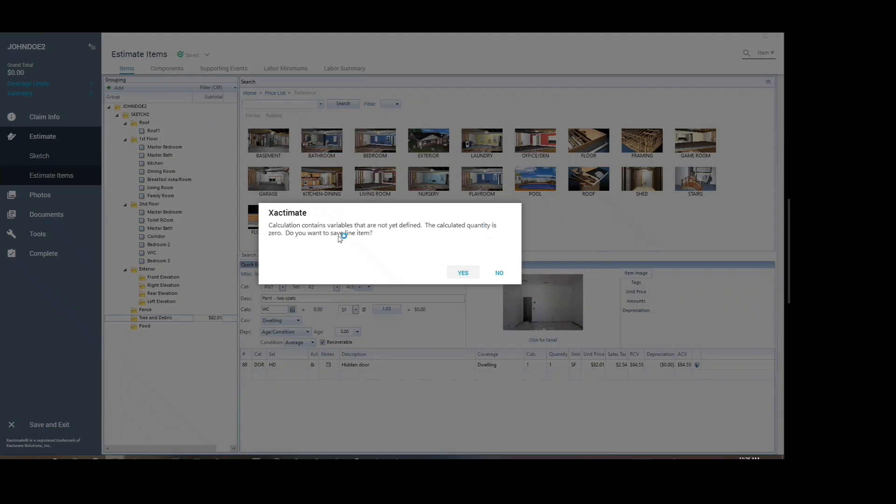
click(467, 273)
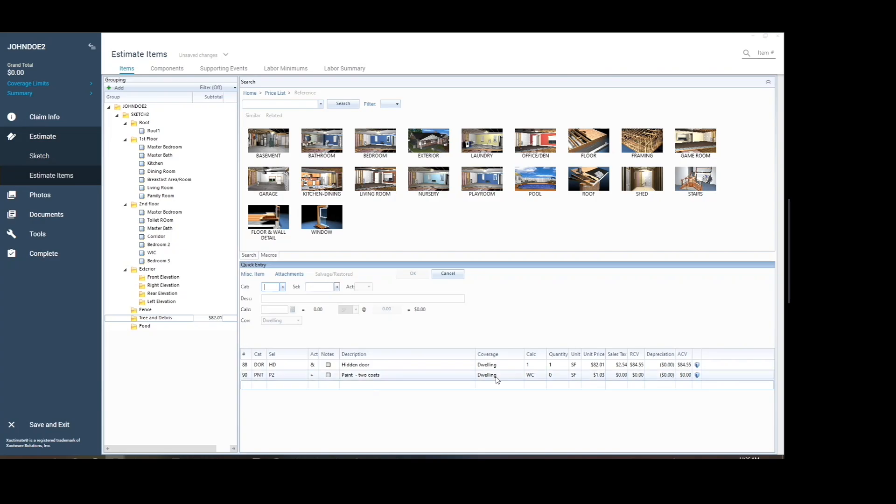
Set the calculation of the two-coat paint line item to 250
click(535, 375)
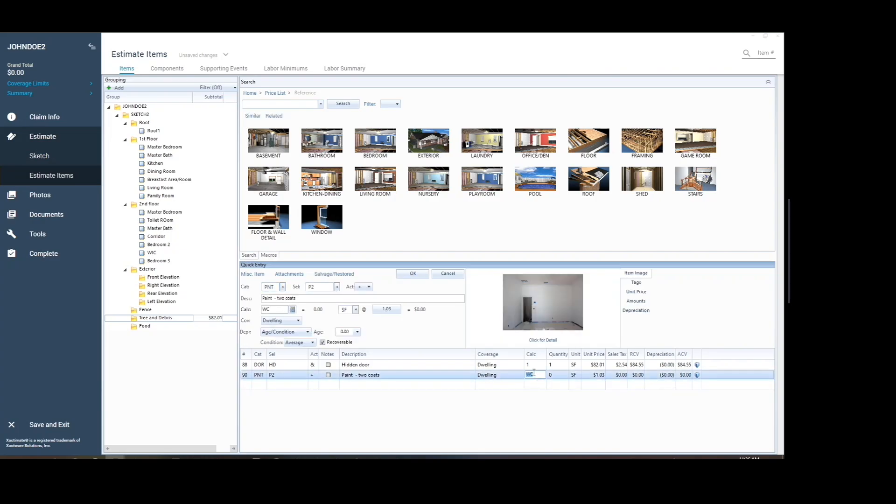
text(3)
key(Return)
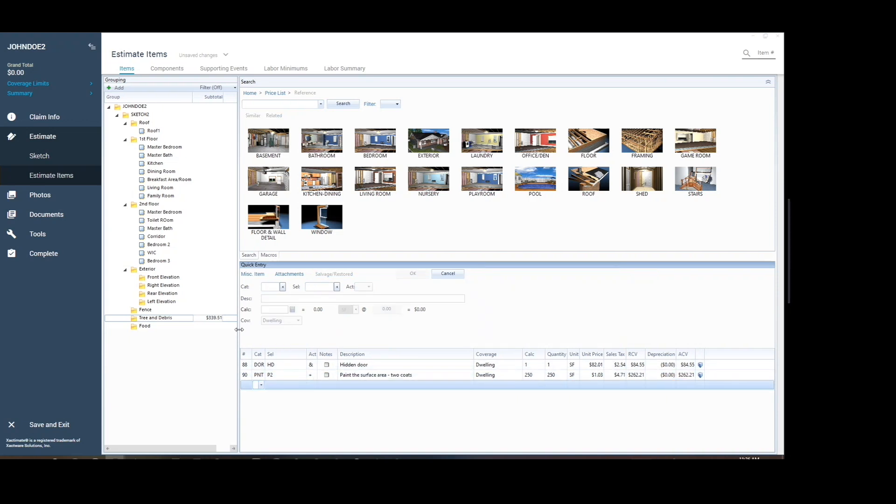
Add a light hand texture drywall line item with category DRY, selector TEX and a calculation of 250
click(274, 286)
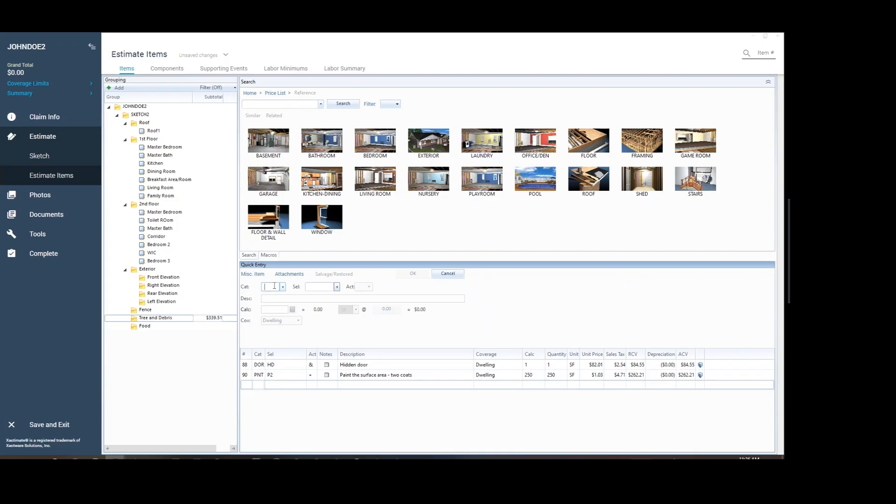
text(dry)
text(tex)
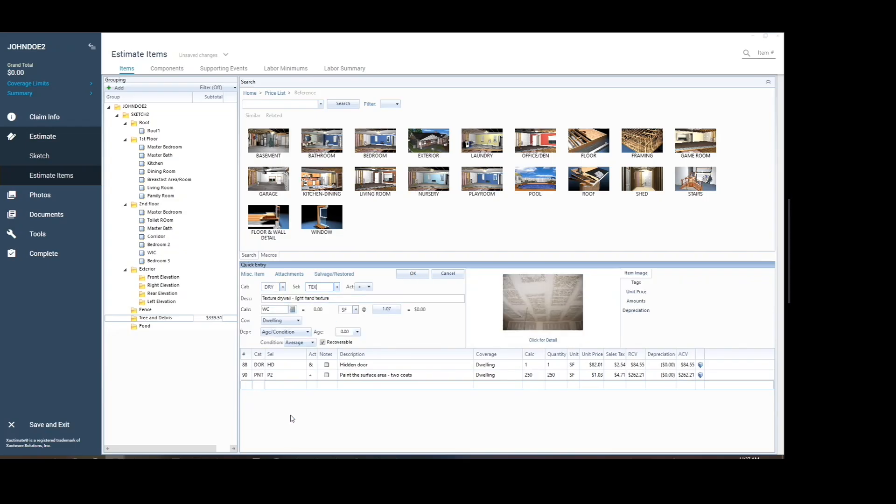
click(269, 310)
click(274, 310)
text(250)
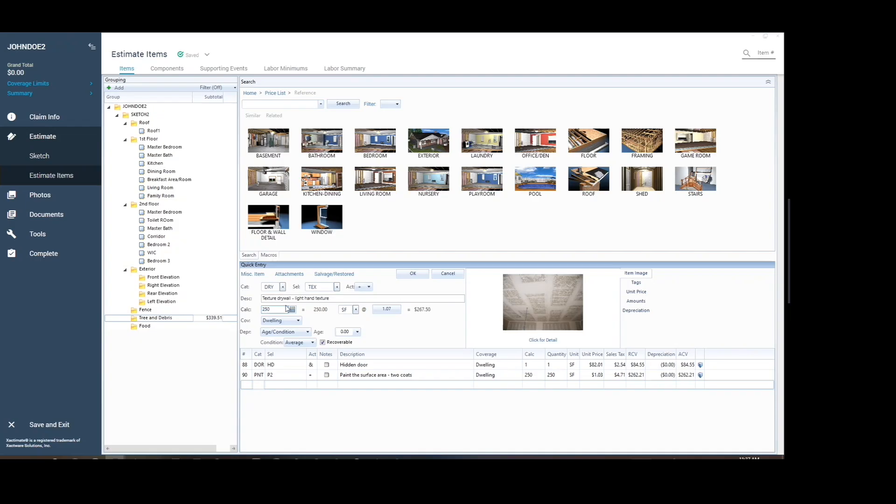
click(403, 277)
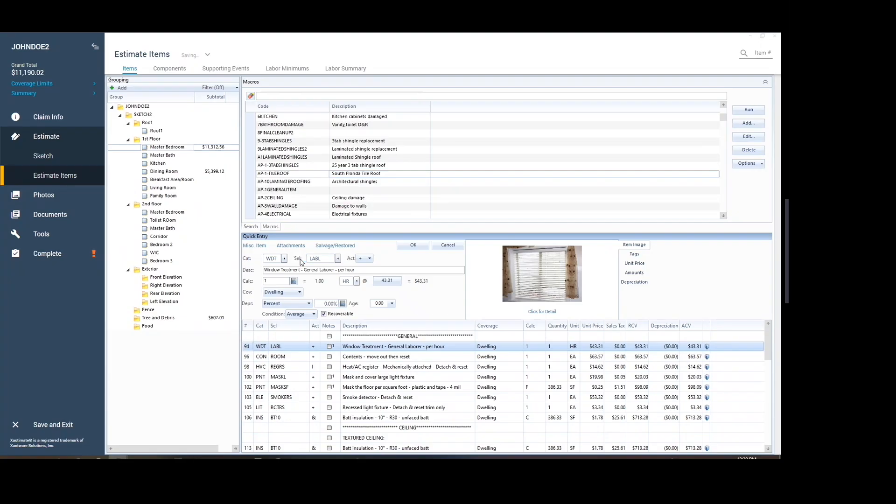
Review the activity options of the window treatment laborer item and the 5/8" ceiling drywall item, keeping Remove and Replace for the drywall
click(370, 260)
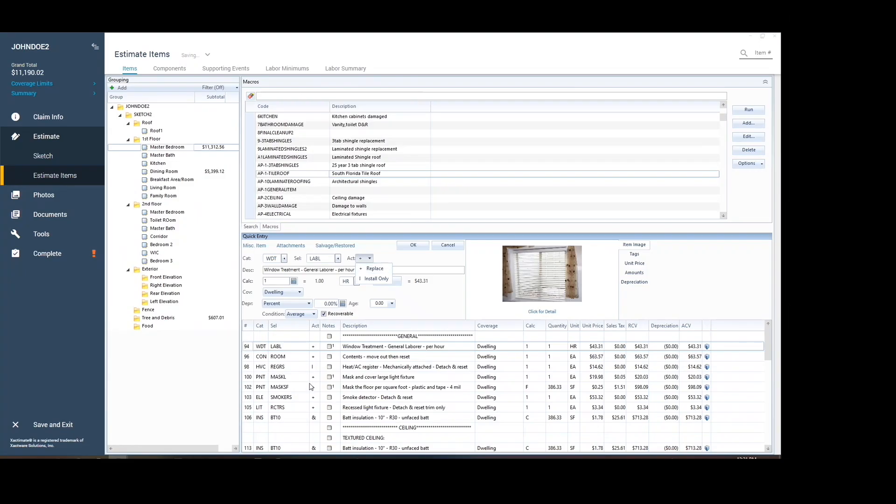
click(308, 402)
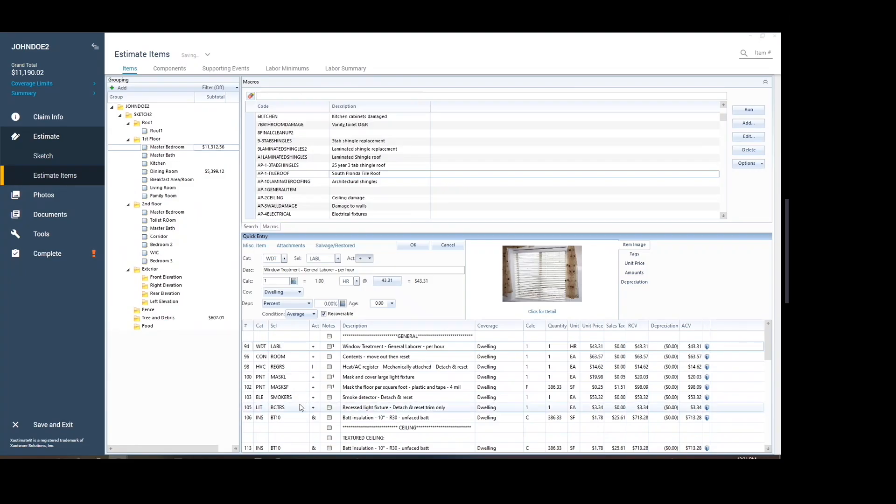
scroll(310, 407, down, 2)
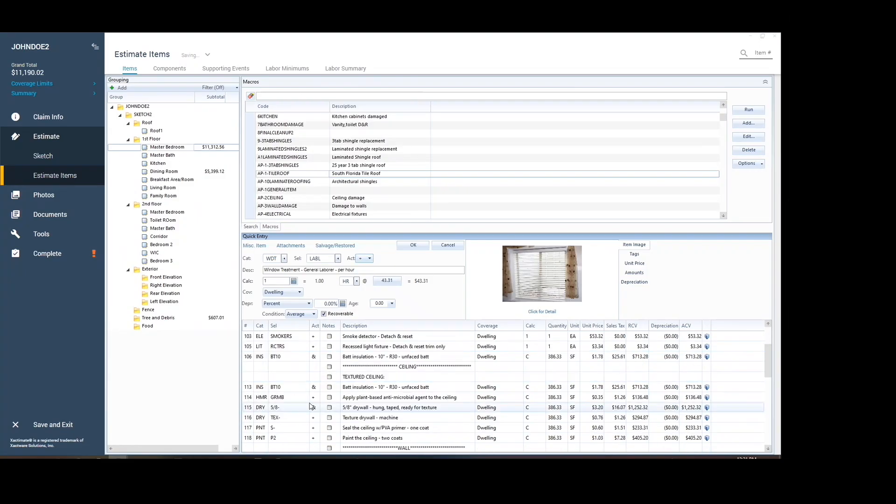
click(251, 409)
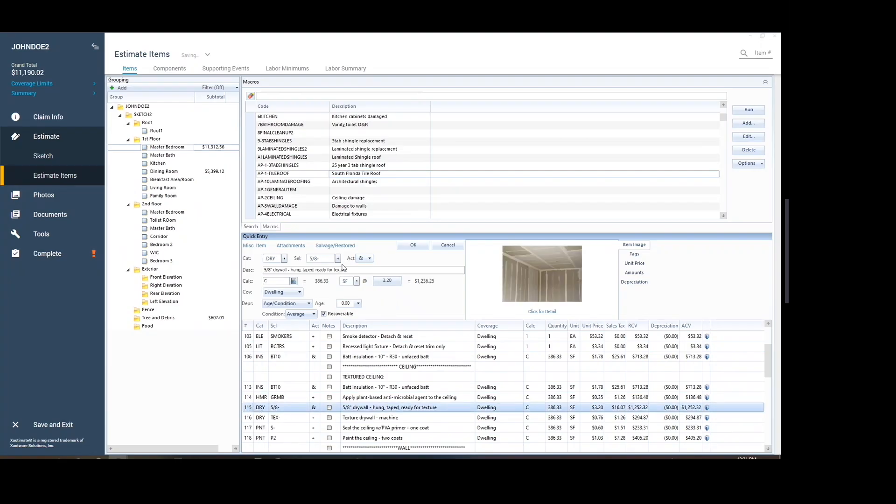
click(373, 262)
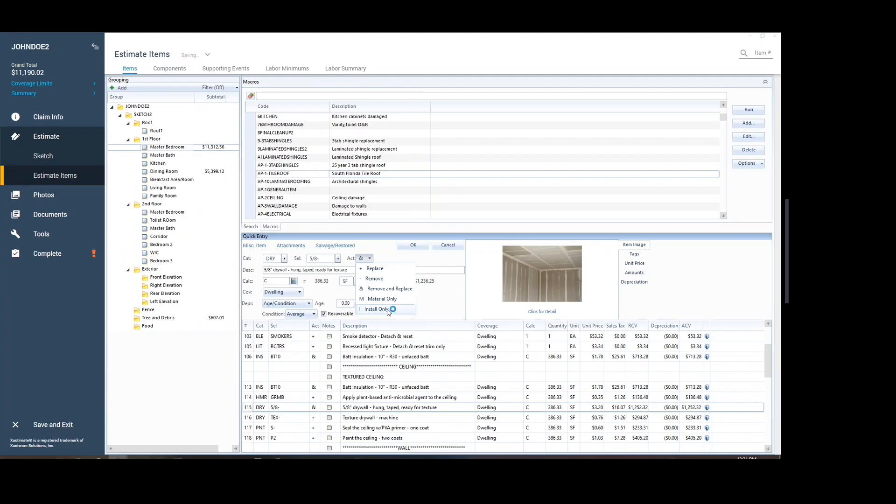
click(384, 289)
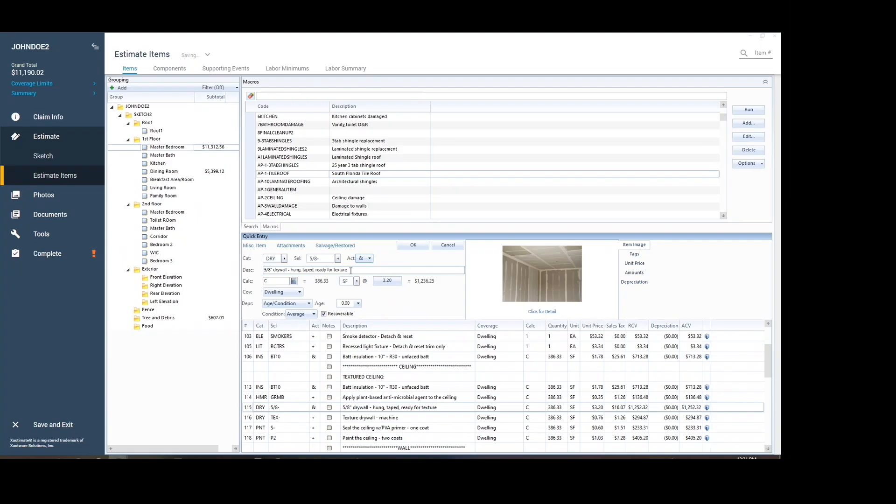
Keep the 5/8" drywall item's description as it is and set its calculation to W
drag(348, 270, 264, 276)
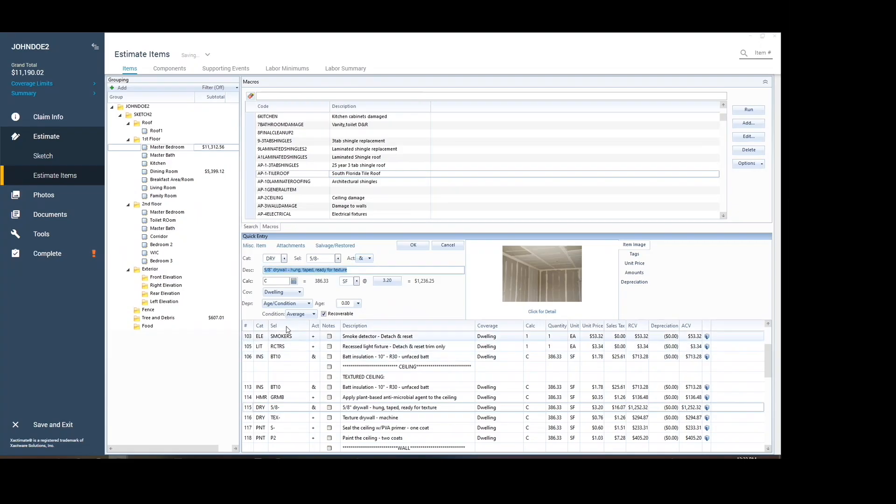
key(Tab)
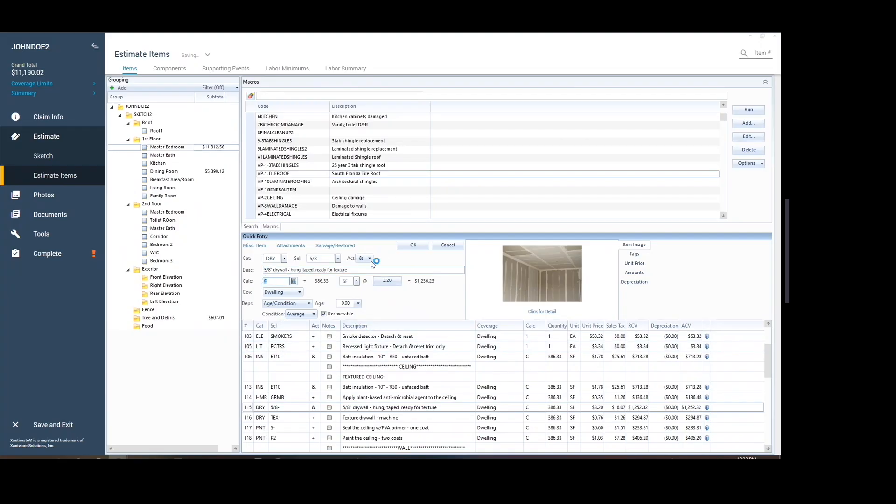
click(266, 281)
key(BackSpace)
text(W)
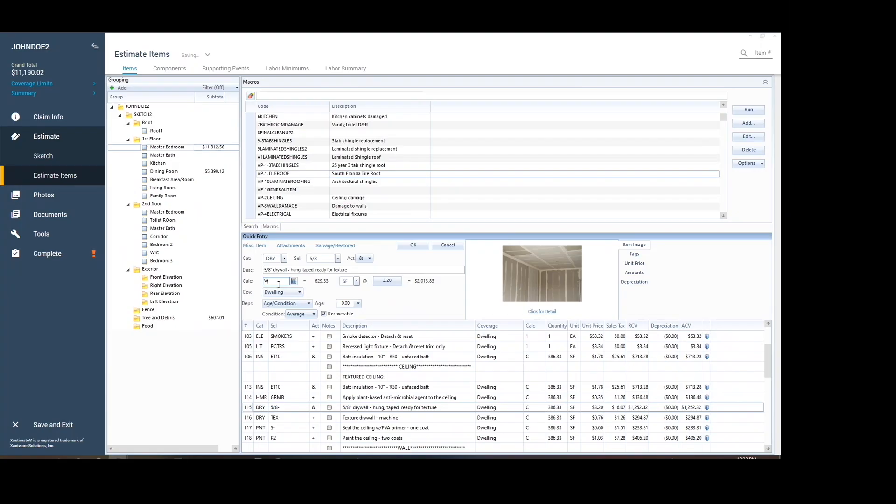
Try F and PF as the 5/8" drywall item's calculation, and pick the room variable C in the calculator
drag(273, 281, 260, 276)
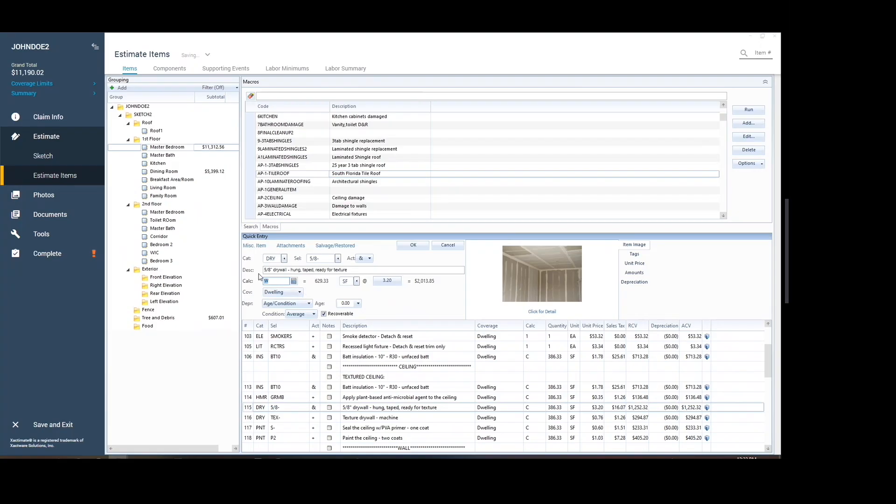
text(F)
key(BackSpace)
text(PF)
click(294, 281)
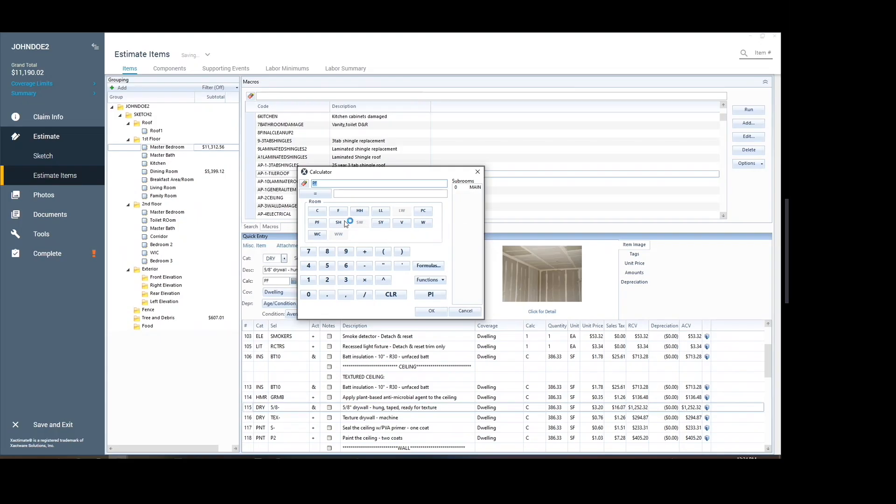
click(320, 213)
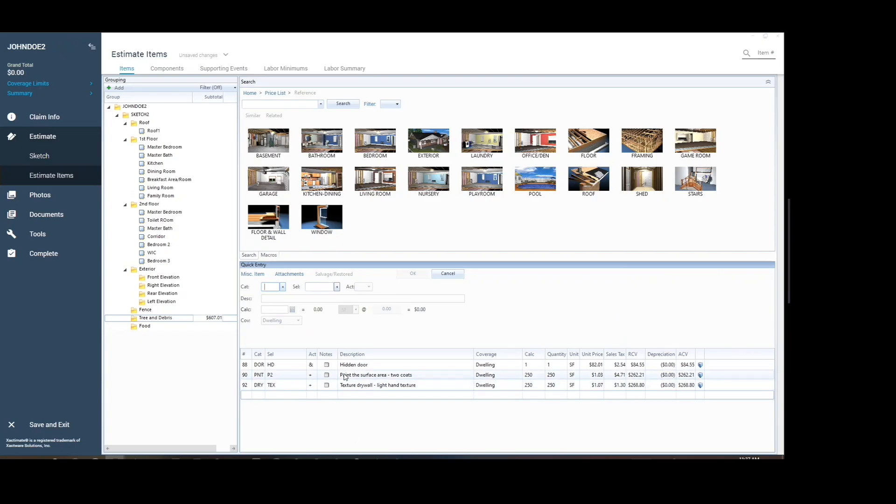
Open the first-floor Master Bedroom and search the price list for "content manipul", without adding any of the suggested items
click(157, 149)
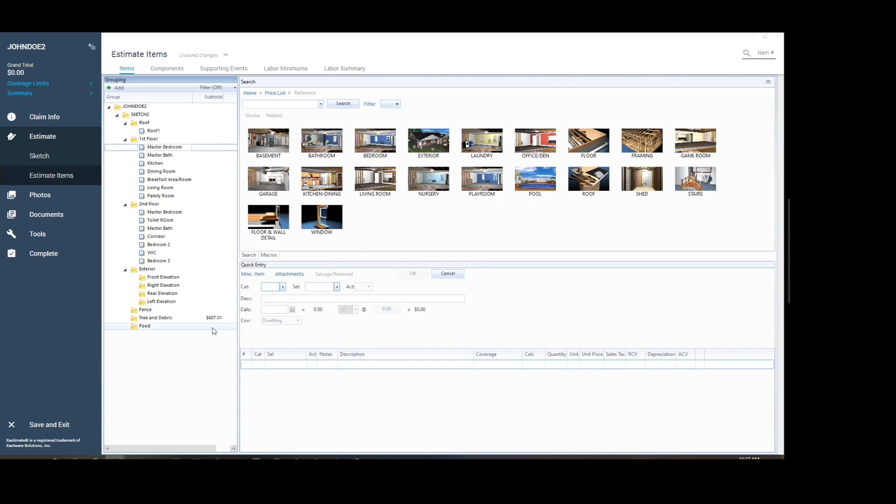
click(268, 255)
click(266, 102)
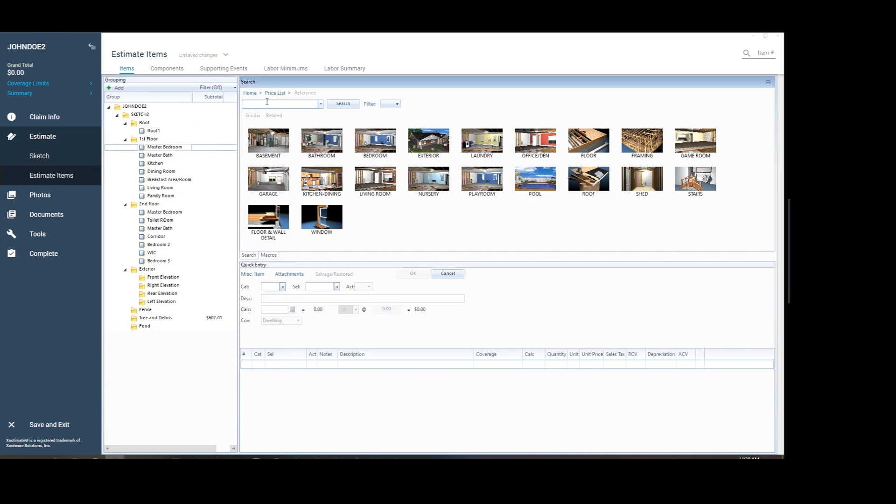
text(content man)
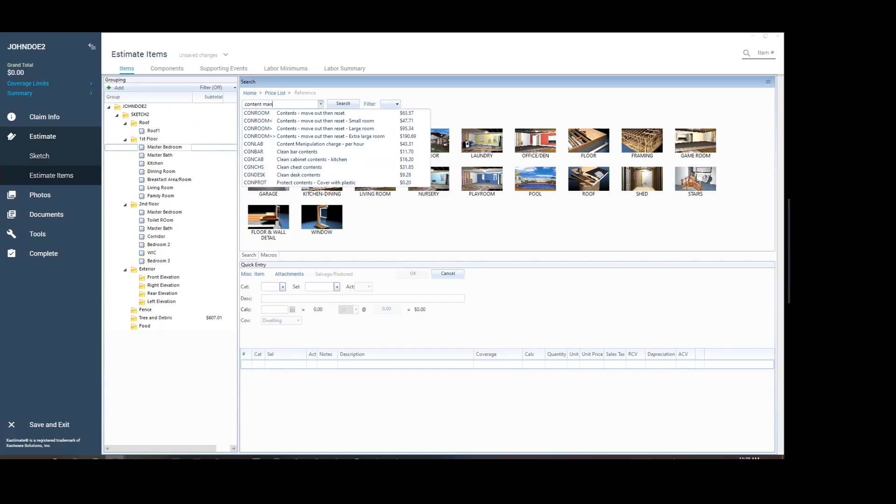
text(ipul)
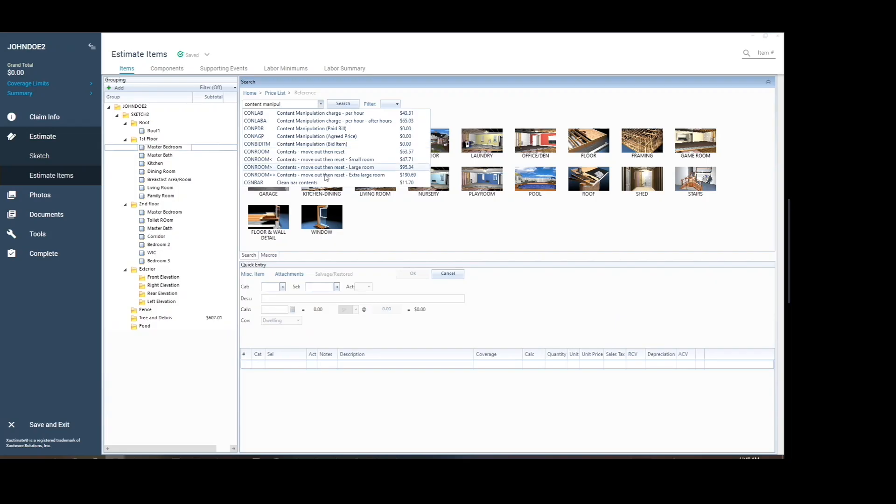
click(408, 225)
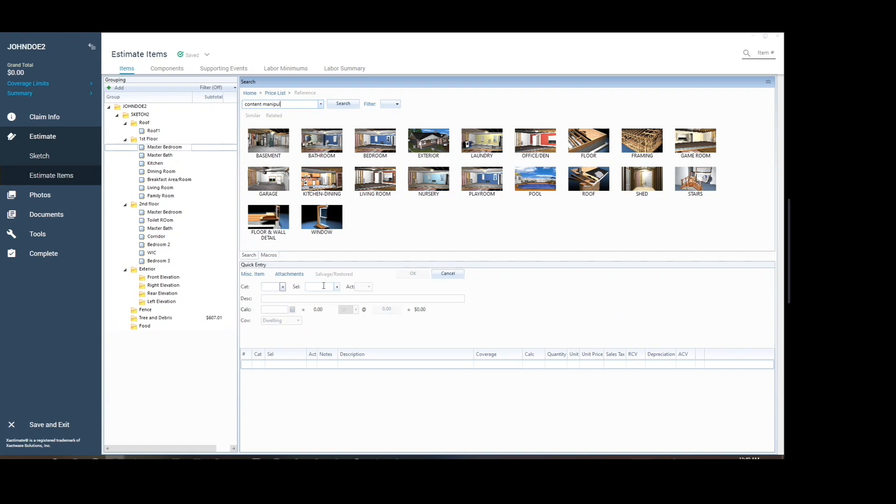
click(269, 255)
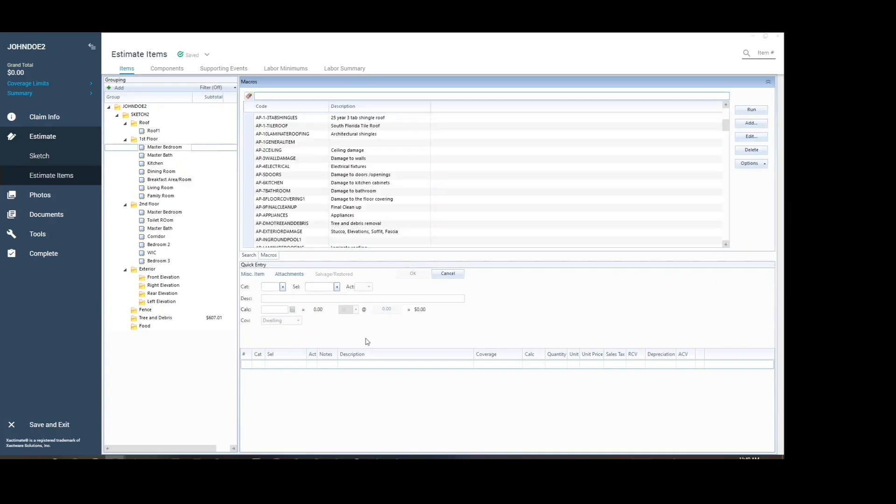
click(249, 255)
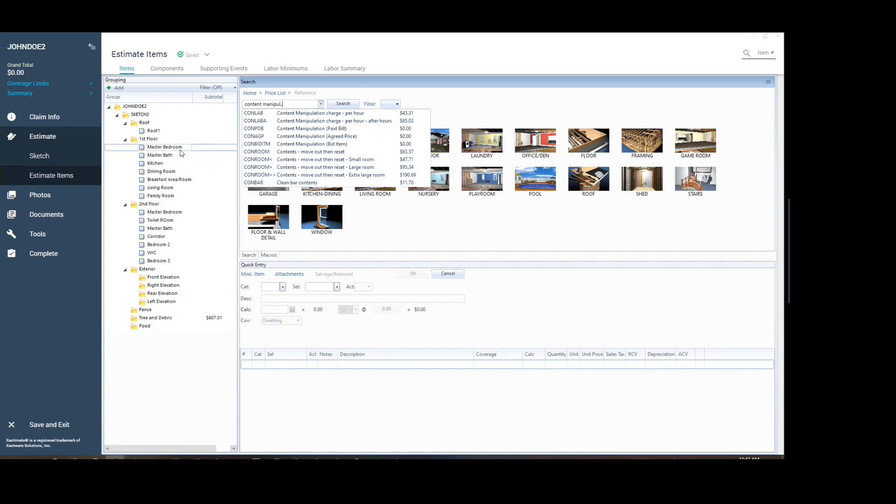
click(413, 229)
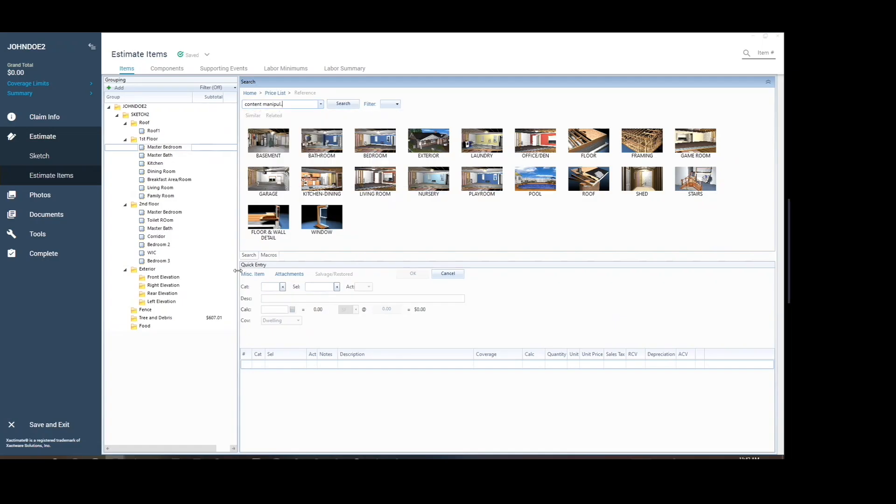
Run the AP-1GENERALITEM macro to add its general line items to the first-floor Master Bedroom
click(269, 255)
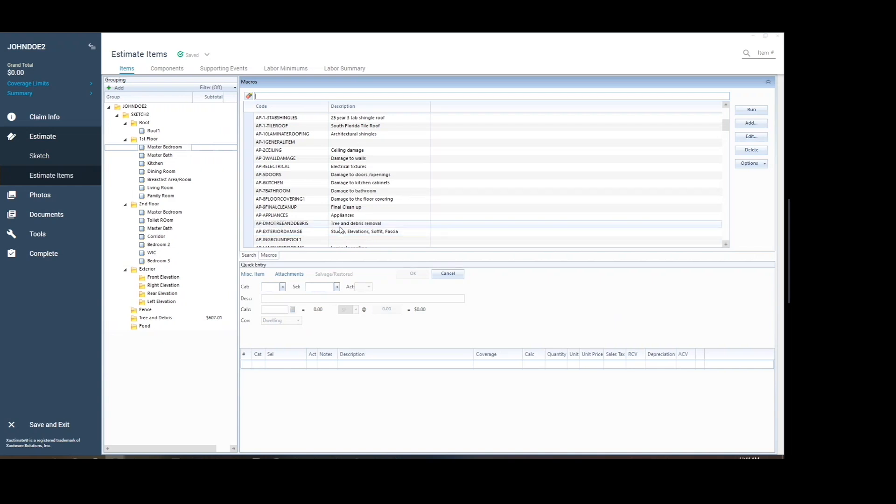
click(178, 147)
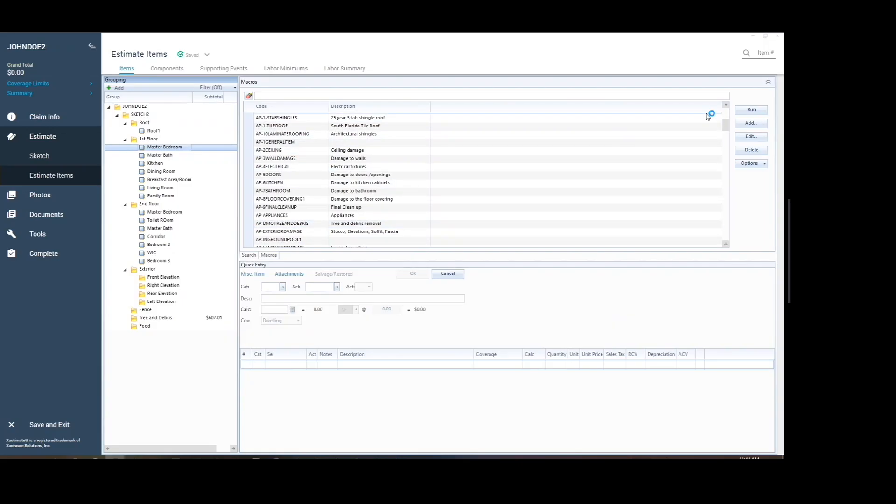
drag(727, 127, 729, 129)
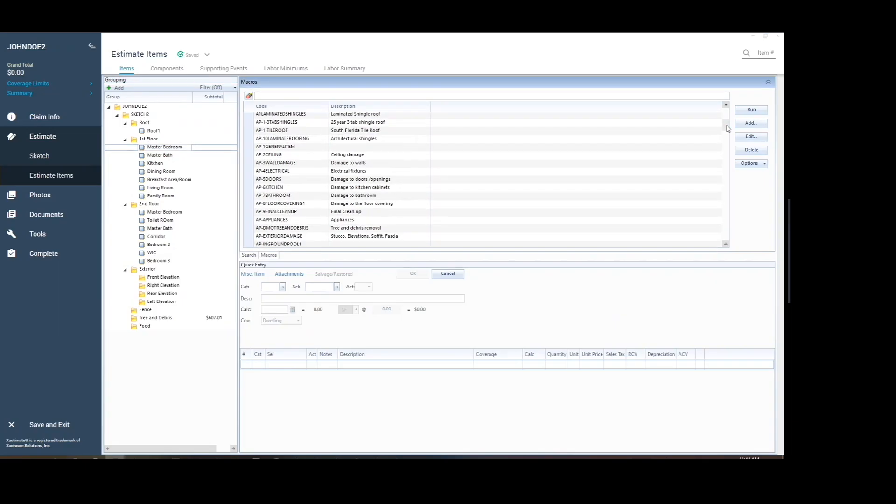
drag(728, 128, 725, 129)
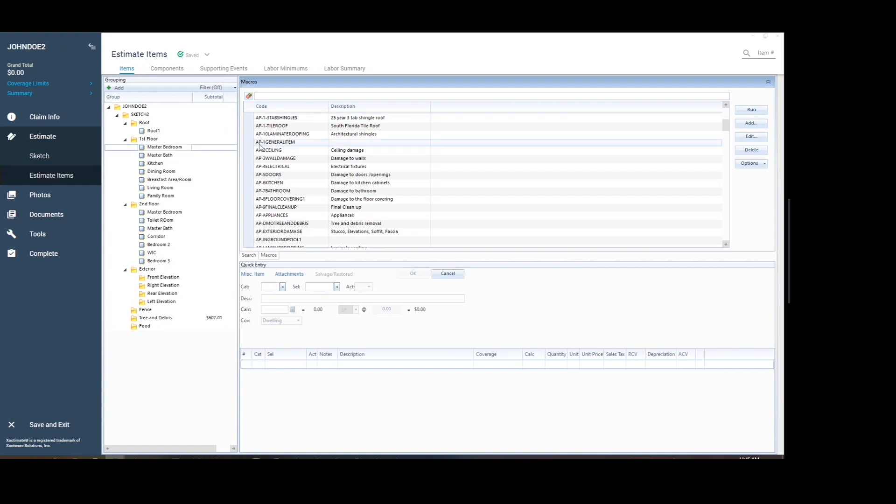
click(290, 145)
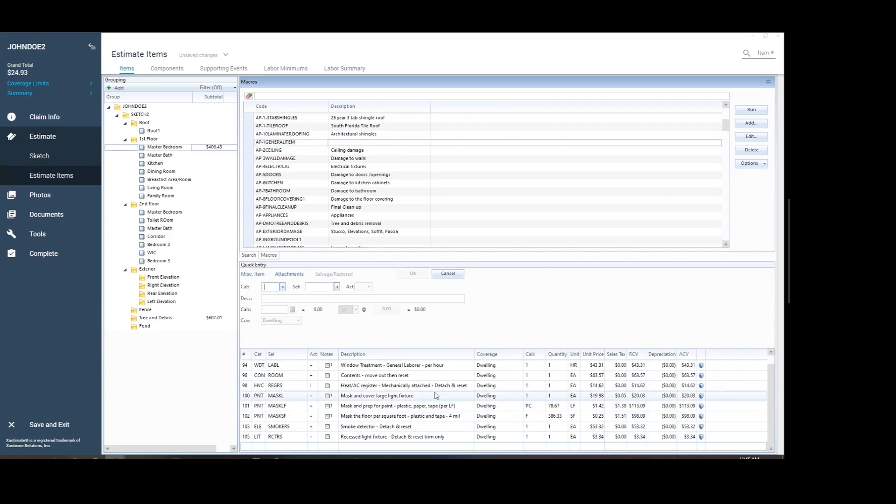
Enlarge the line item list by hiding the quick entry fields and adjusting its boundary with the macro list
drag(478, 260, 479, 213)
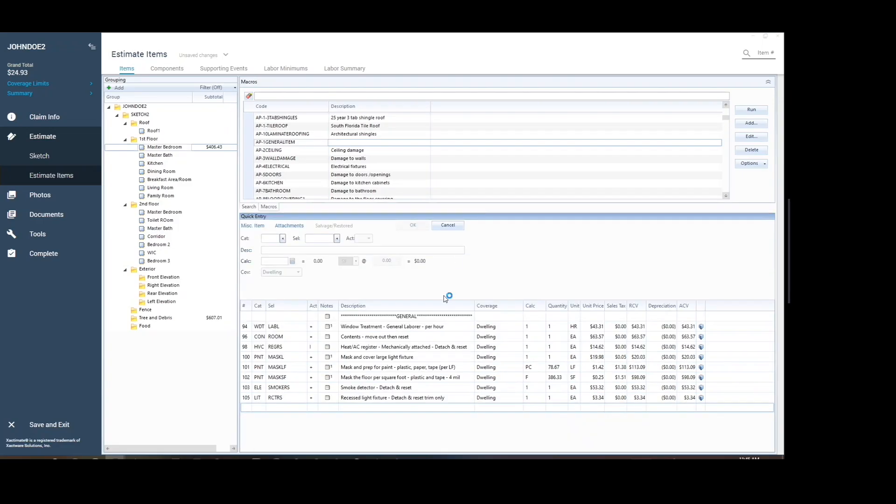
right_click(252, 407)
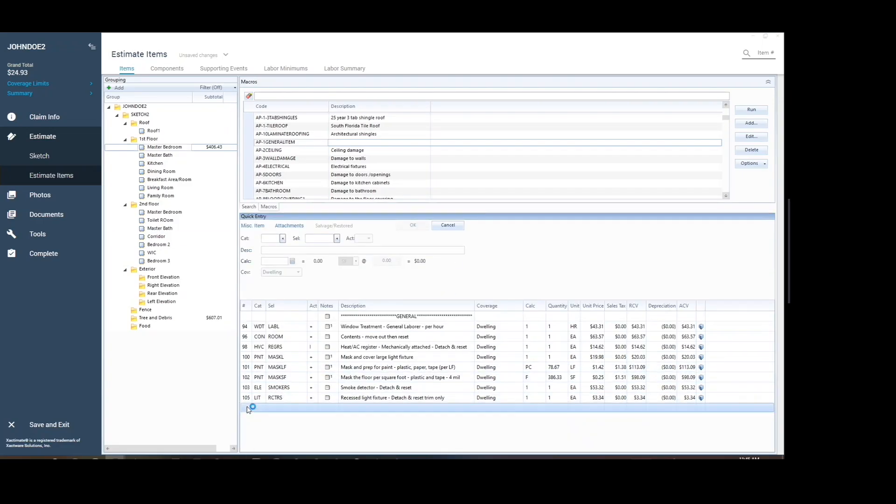
click(254, 390)
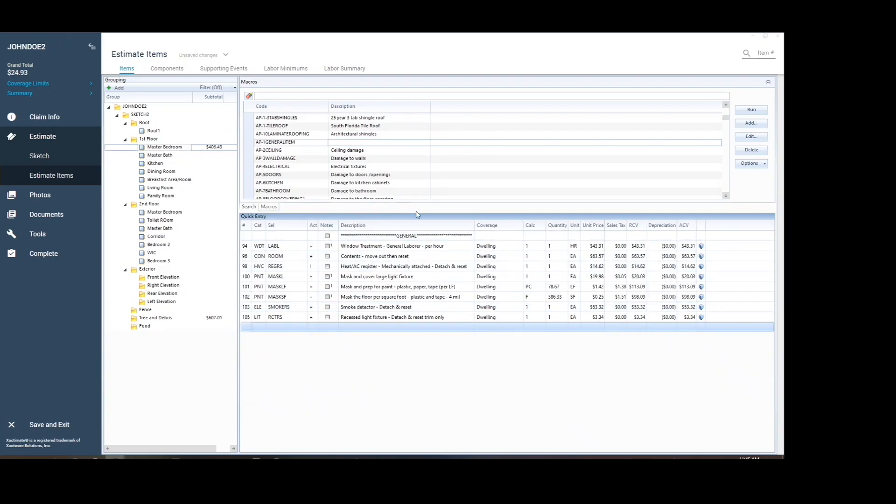
drag(416, 213, 425, 233)
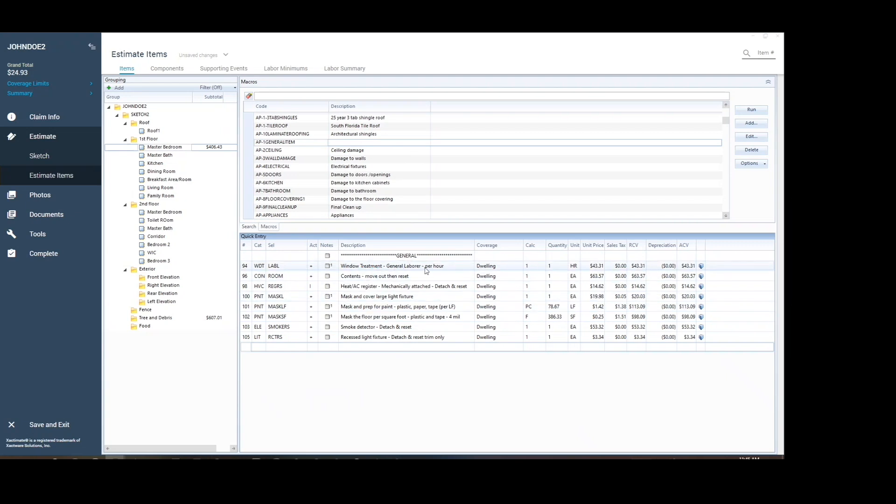
Read the note attached to the Window Treatment - General Laborer line item and close it
mouse_move(328, 267)
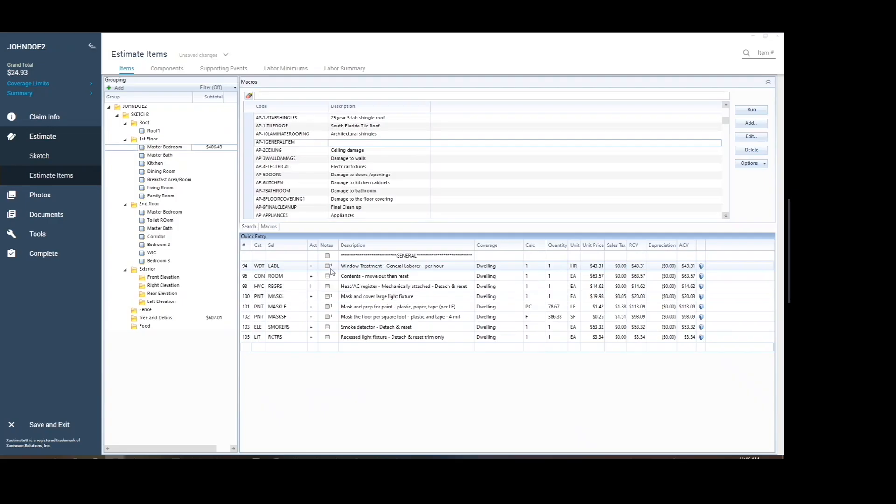
click(329, 268)
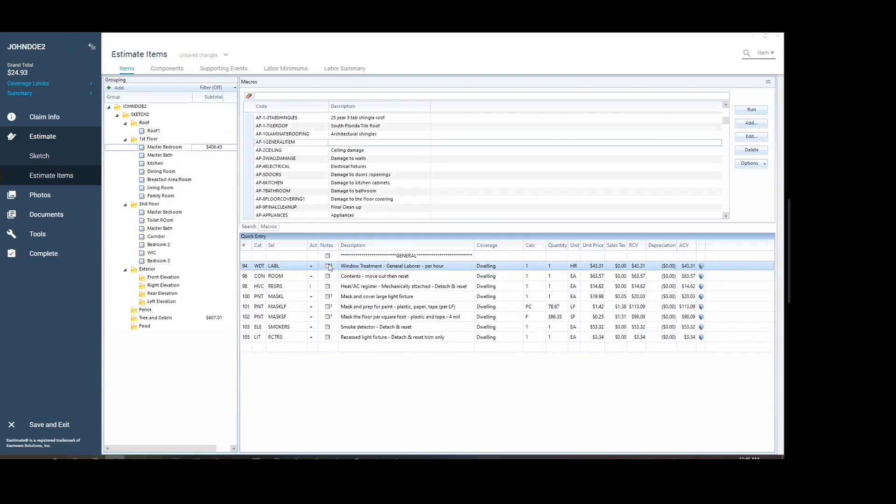
click(329, 267)
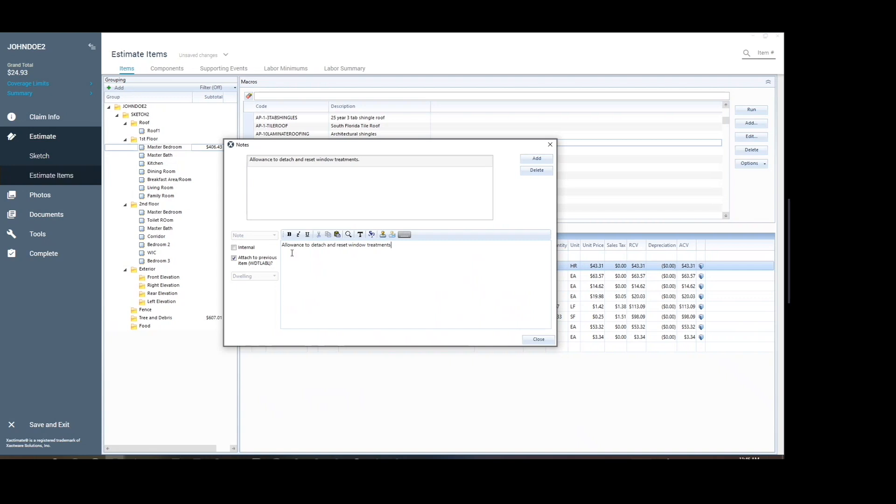
click(538, 340)
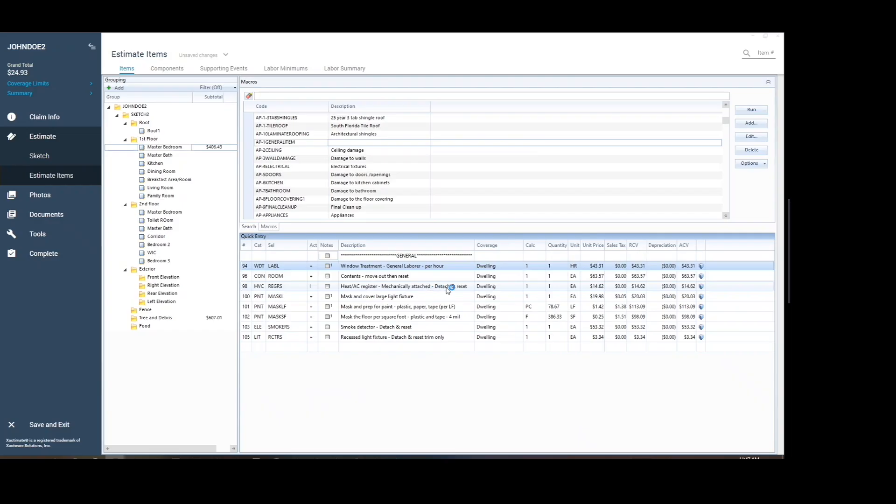
Delete the "Mask and prep for paint - plastic, paper, tape (per LF)" line item from the first-floor Master Bedroom
click(467, 287)
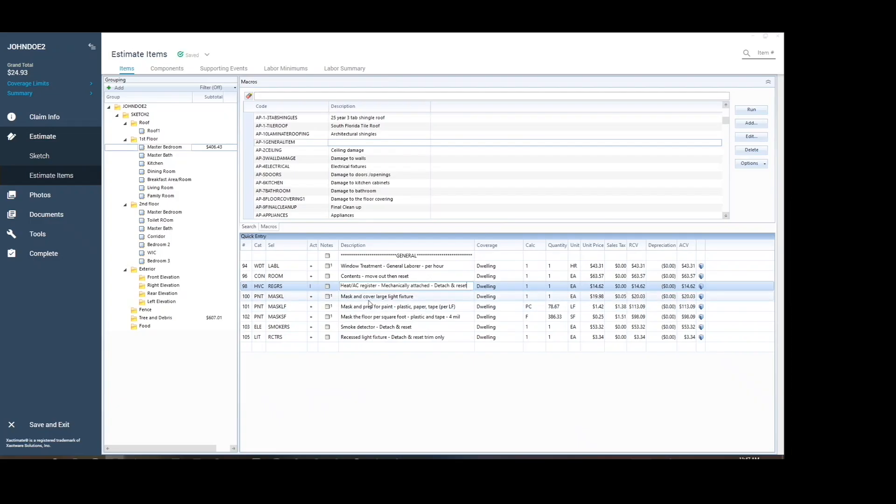
click(351, 299)
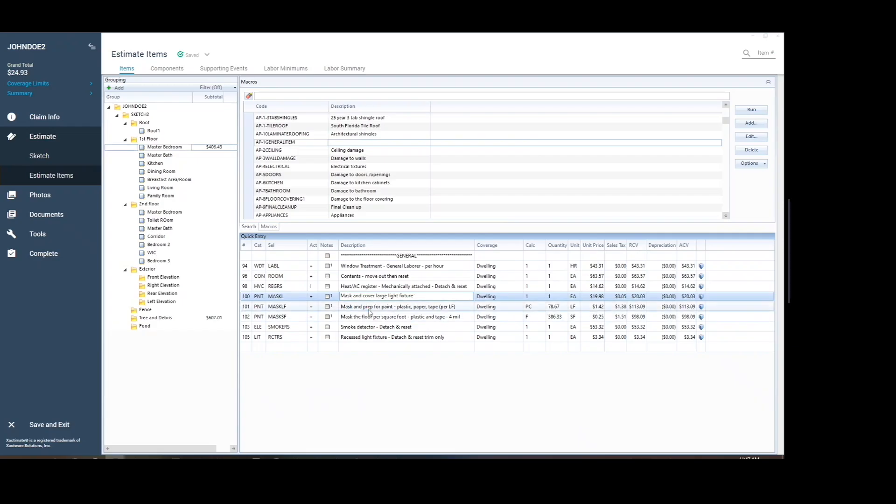
click(396, 306)
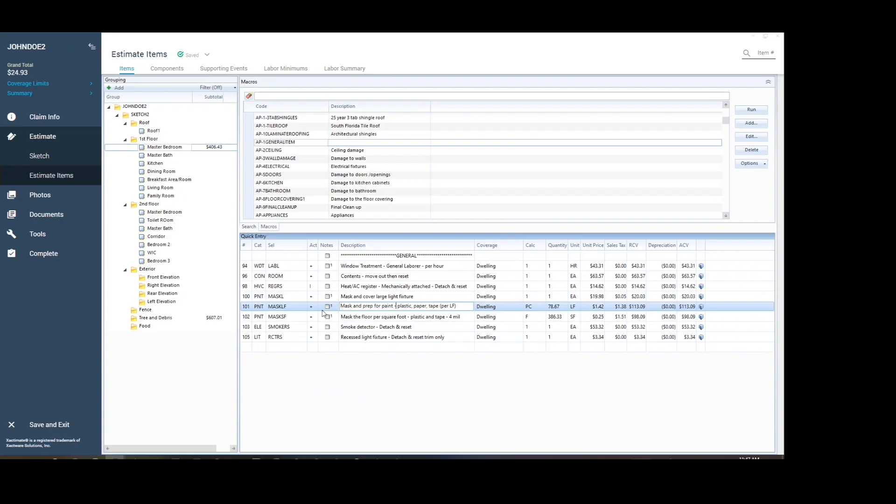
mouse_move(328, 309)
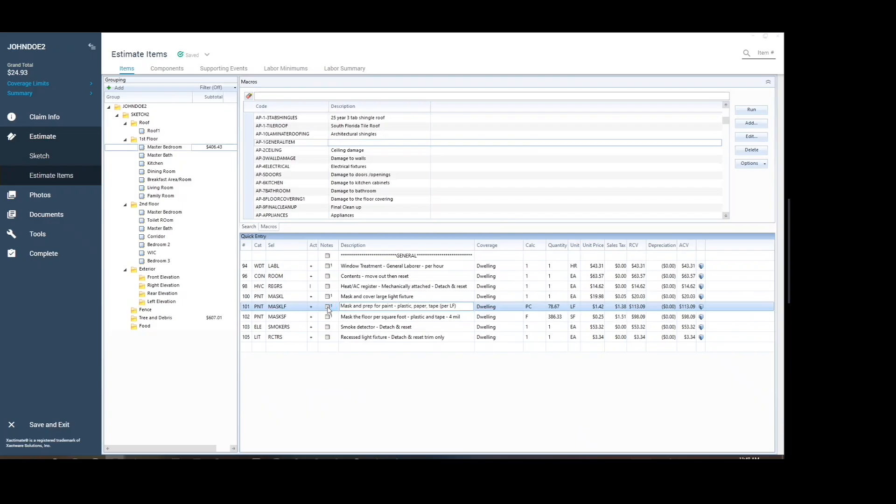
click(246, 308)
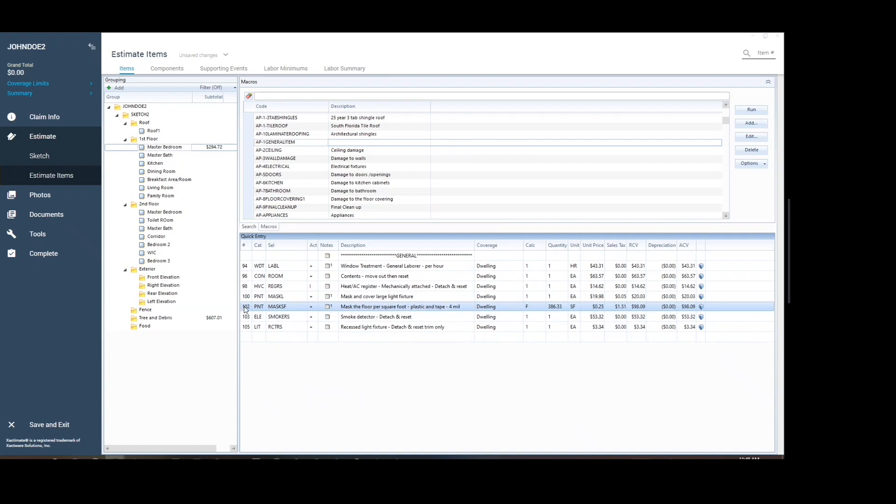
key(Delete)
click(290, 340)
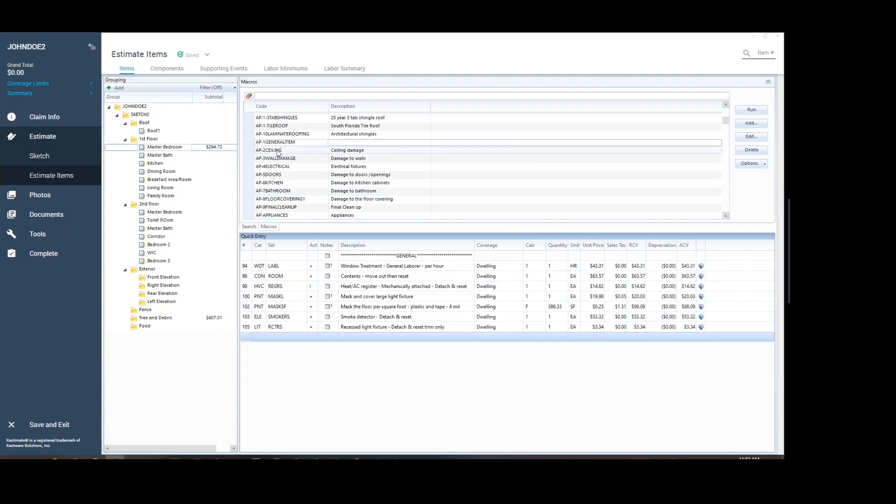
Run the AP-2CEILING macro to add its ceiling line items to the first-floor Master Bedroom and review them
click(279, 150)
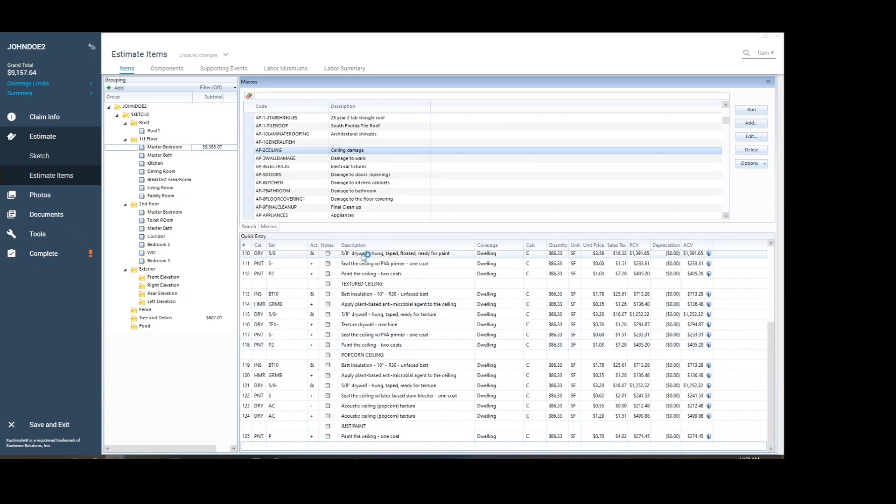
scroll(435, 344, up, 3)
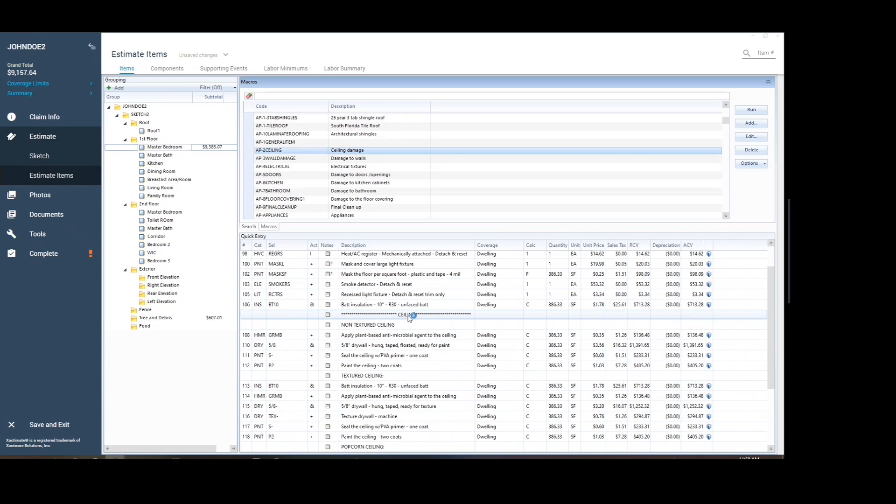
scroll(409, 318, up, 1)
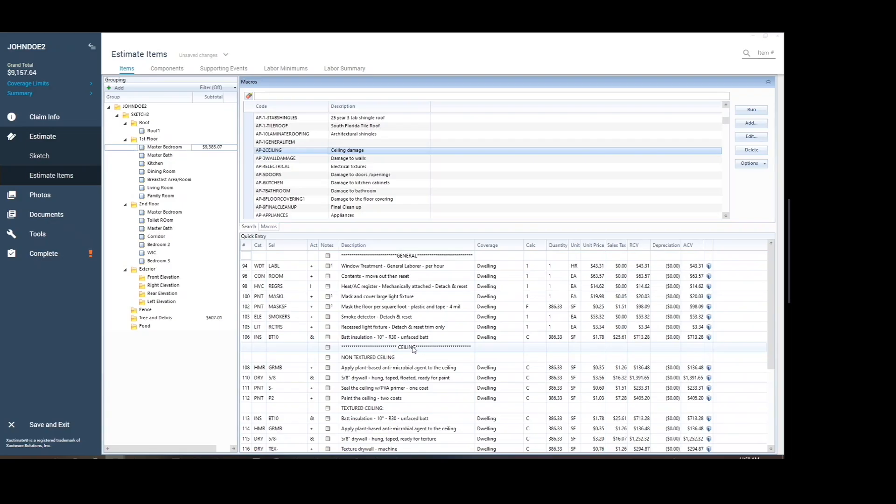
scroll(414, 349, down, 1)
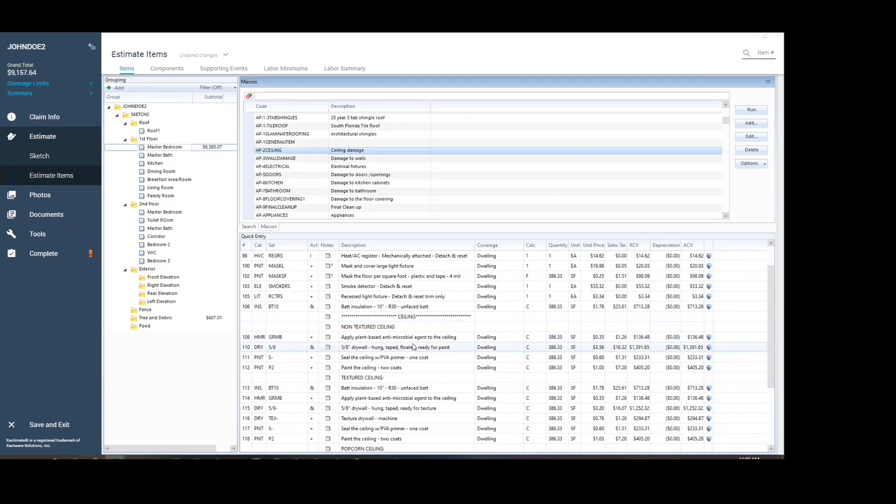
scroll(412, 294, down, 1)
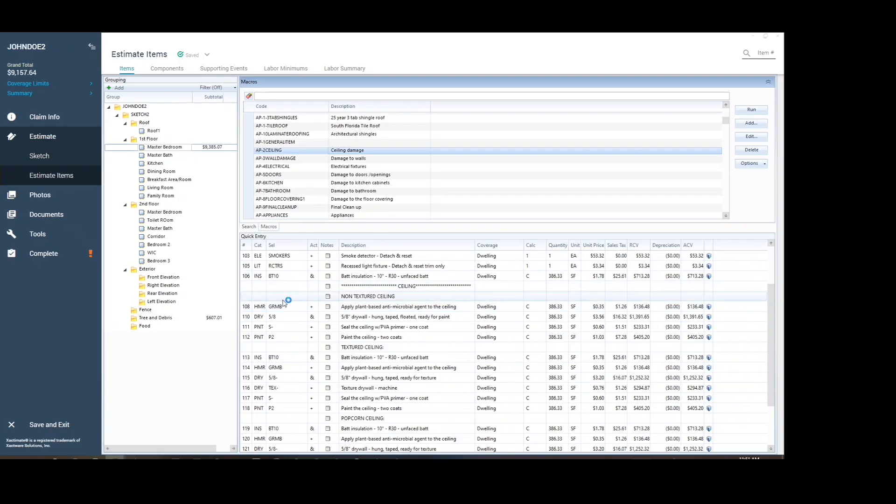
Show the line item entry pad again above the line item list
click(250, 296)
right_click(249, 297)
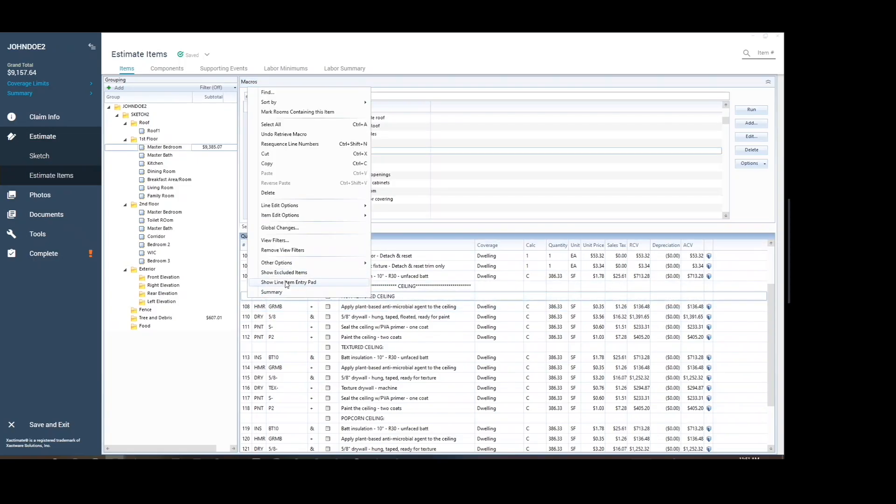
click(265, 282)
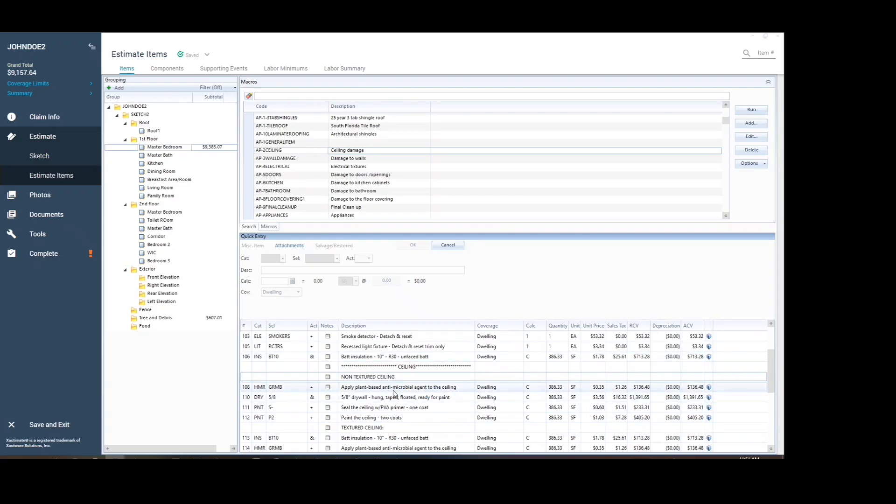
Examine the item definition of the non-textured ceiling's plant-based anti-microbial agent line item (HMR GRMB)
double_click(444, 391)
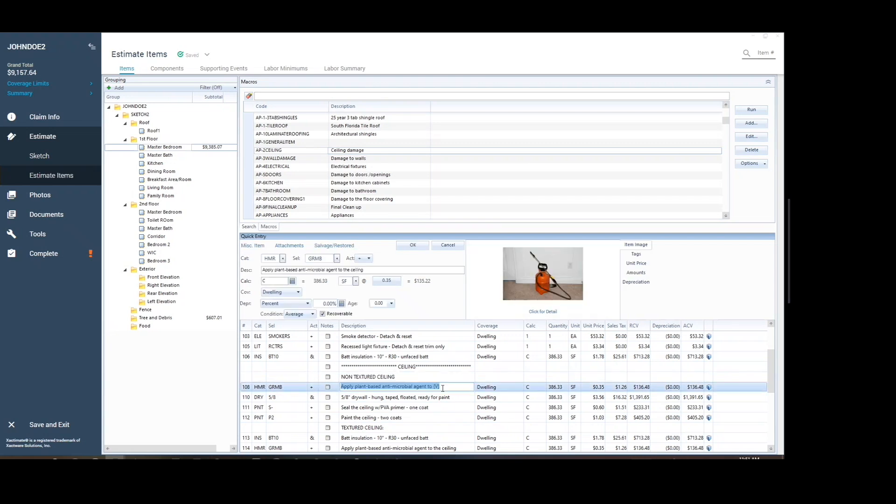
click(290, 389)
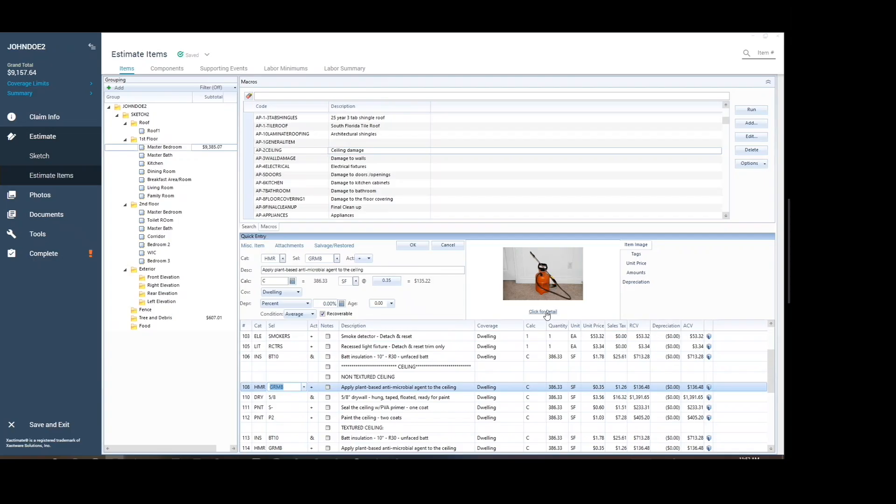
click(542, 312)
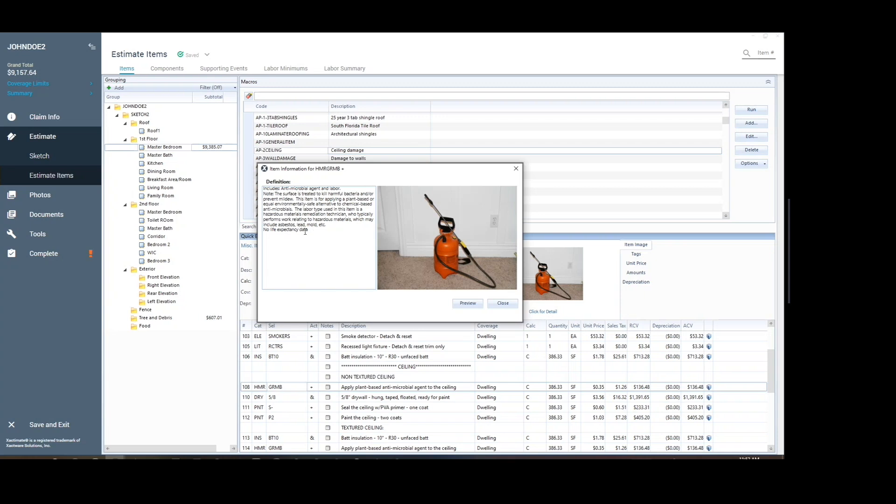
click(502, 304)
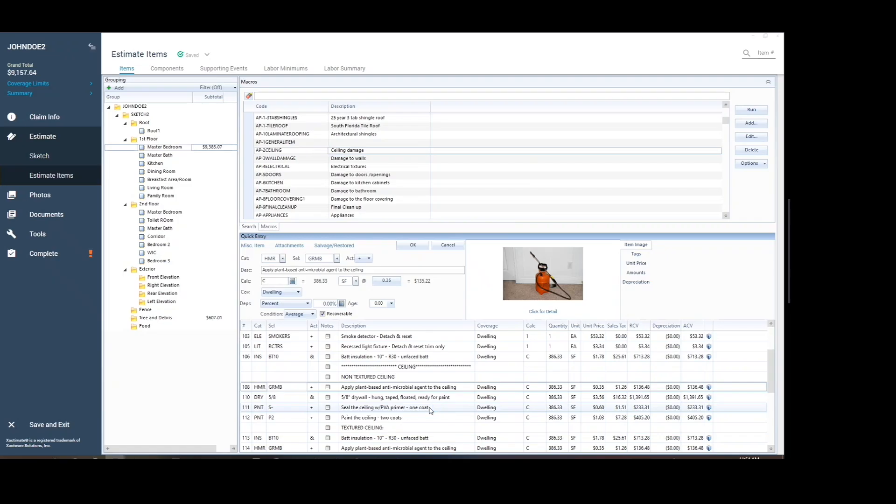
Examine the item definition of the non-textured ceiling's PVA primer sealing line item (PNT S-)
click(355, 407)
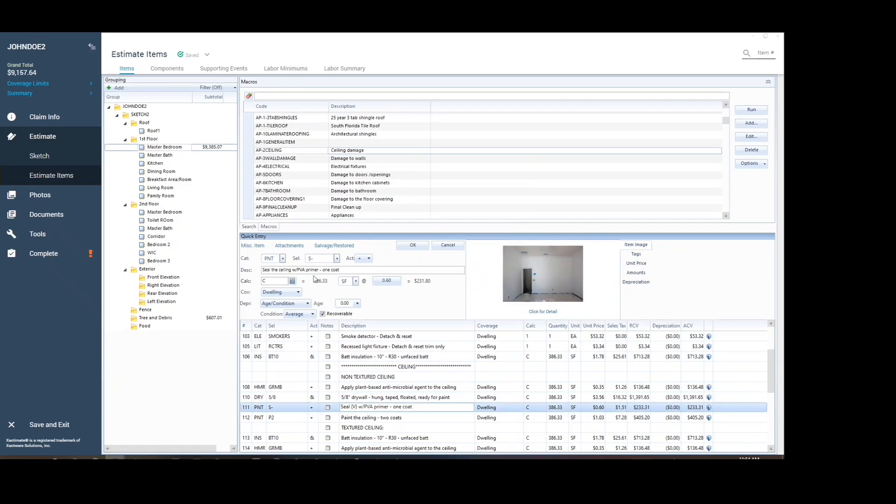
click(549, 313)
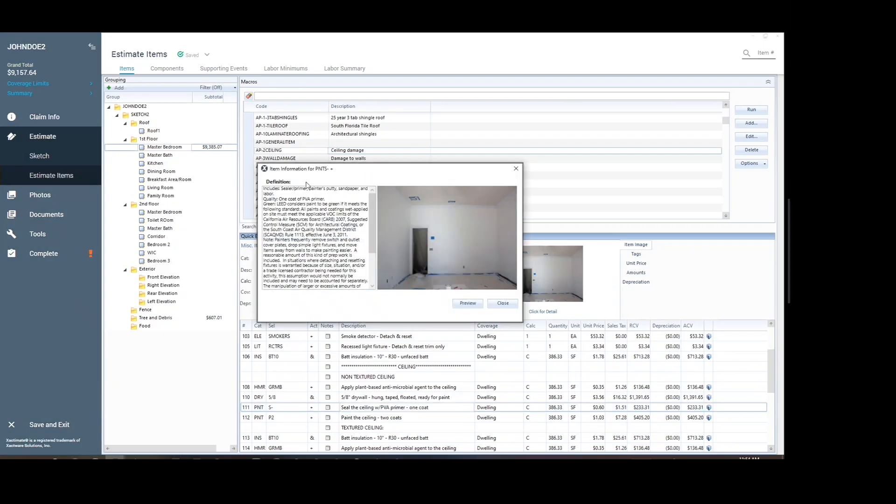
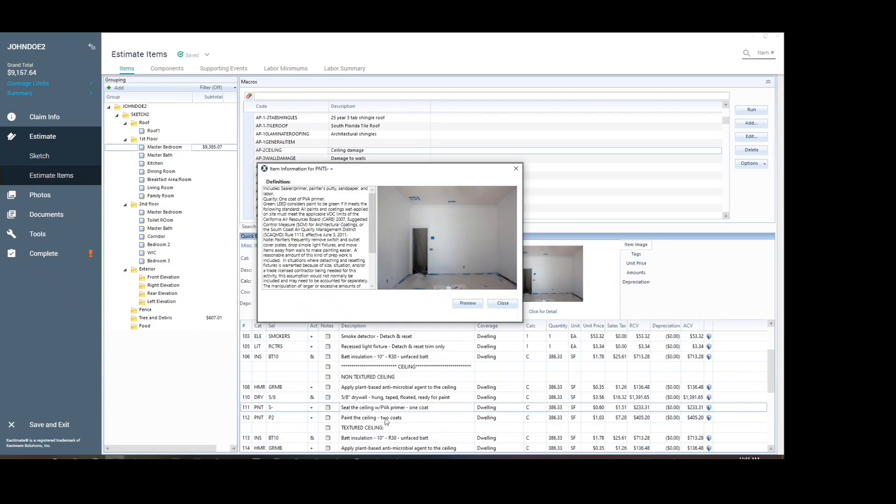
click(503, 304)
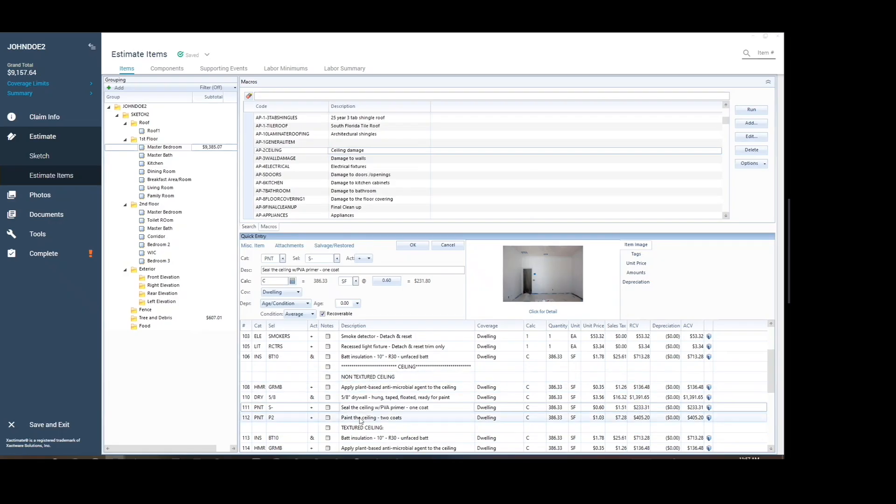
Delete the NON TEXTURED CEILING heading and the four line items under it, from the anti-microbial agent through the two-coat ceiling paint
scroll(367, 409, down, 1)
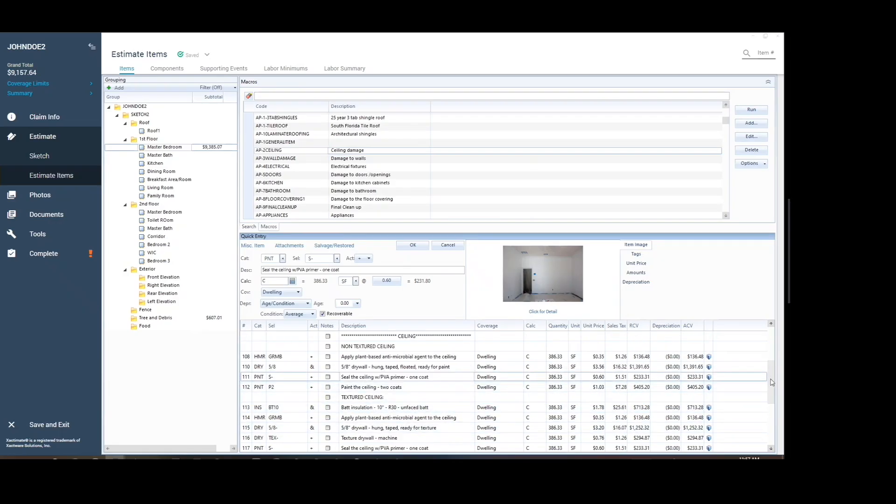
drag(772, 382, 775, 405)
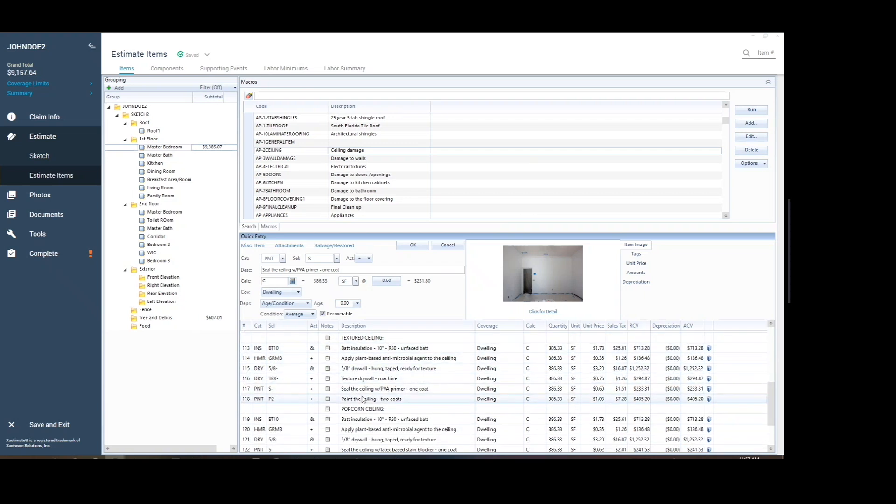
scroll(775, 402, down, 1)
scroll(775, 401, down, 1)
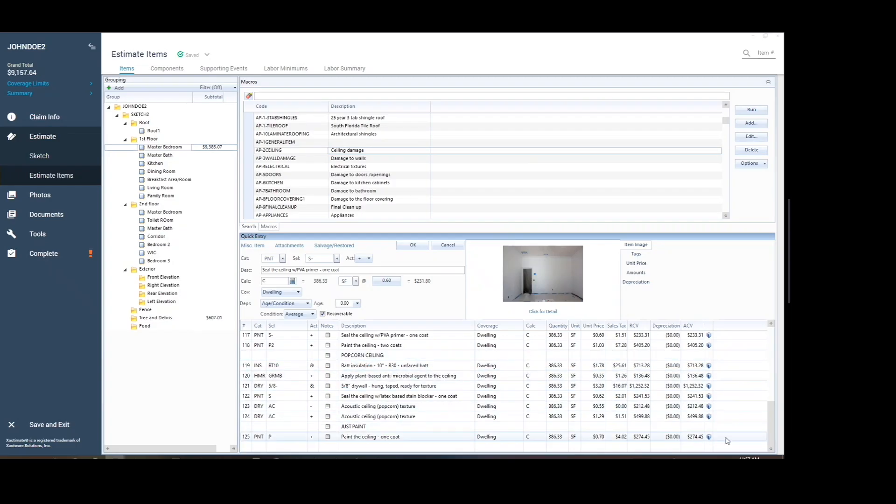
scroll(774, 390, up, 4)
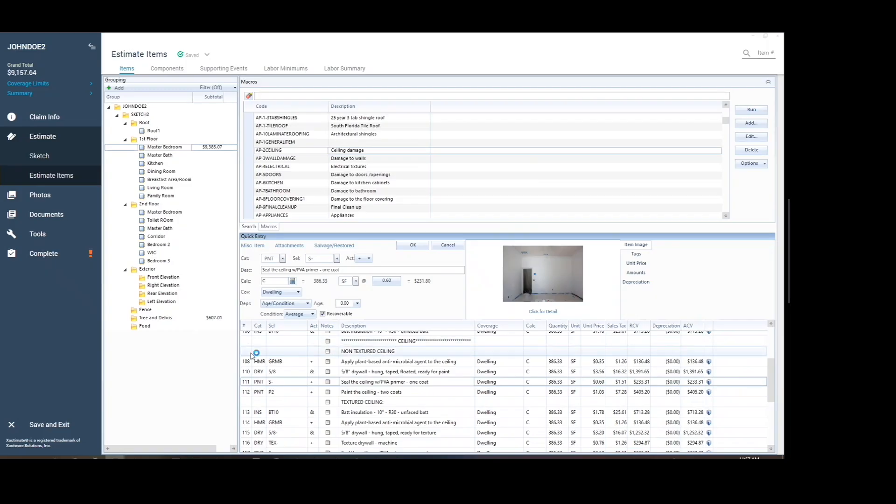
click(248, 351)
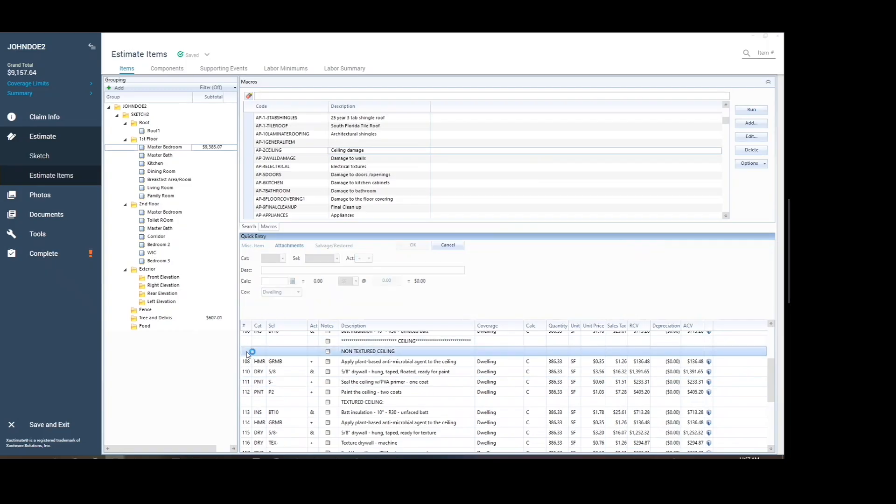
shift+click(251, 392)
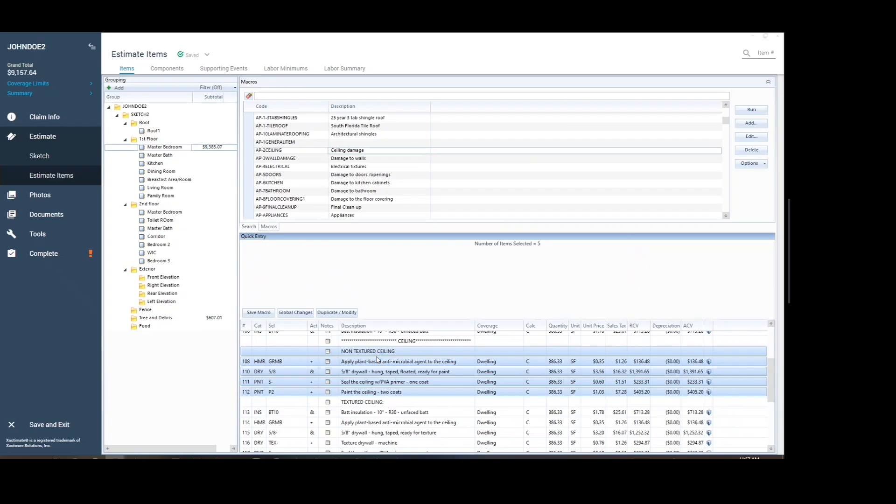
key(Delete)
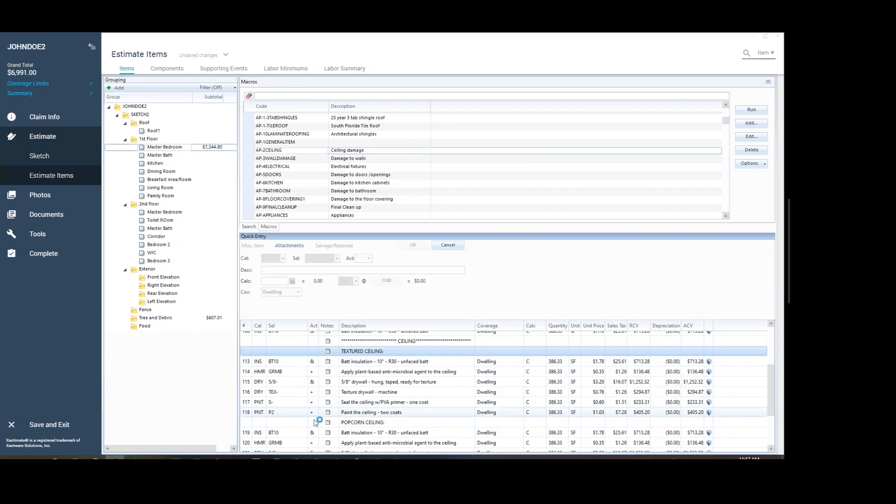
Delete the POPCORN CEILING heading and its line items, from the batt insulation through the acoustic ceiling texture
click(252, 424)
scroll(259, 406, down, 2)
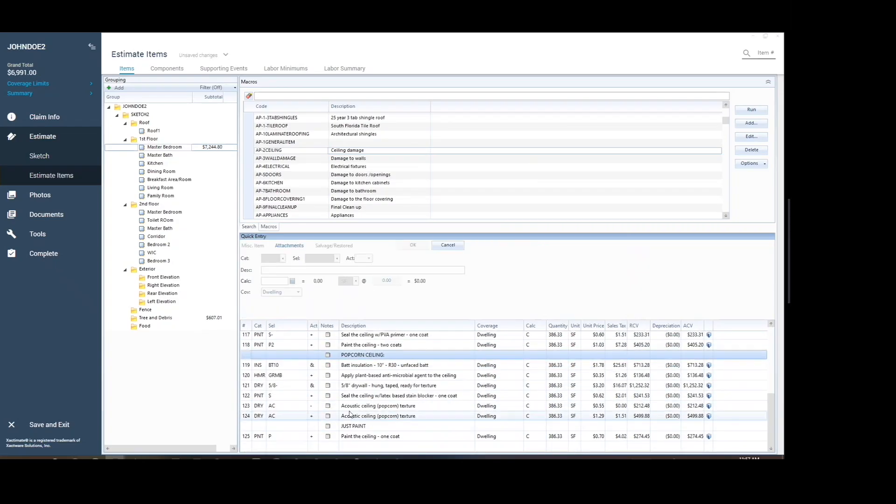
shift+click(250, 417)
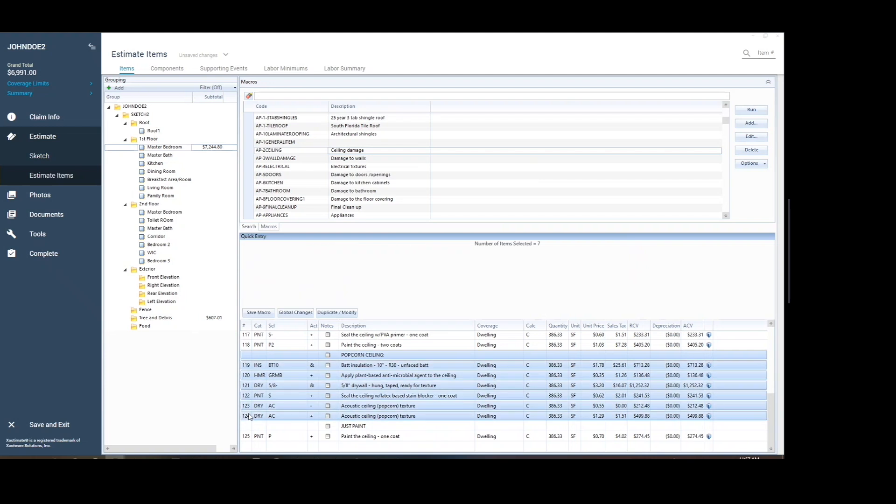
key(Delete)
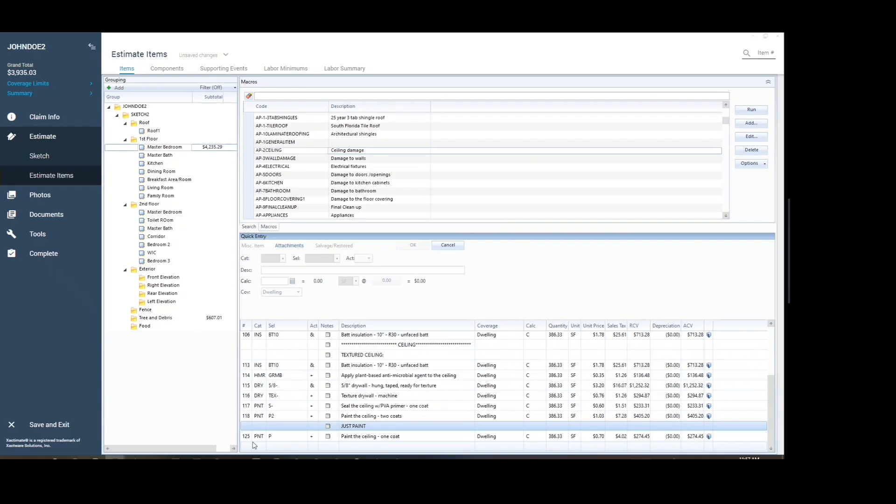
Delete the JUST PAINT heading and its one-coat ceiling paint line item from the Master Bedroom estimate
key(ctrl+a)
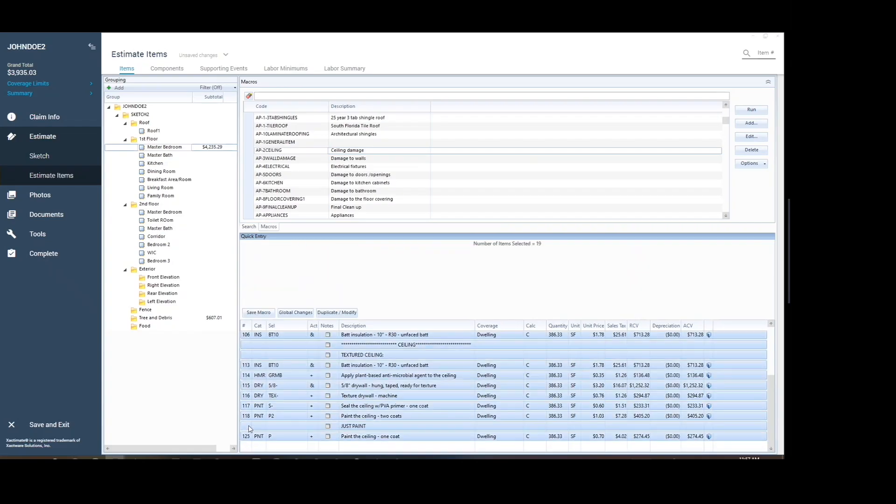
click(249, 428)
ctrl+click(249, 437)
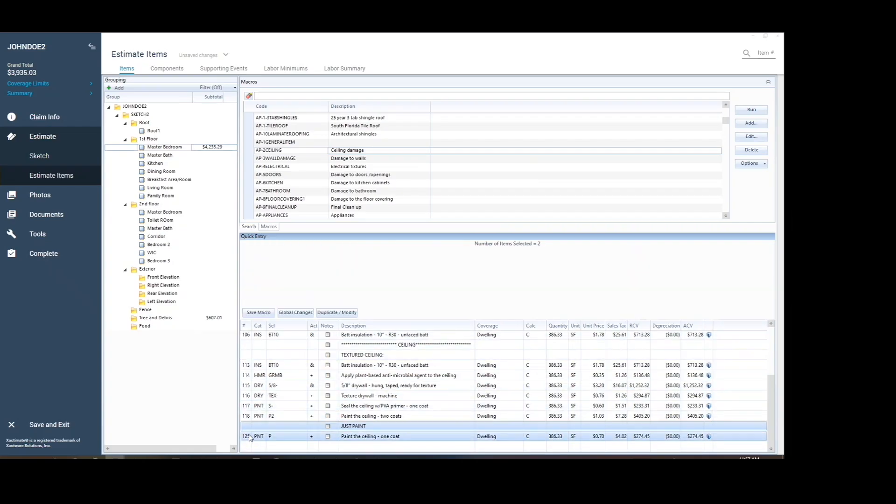
key(Delete)
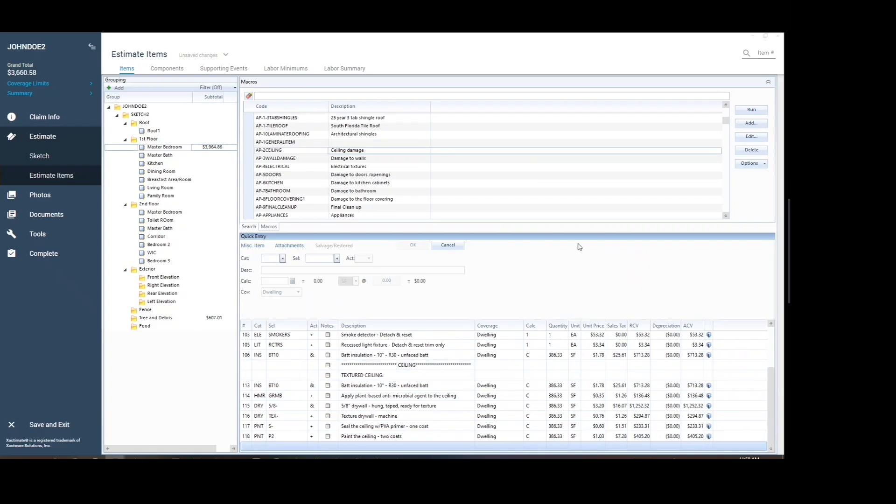
scroll(773, 377, up, 1)
mouse_move(772, 377)
mouse_down()
mouse_move(775, 344)
mouse_move(773, 391)
mouse_up()
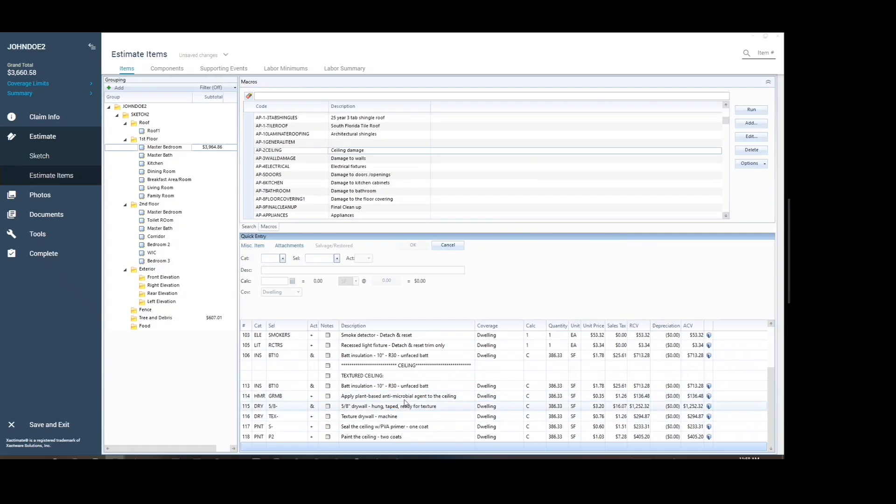
Set the textured ceiling batt insulation's calculation to 386.33, and restore it to the variable C
click(532, 385)
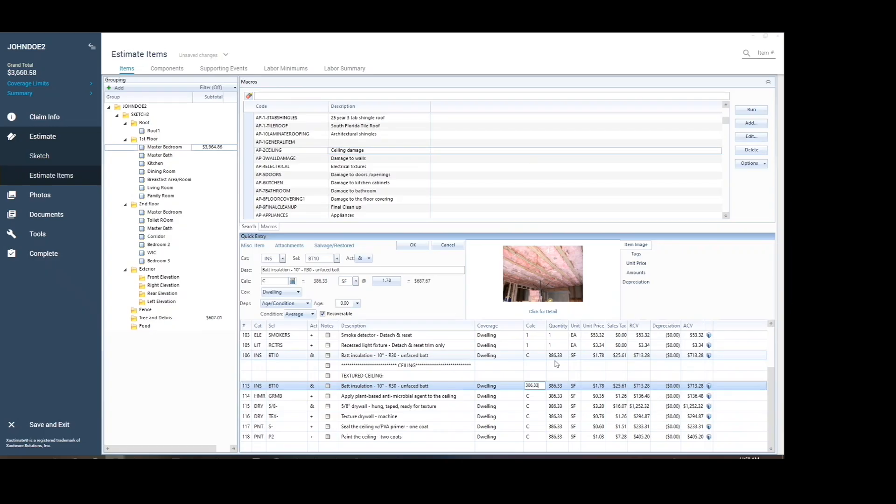
click(538, 397)
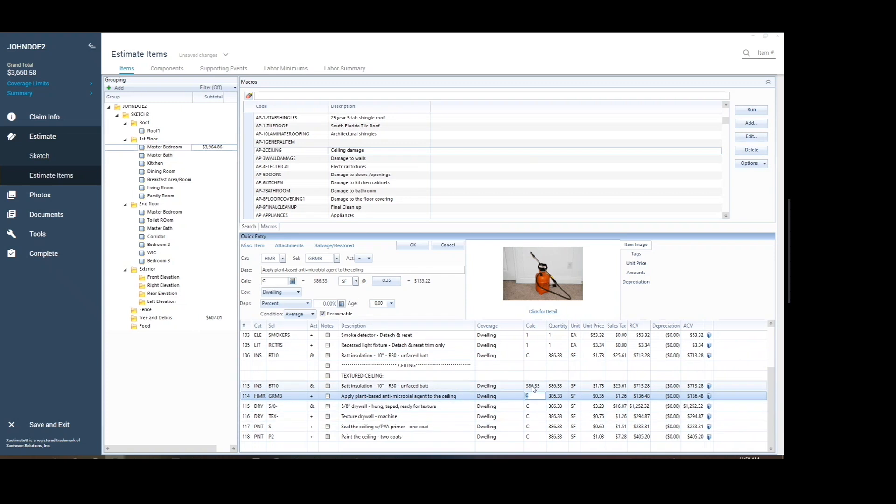
click(534, 387)
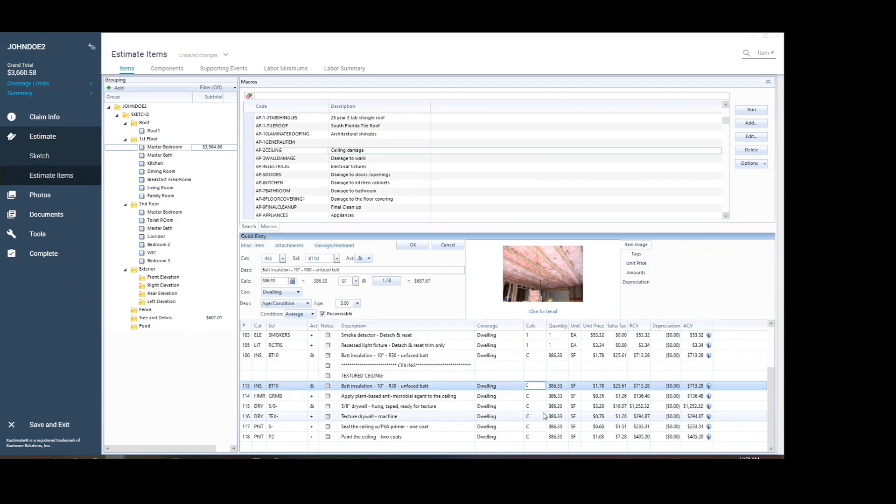
click(540, 395)
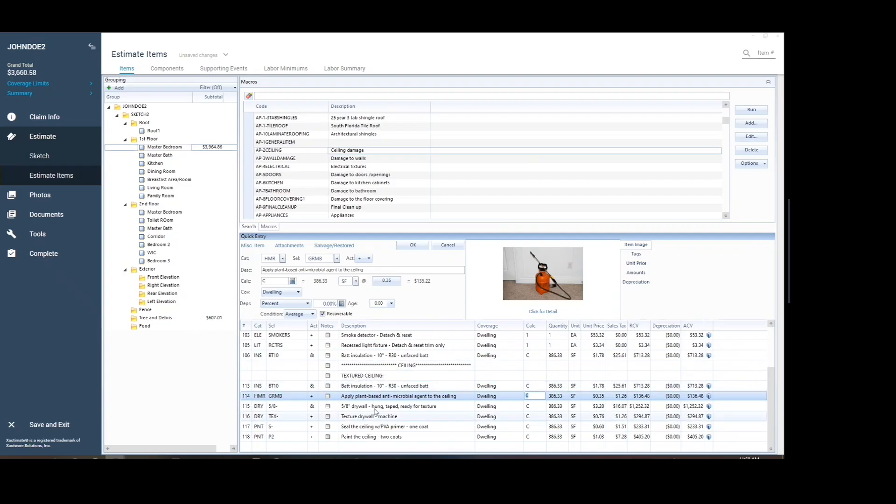
Run the AP-3WALLDAMAGE macro at the end of the Master Bedroom items, allowing each duplicate item individually
click(252, 448)
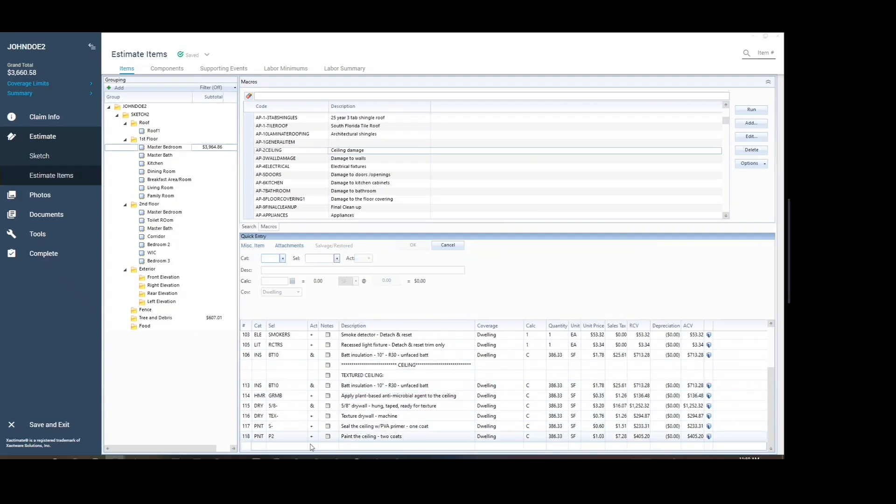
double_click(284, 160)
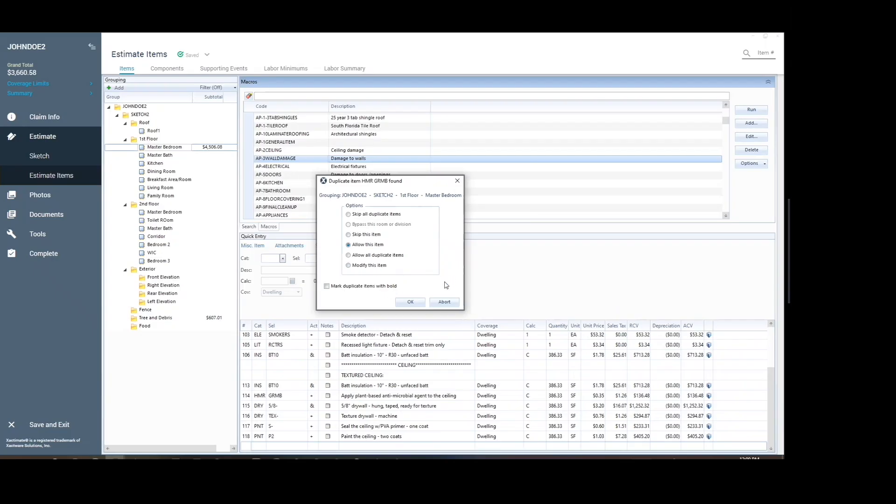
click(411, 302)
click(418, 305)
click(411, 303)
click(411, 303)
click(418, 304)
click(418, 304)
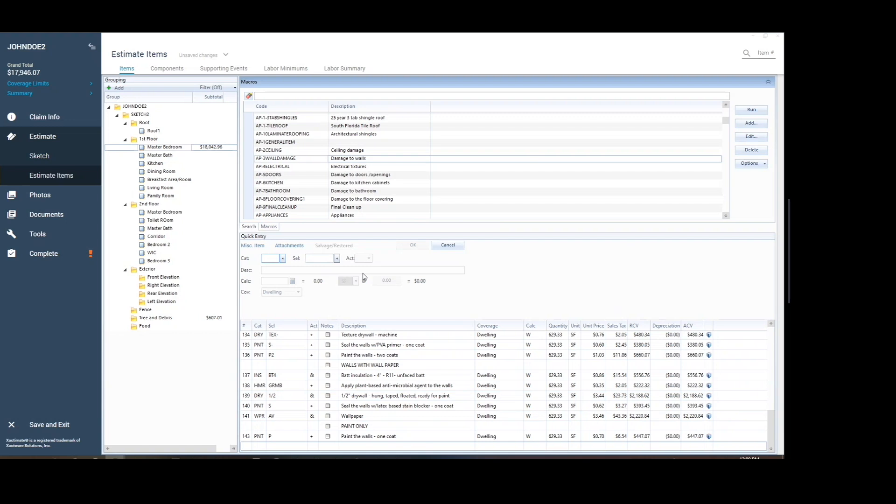
Hide the line item entry pad to give the estimate's item list more room
right_click(247, 447)
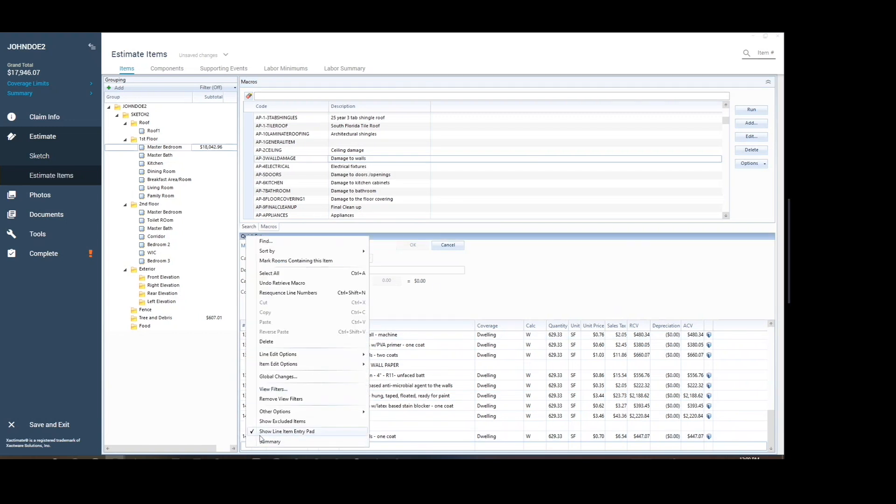
click(239, 445)
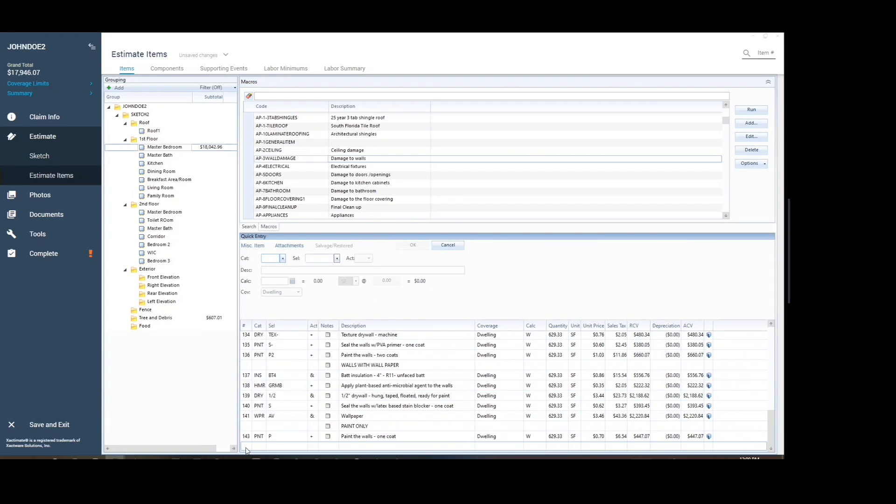
right_click(247, 449)
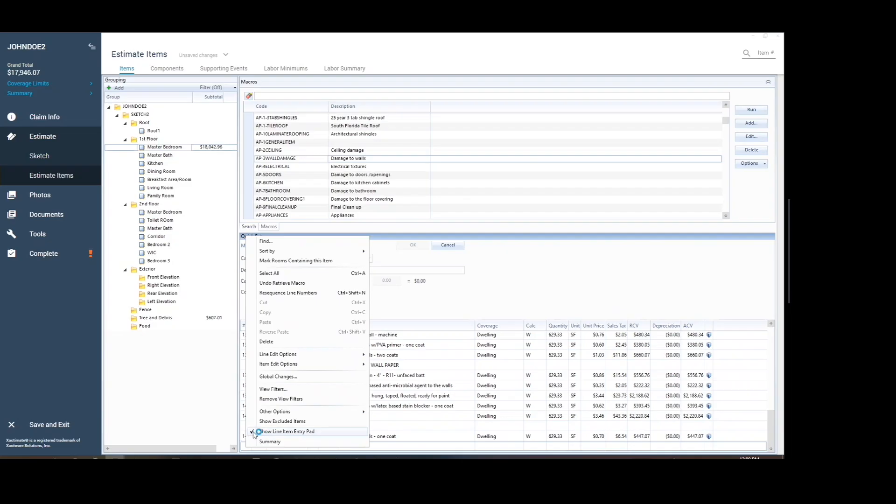
key(Escape)
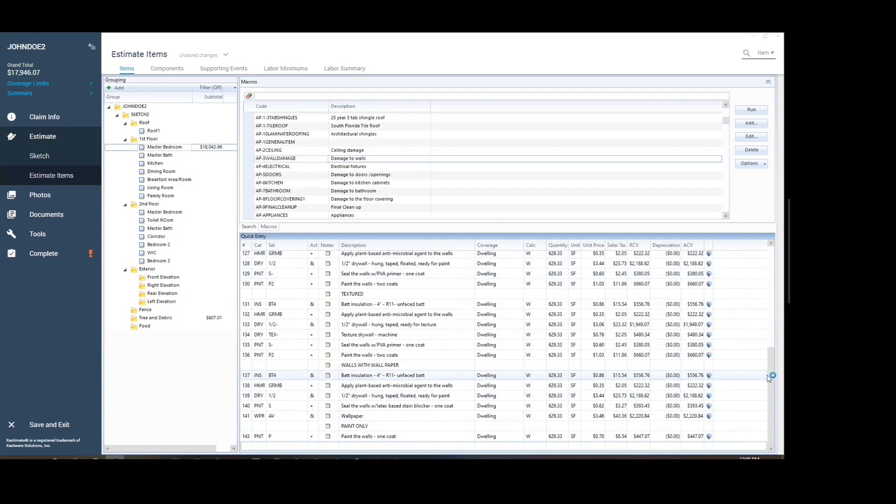
Delete the wall section's NON TEXTURED heading and the five line items under it, from the batt insulation through the two-coat wall paint
scroll(772, 382, up, 5)
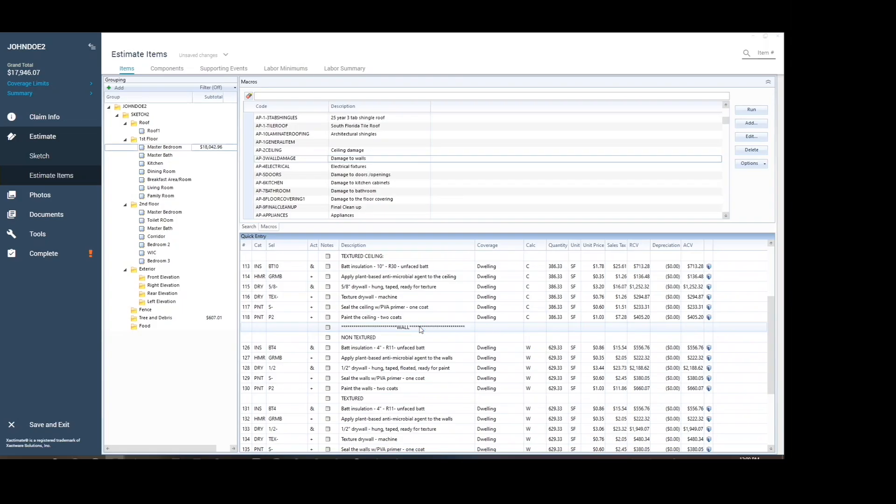
scroll(775, 290, up, 3)
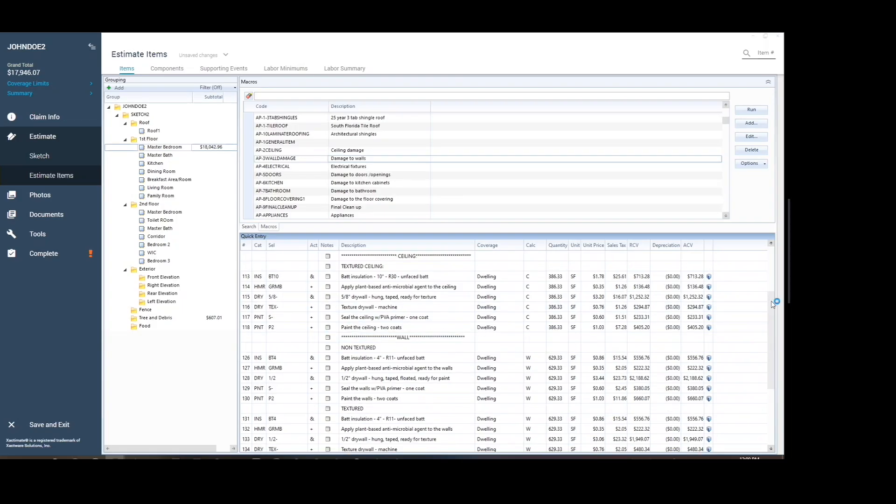
scroll(777, 294, down, 4)
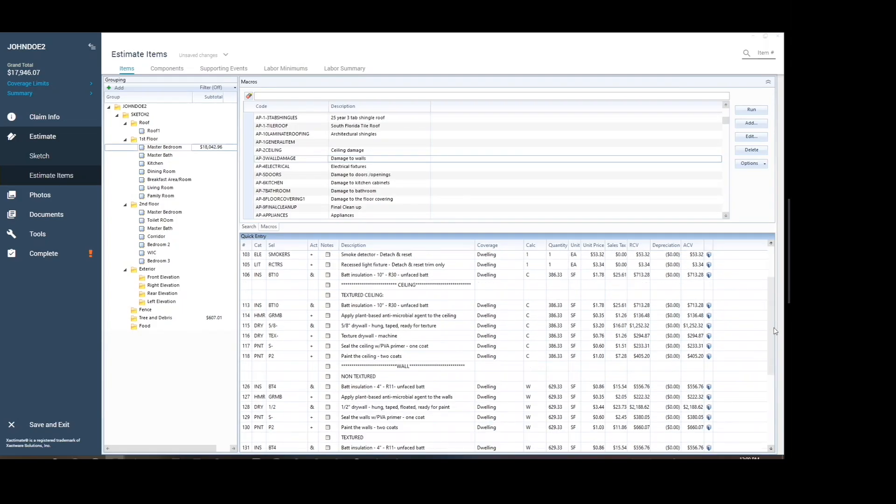
scroll(774, 355, down, 1)
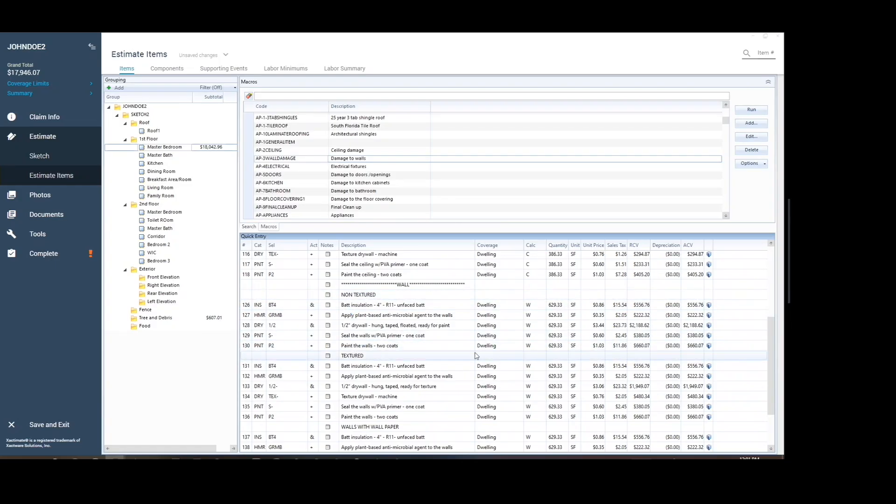
scroll(475, 356, down, 1)
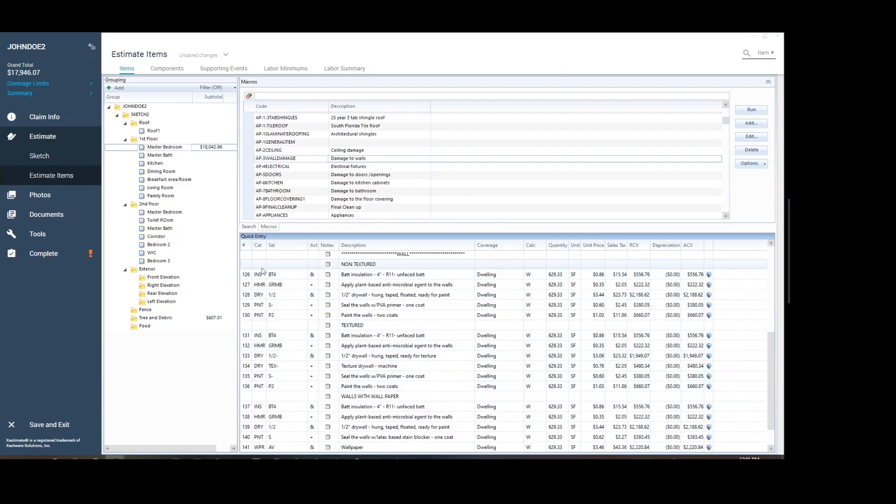
click(241, 267)
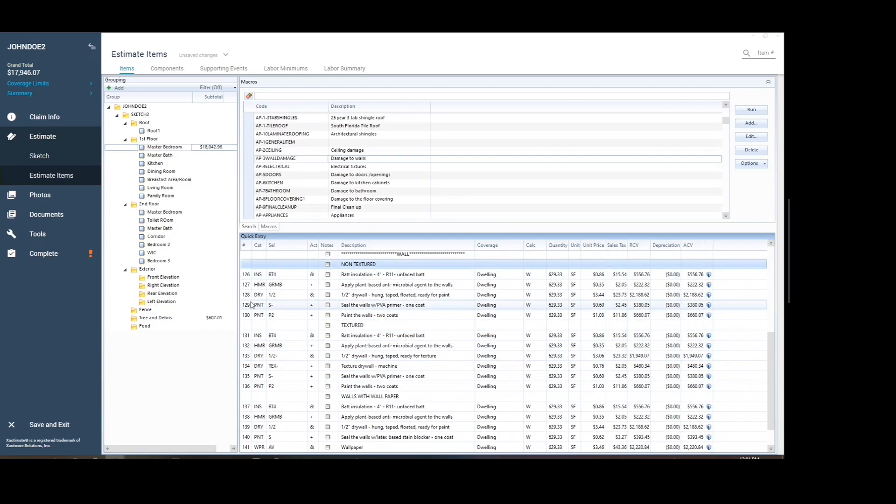
shift+click(251, 317)
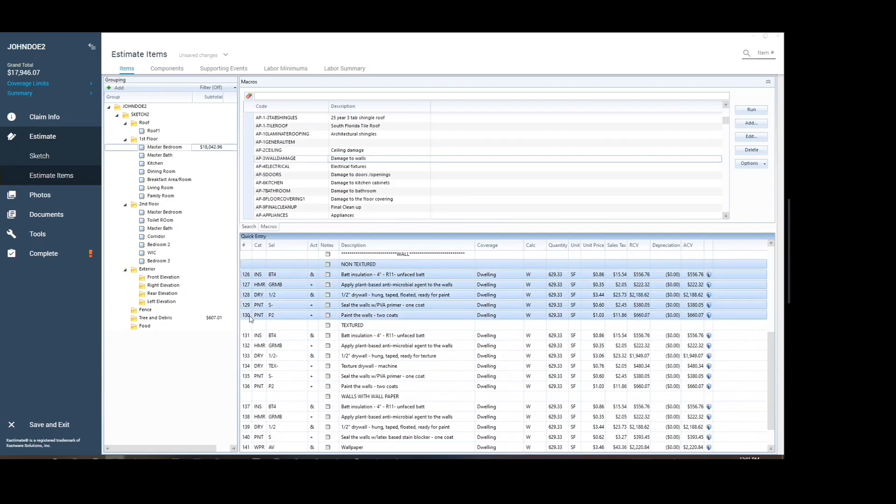
key(Delete)
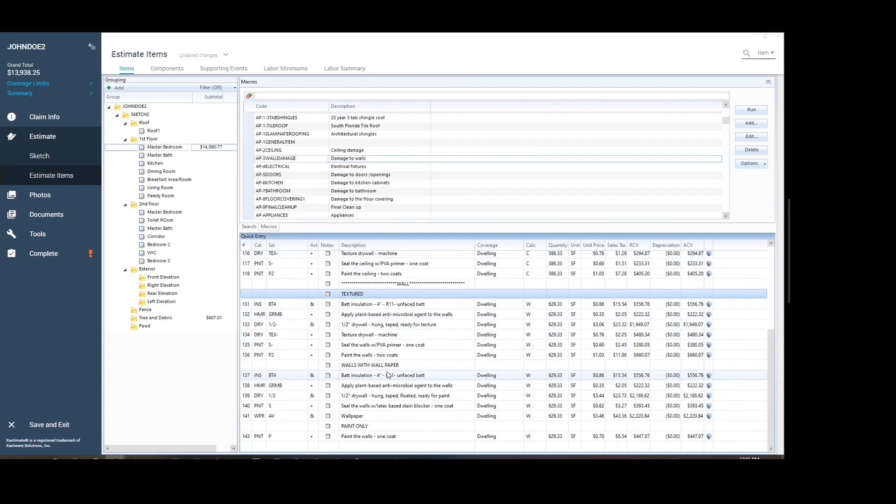
Delete the WALLS WITH WALL PAPER heading and its line items, from the batt insulation through the wallpaper
click(250, 366)
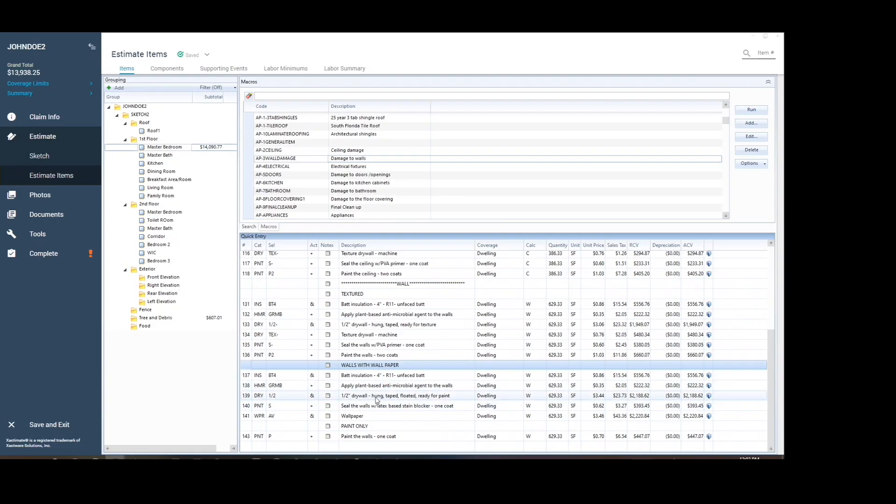
shift+click(248, 417)
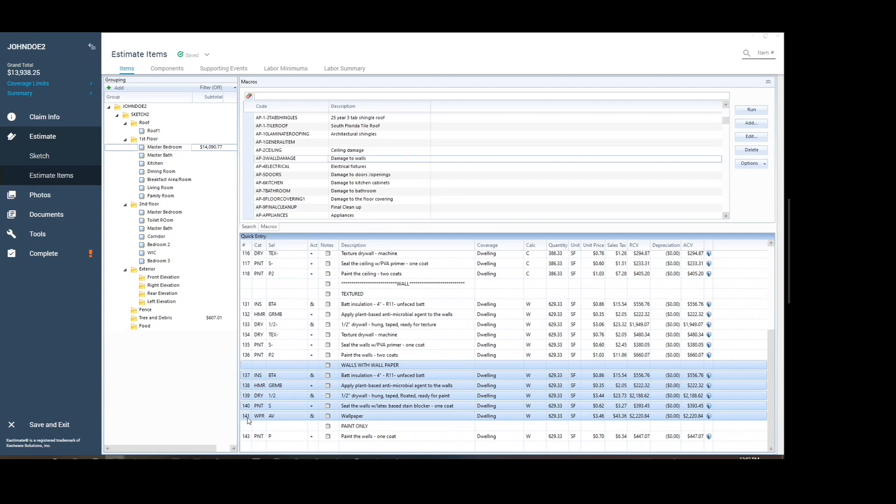
key(Delete)
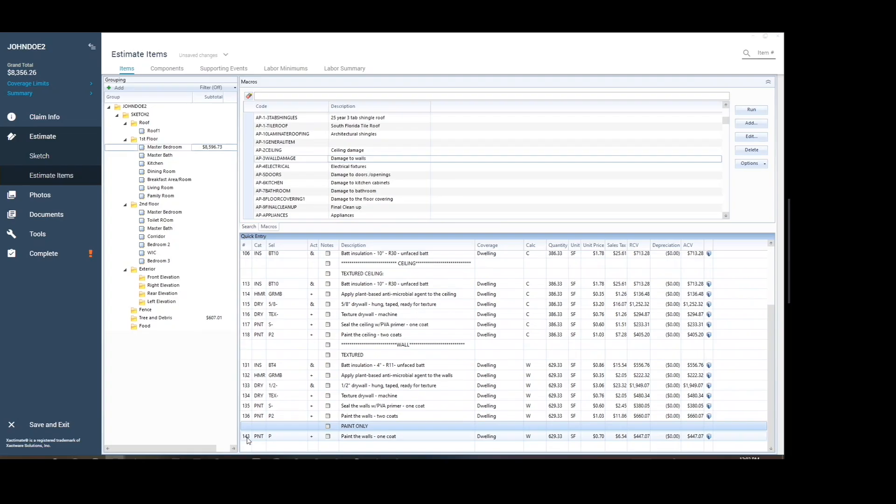
Delete the PAINT ONLY heading and its one-coat wall paint line item
key(ctrl+a)
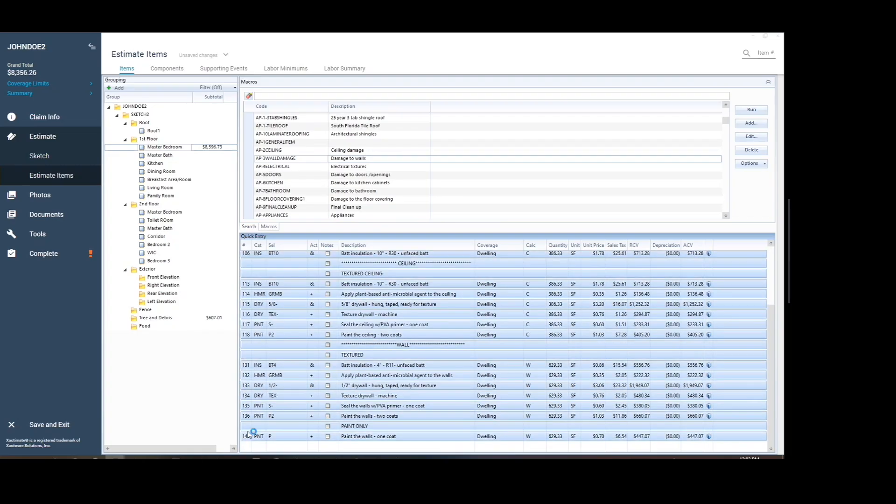
click(250, 427)
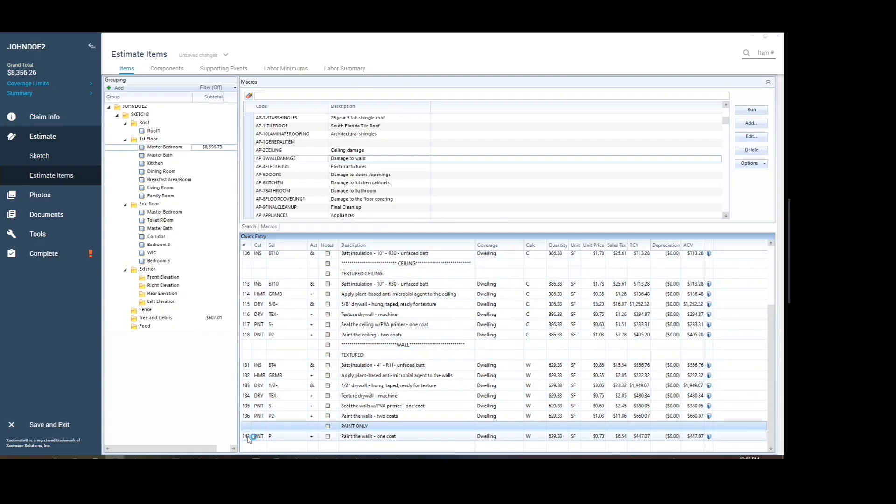
shift+click(249, 436)
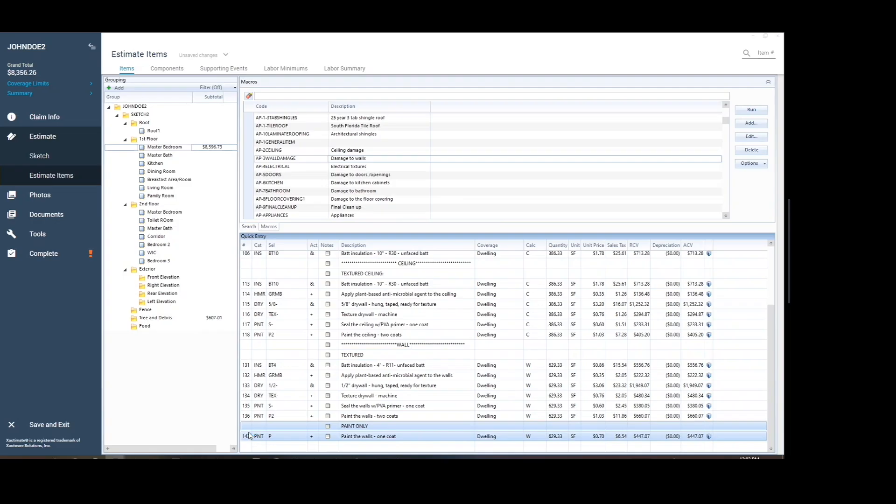
key(Delete)
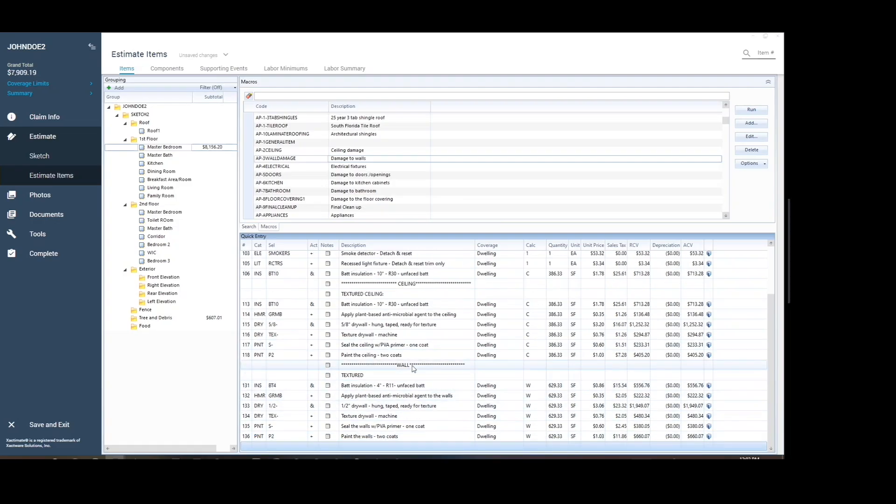
Run the AP-4ELECTRICAL macro to add the electrical fixtures items to the Master Bedroom
scroll(414, 367, up, 2)
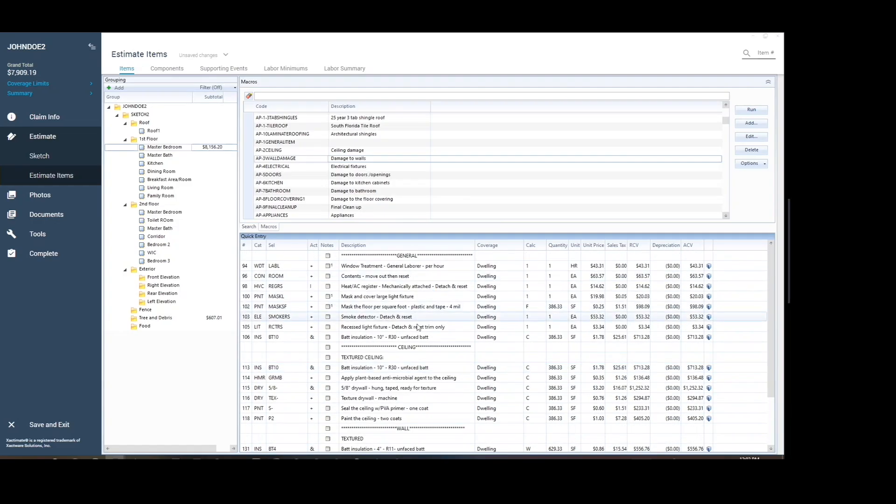
scroll(423, 336, down, 1)
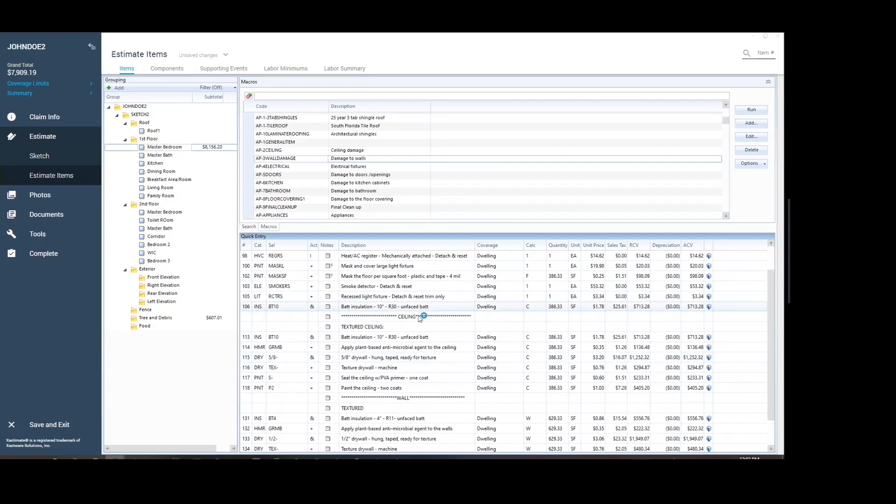
scroll(409, 373, down, 1)
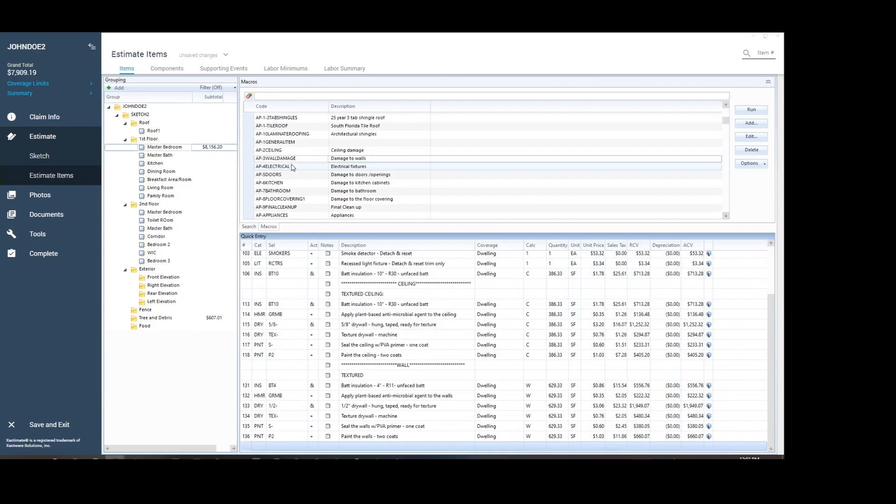
click(273, 168)
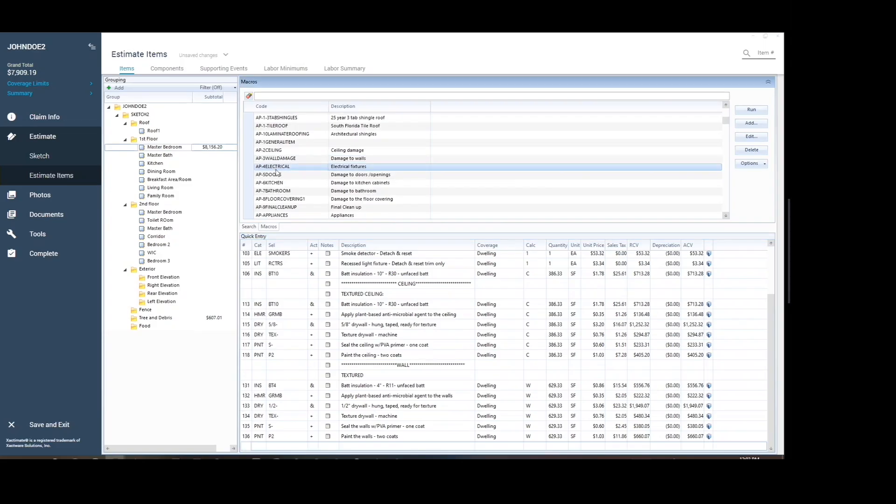
scroll(411, 429, up, 3)
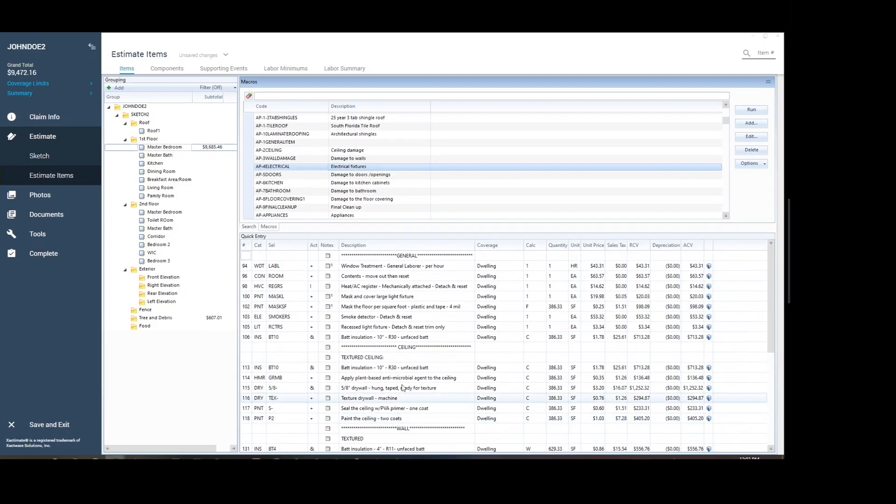
Delete the Electrical heading and its ten line items, from the switch through the exterior post light fixture
scroll(404, 373, down, 6)
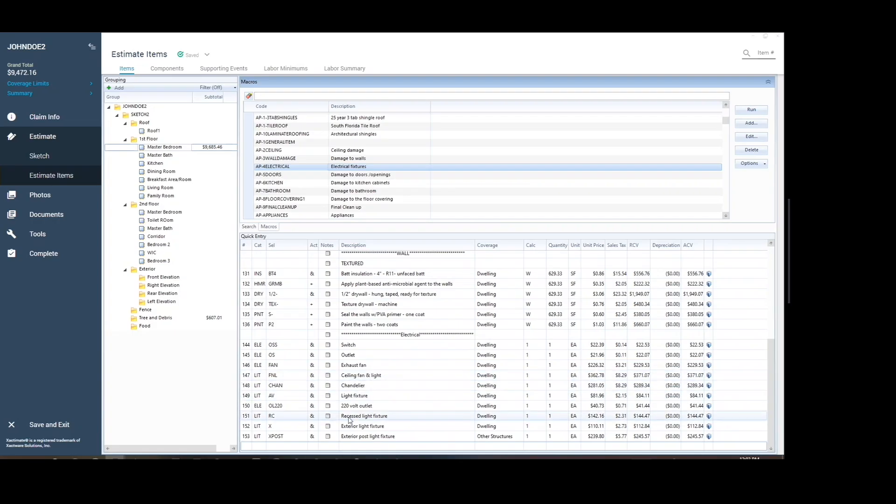
click(243, 336)
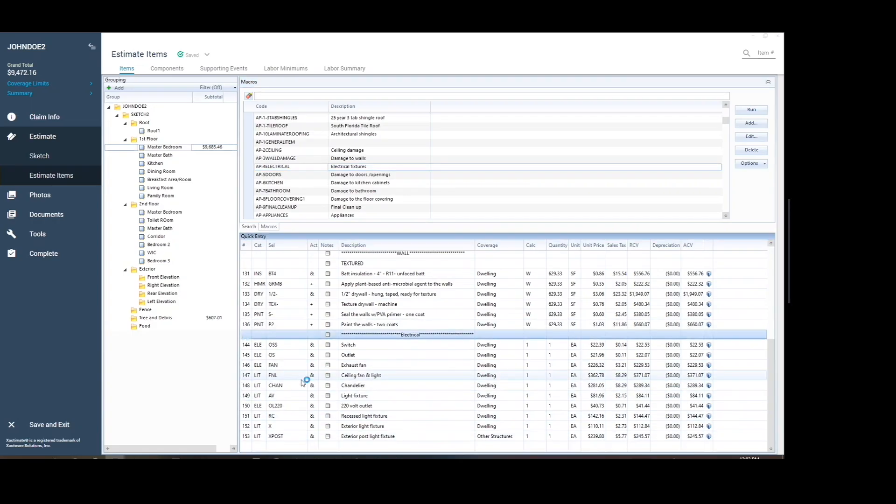
shift+click(253, 438)
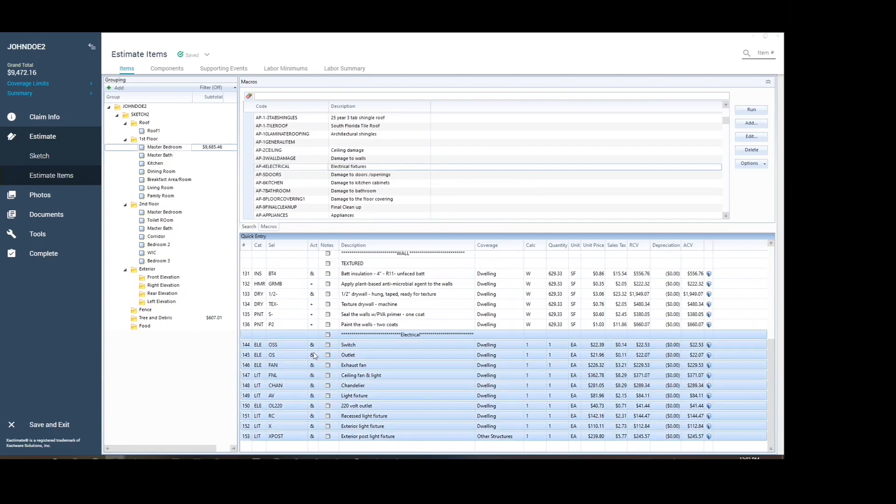
key(Delete)
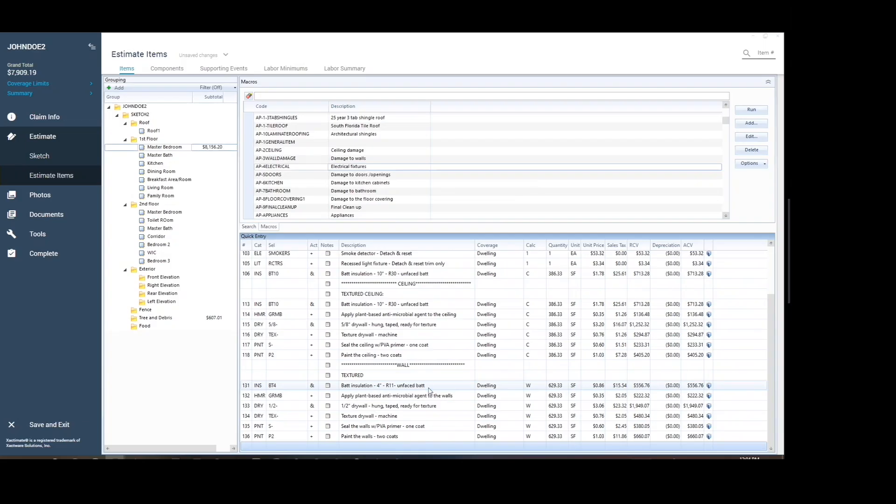
Run the AP-5DOORS macro to add the door and door painting items to the Master Bedroom
scroll(426, 347, up, 2)
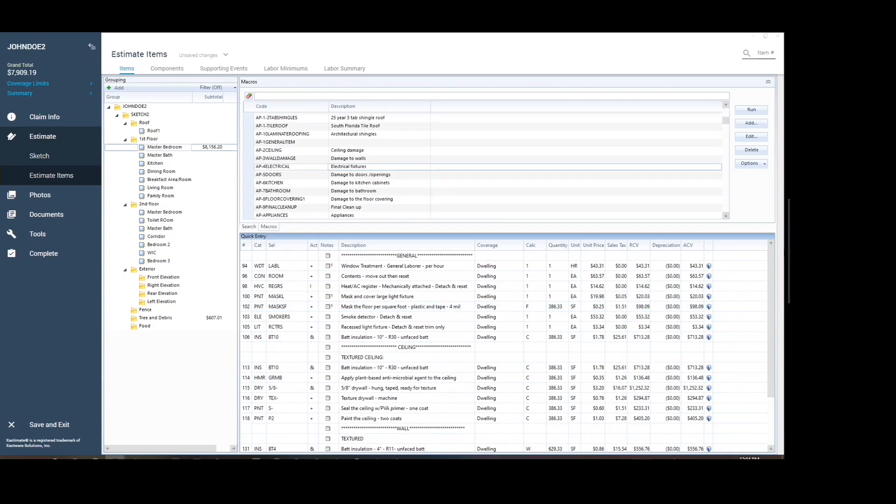
scroll(777, 368, down, 3)
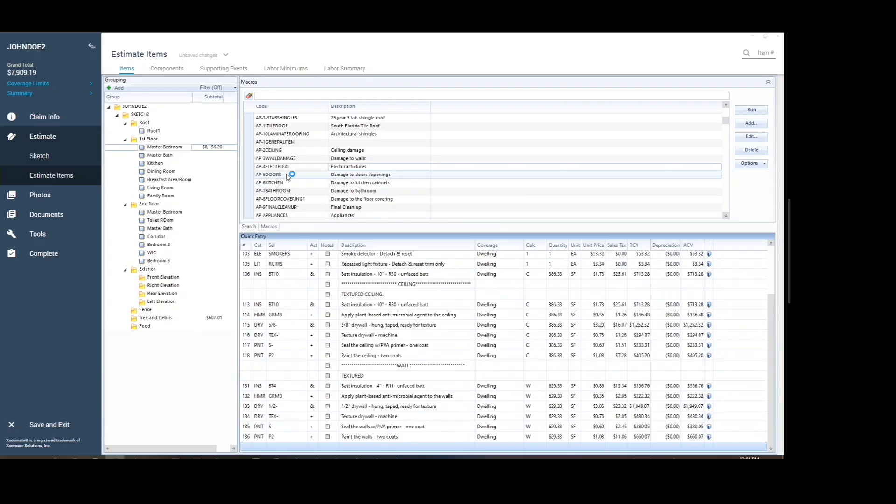
click(282, 175)
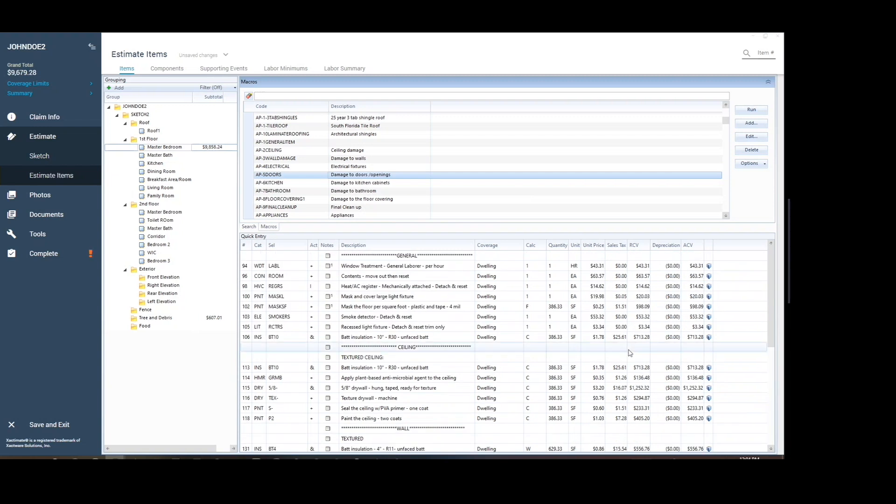
scroll(773, 265, up, 2)
drag(772, 271, 781, 367)
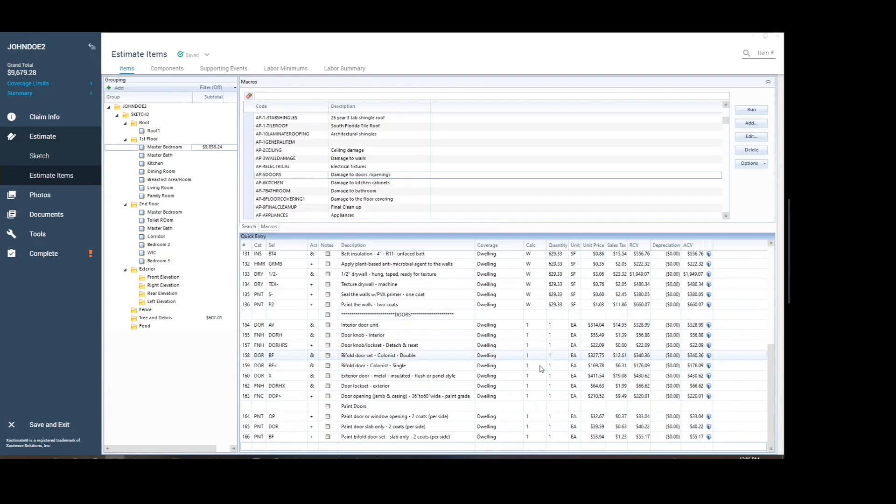
click(532, 324)
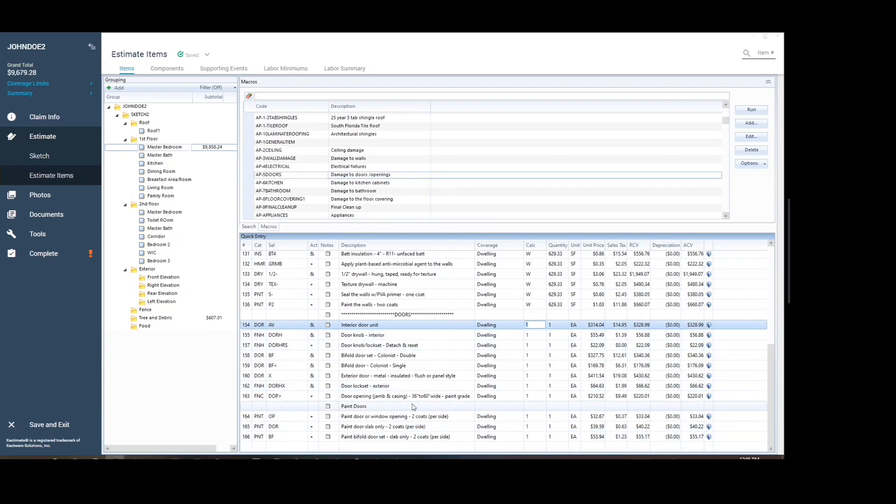
Run the AP-8FLOORCOVERING1 macro to add the flooring and baseboard items after the door items
click(249, 446)
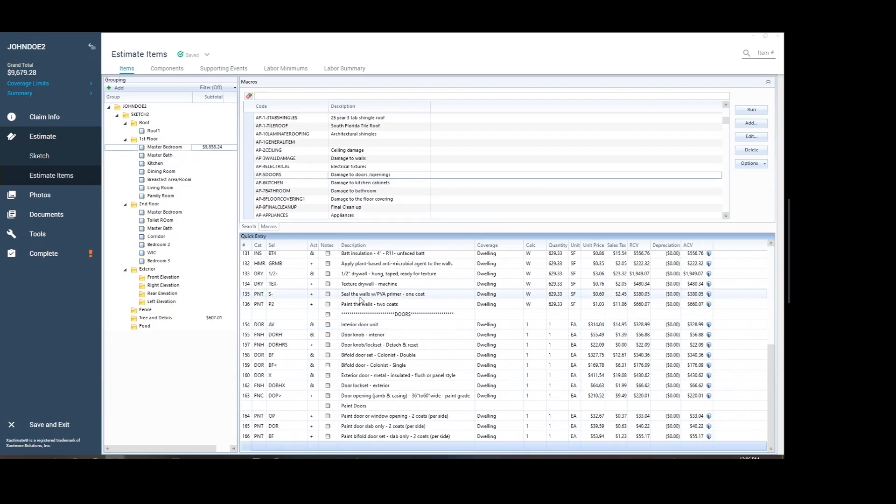
click(281, 201)
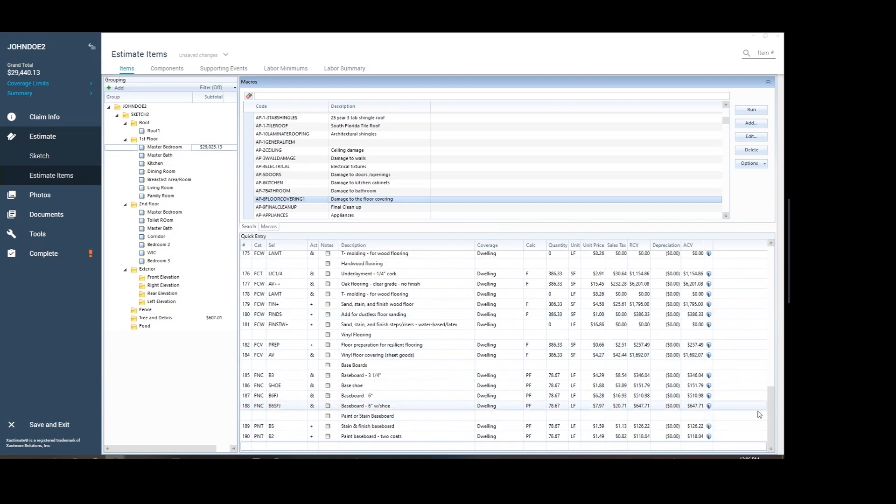
scroll(771, 420, up, 5)
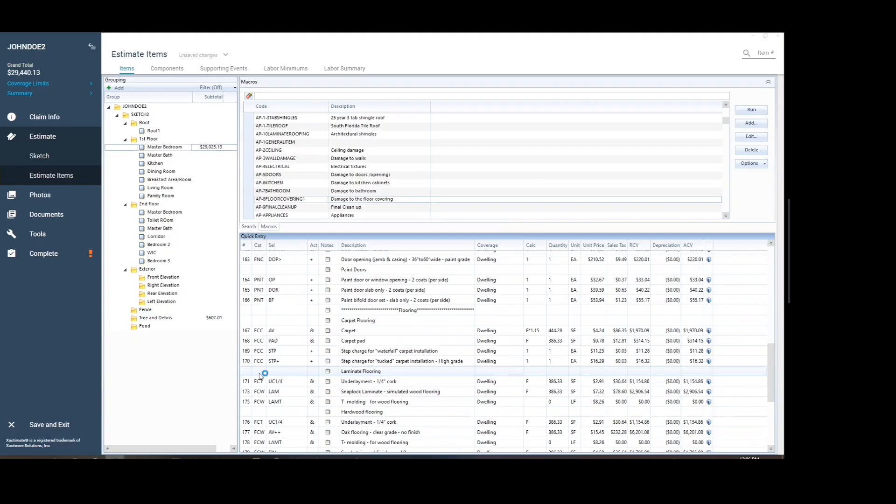
Examine the laminate, hardwood, vinyl and baseboard sections of the flooring items, including the paint or stain baseboard options
click(252, 376)
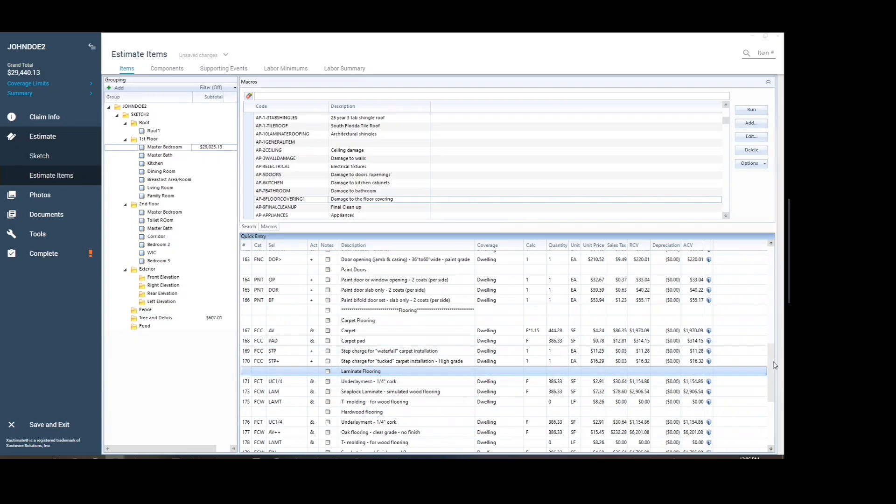
scroll(765, 350, down, 2)
scroll(662, 391, down, 2)
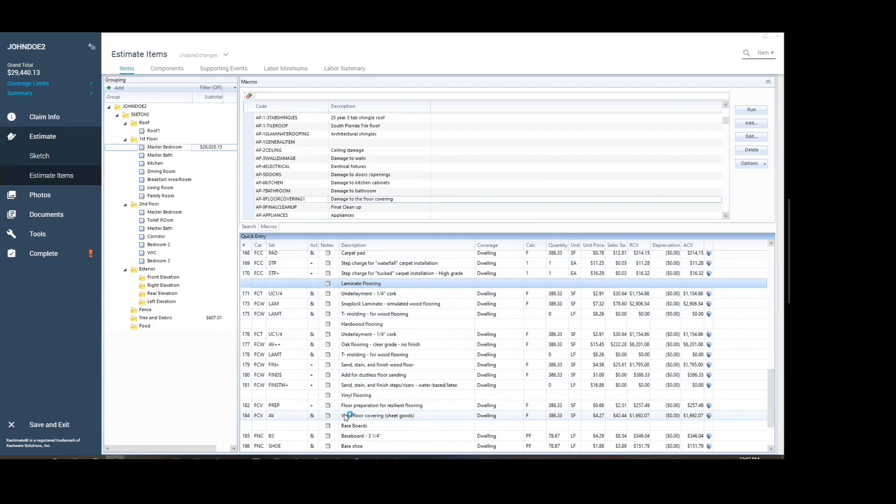
click(256, 324)
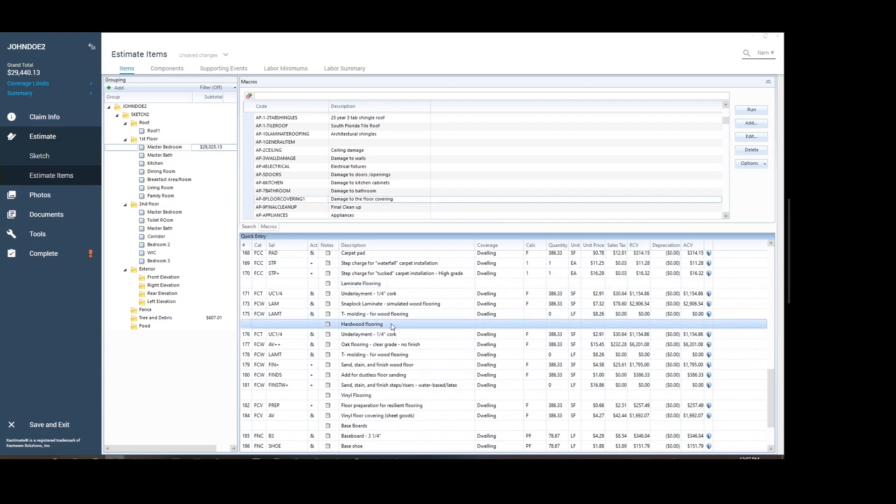
click(362, 283)
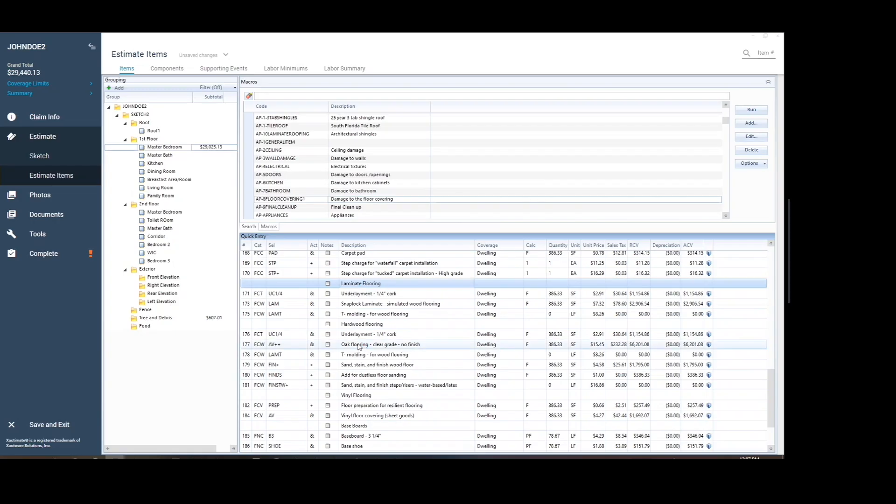
click(360, 325)
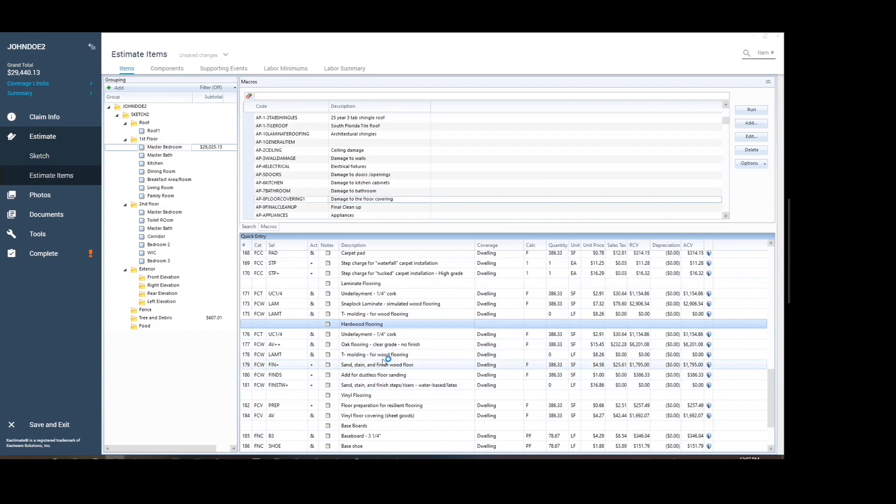
scroll(377, 376, down, 1)
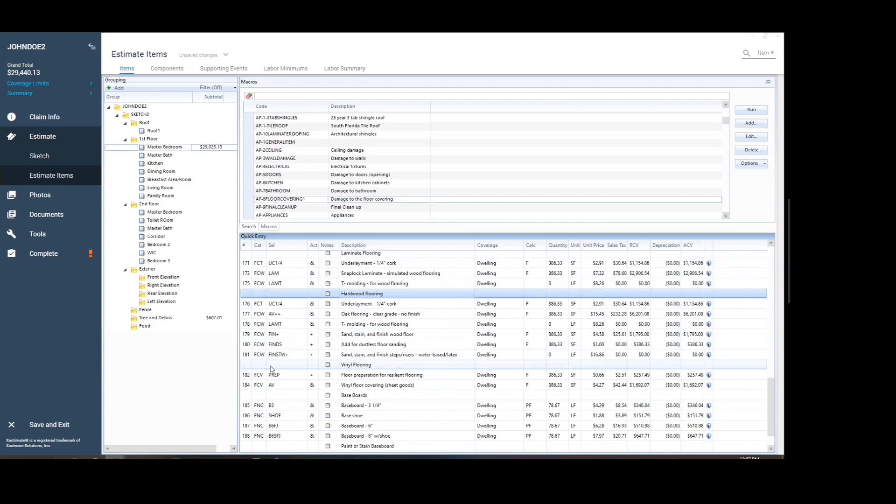
click(246, 368)
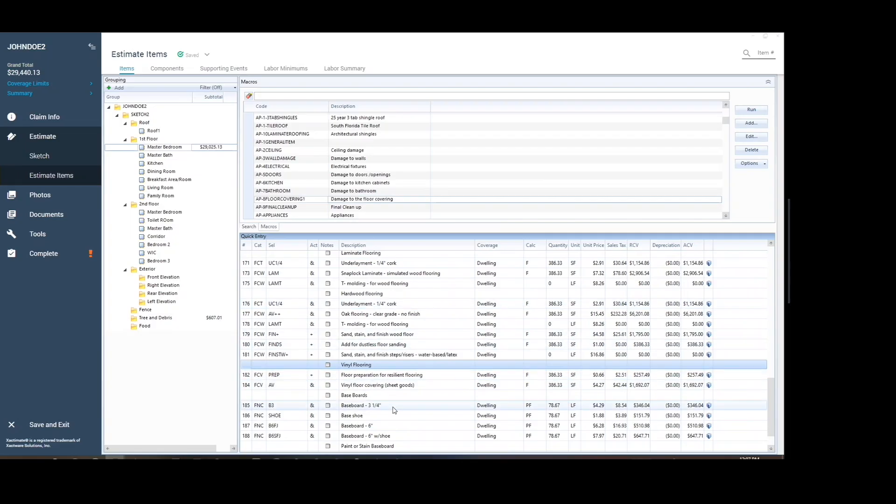
click(247, 397)
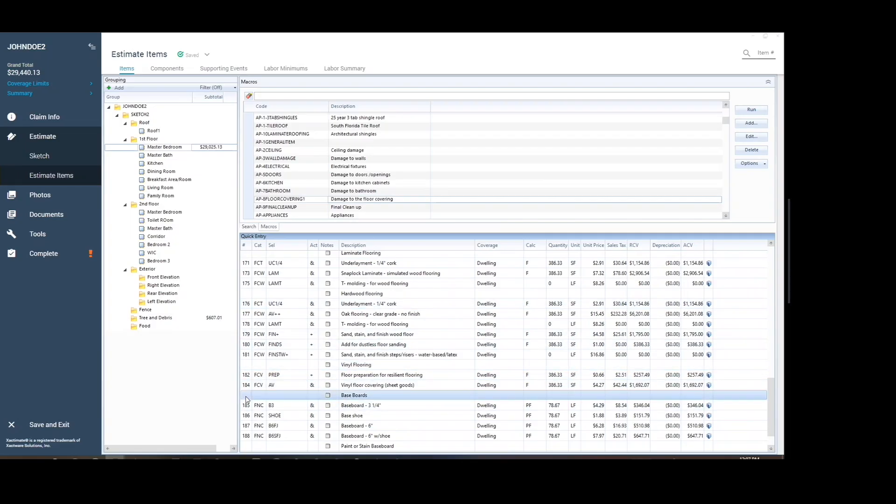
scroll(391, 400, down, 1)
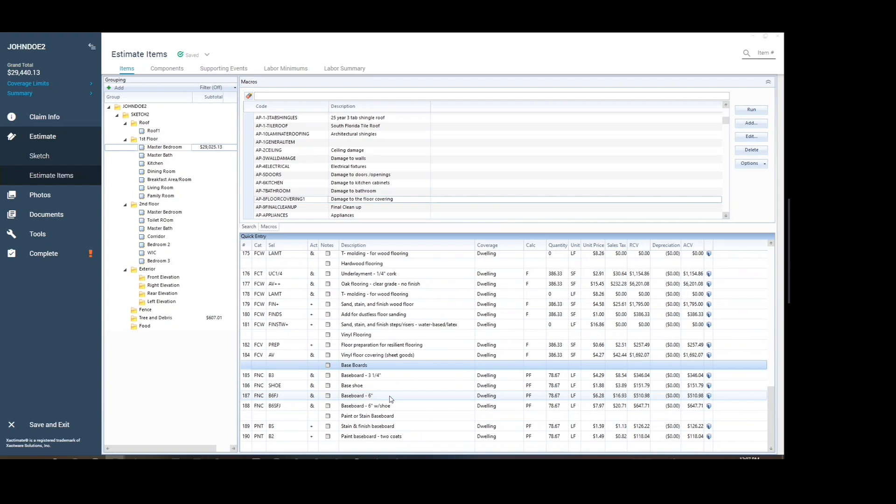
double_click(382, 367)
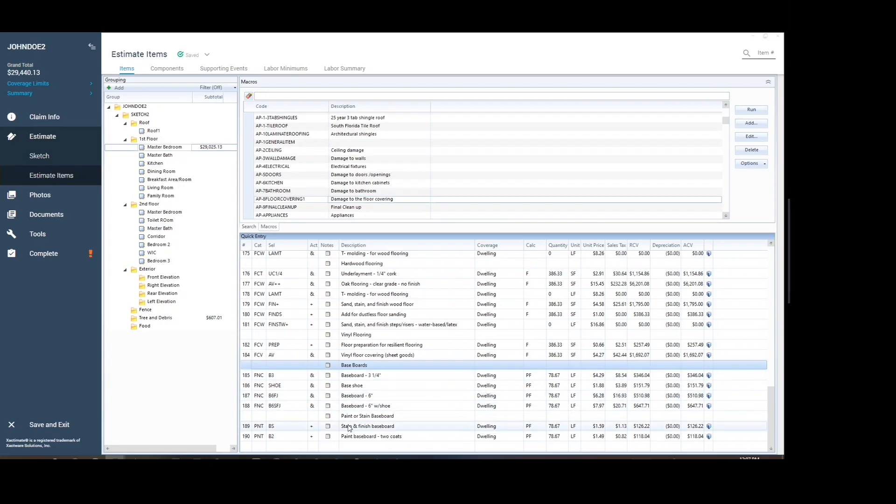
click(248, 388)
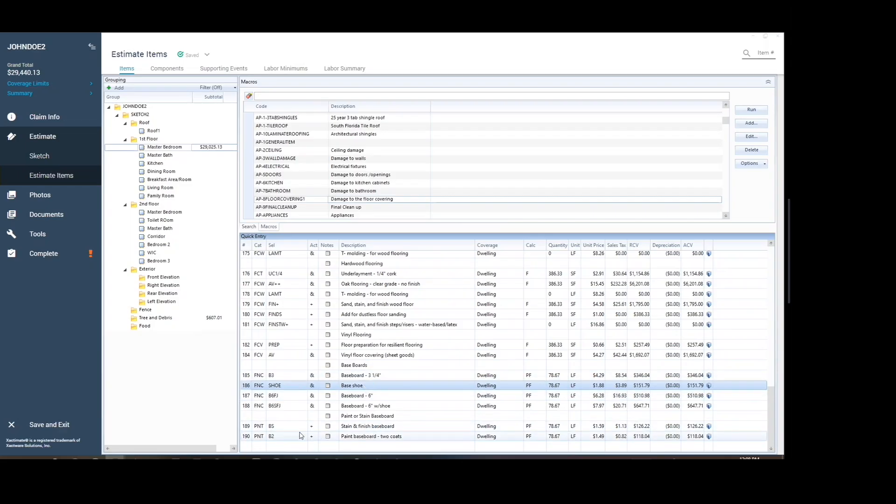
click(249, 427)
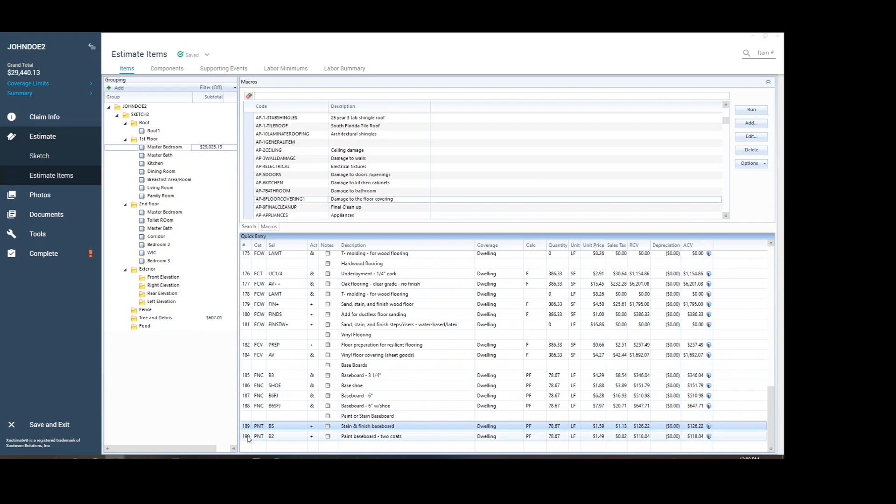
click(249, 437)
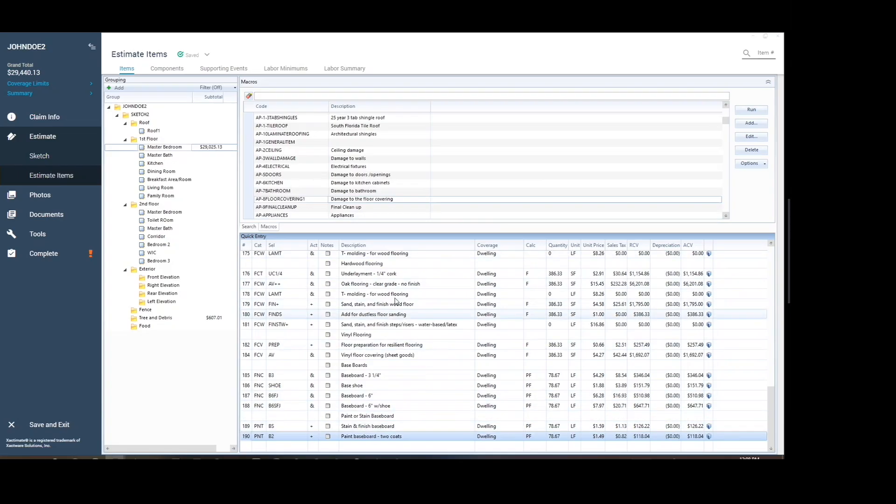
mouse_move(377, 458)
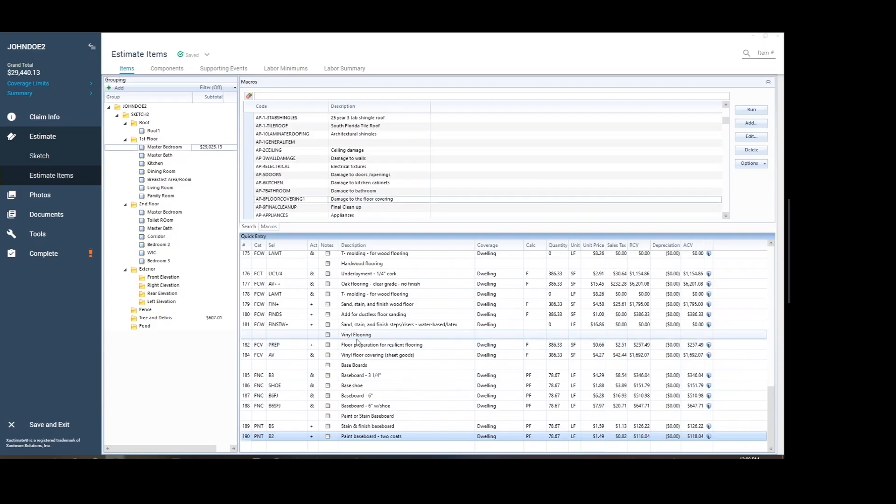
Run the AP-9FINALCLEANUP macro and delete its commercial final cleaning line item, keeping the residential one
click(276, 207)
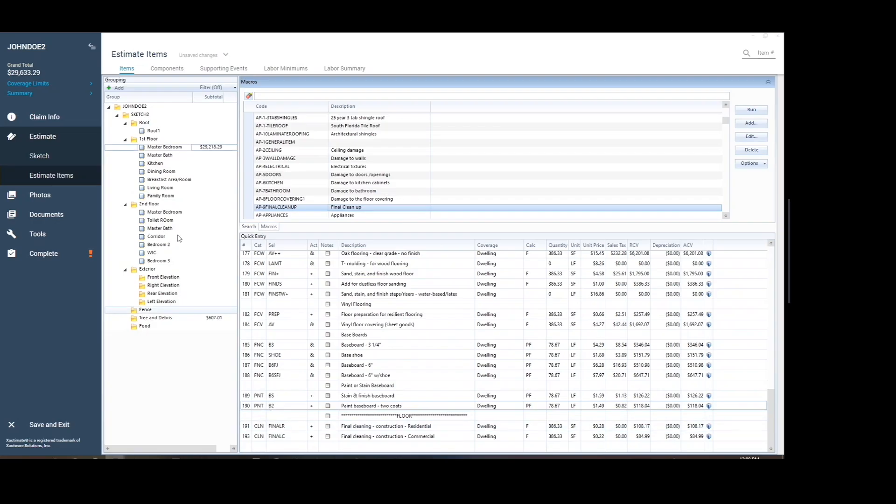
click(249, 438)
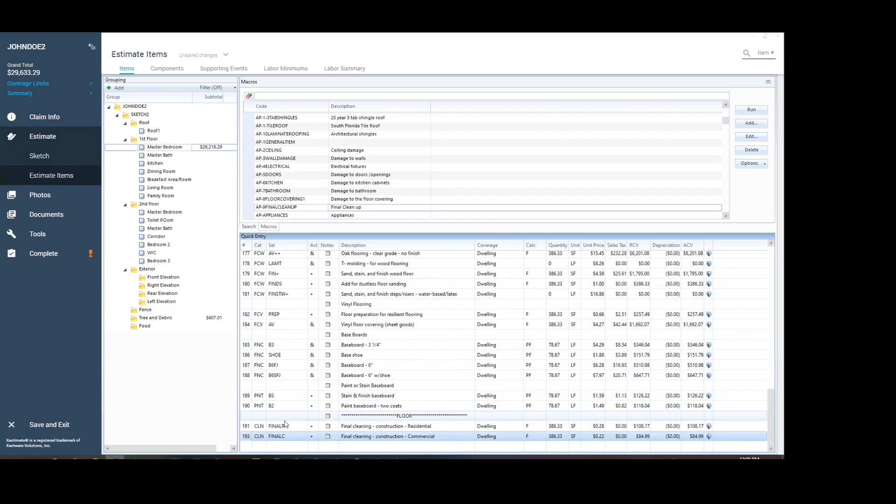
key(Delete)
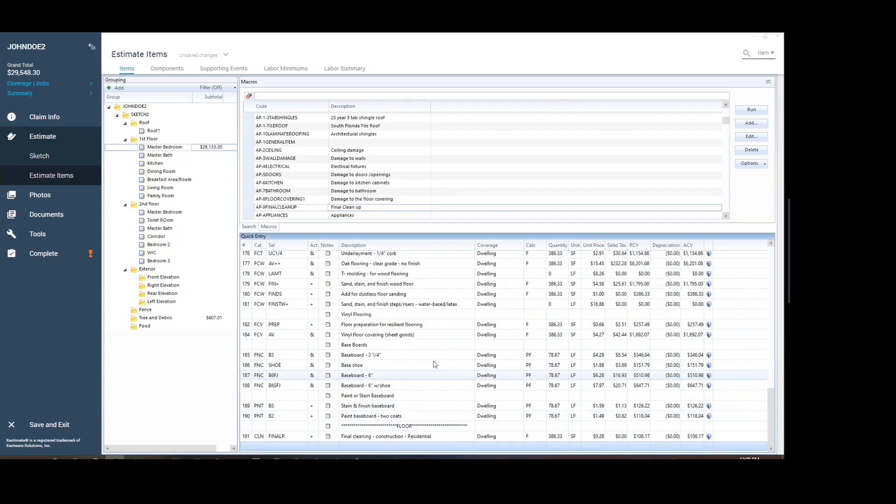
Delete the flooring rows from the "waterfall" carpet step charge through the vinyl floor covering, including the laminate, hardwood and vinyl headings
scroll(448, 393, up, 2)
scroll(447, 389, up, 2)
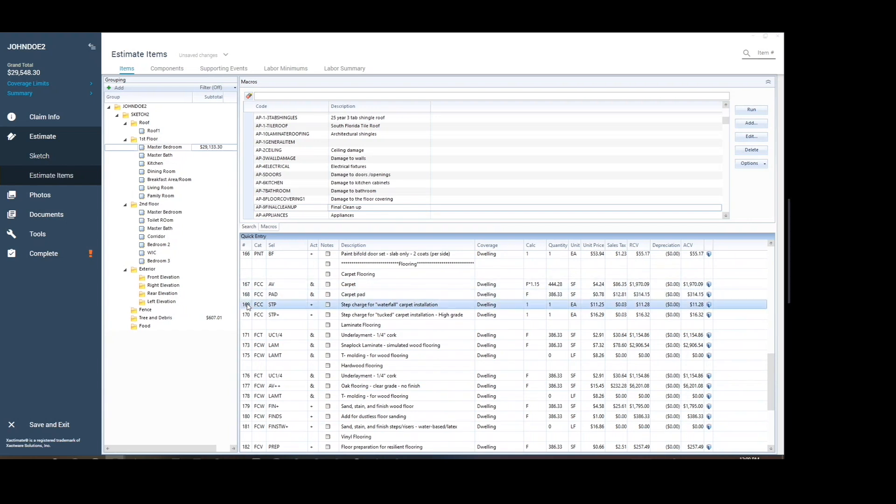
scroll(322, 383, down, 3)
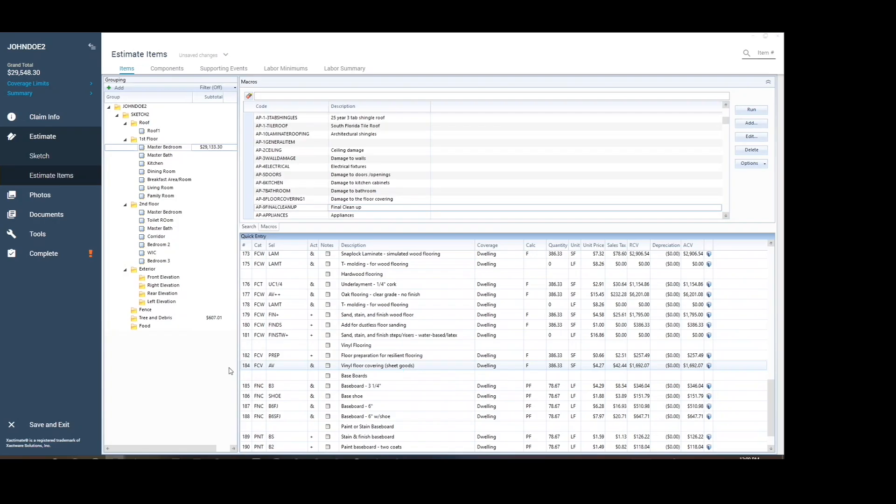
shift+click(247, 367)
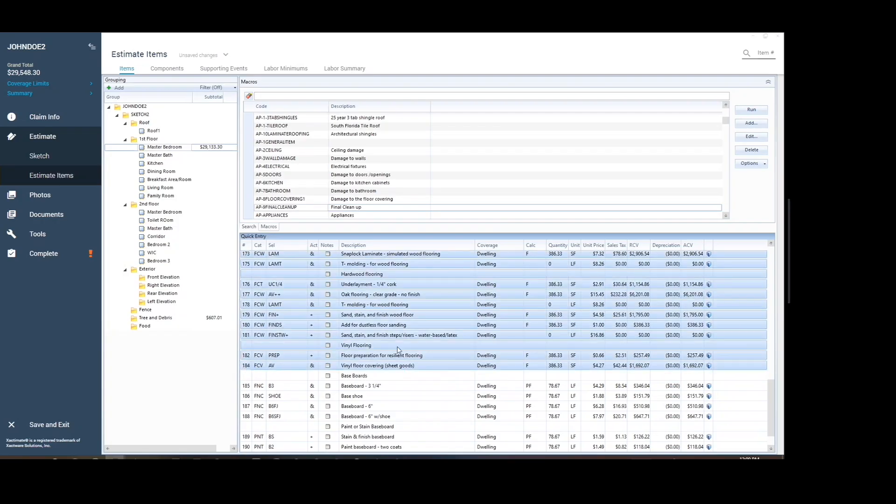
key(Delete)
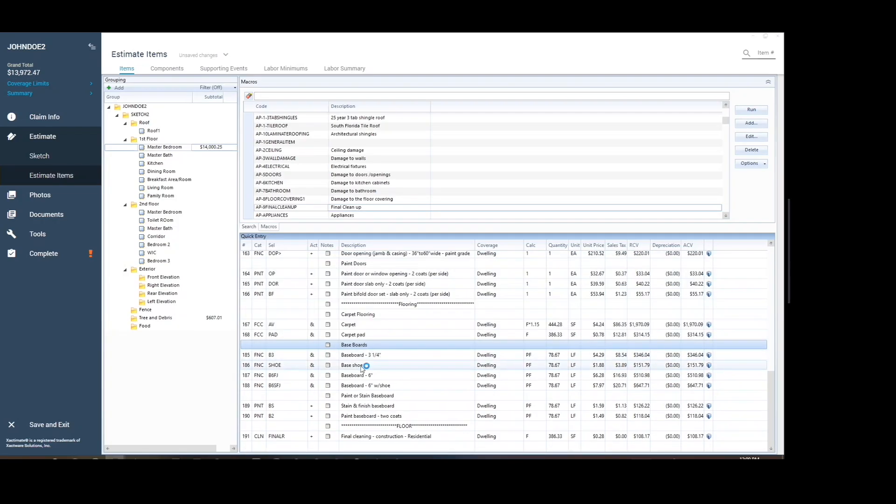
Delete the base shoe, 6" baseboard and 6" baseboard w/shoe line items under the Base Boards heading
click(247, 367)
key(Delete)
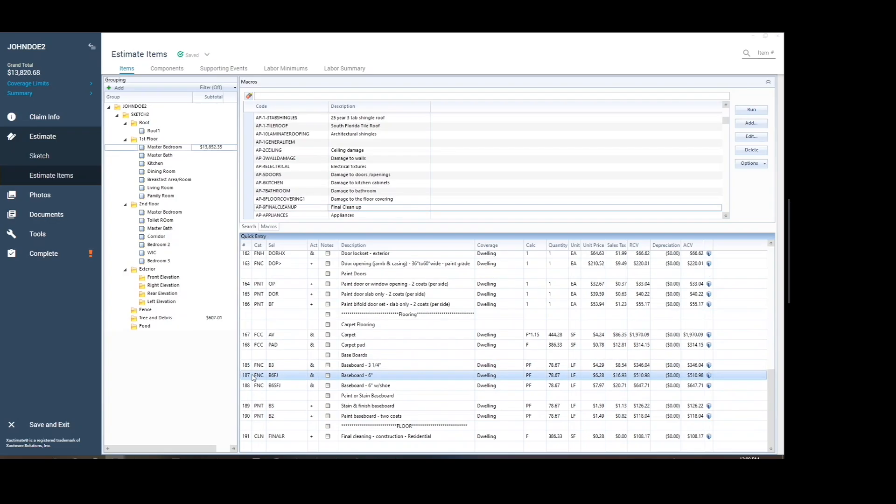
key(Delete)
key(Delete)
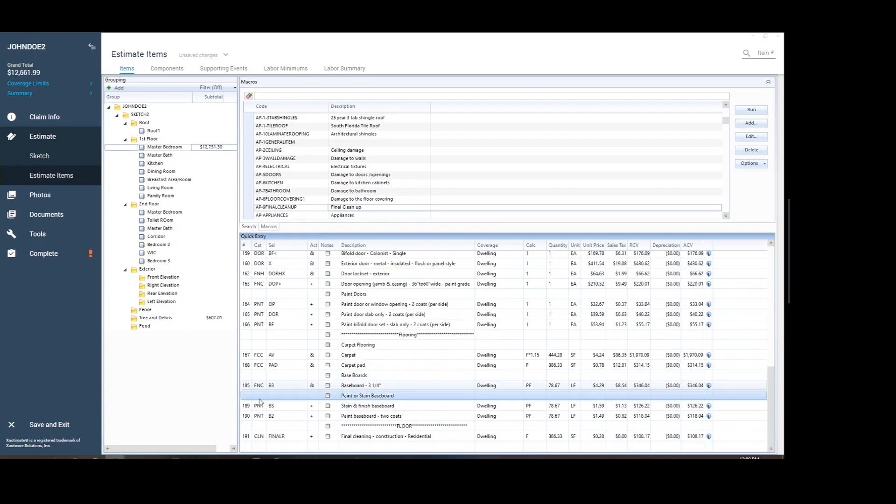
Delete the stain & finish baseboard line item under the Paint or Stain Baseboard heading
click(248, 408)
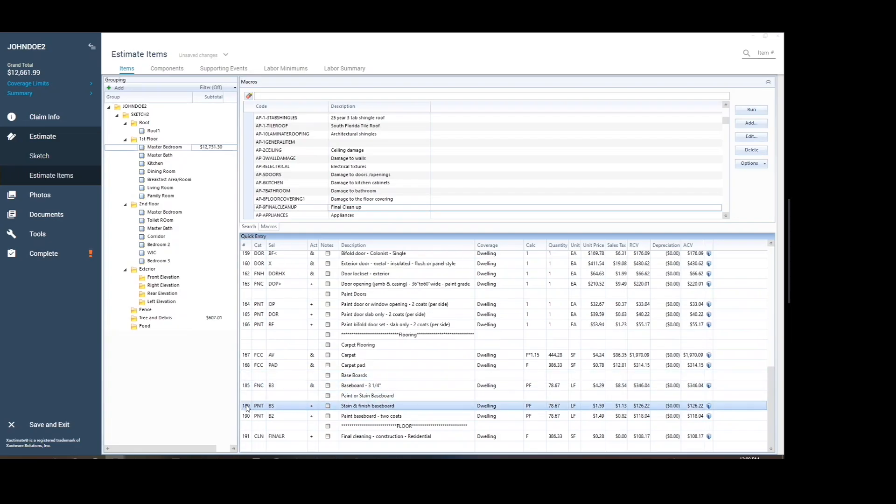
key(Delete)
Review the 1st floor Master Bedroom line items from the general section through the residential final cleaning
scroll(462, 389, up, 2)
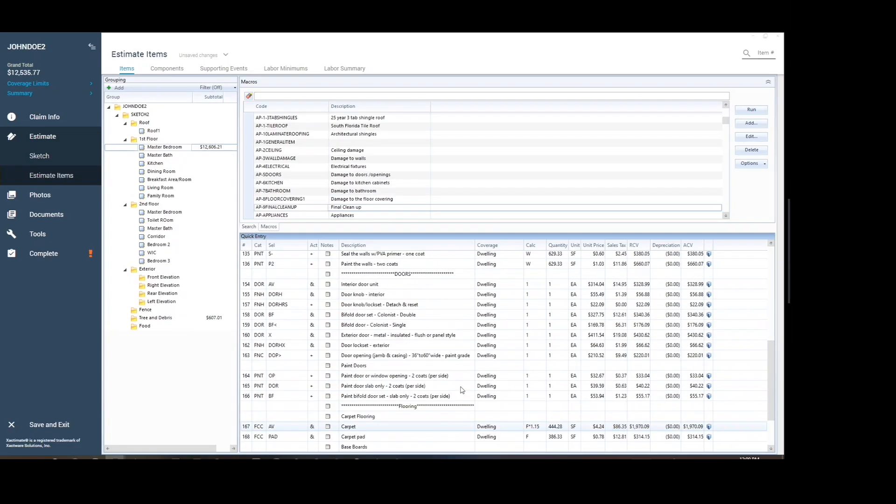
scroll(462, 390, up, 5)
scroll(462, 387, up, 3)
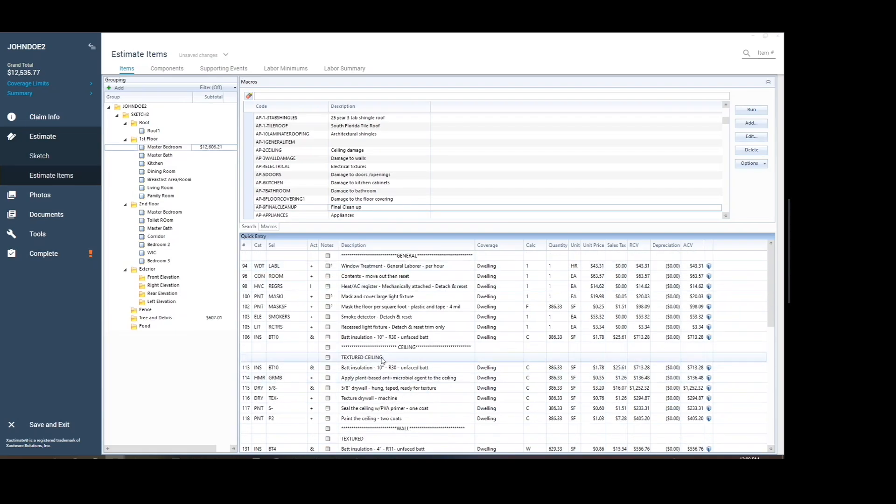
scroll(379, 327, down, 6)
scroll(382, 369, down, 4)
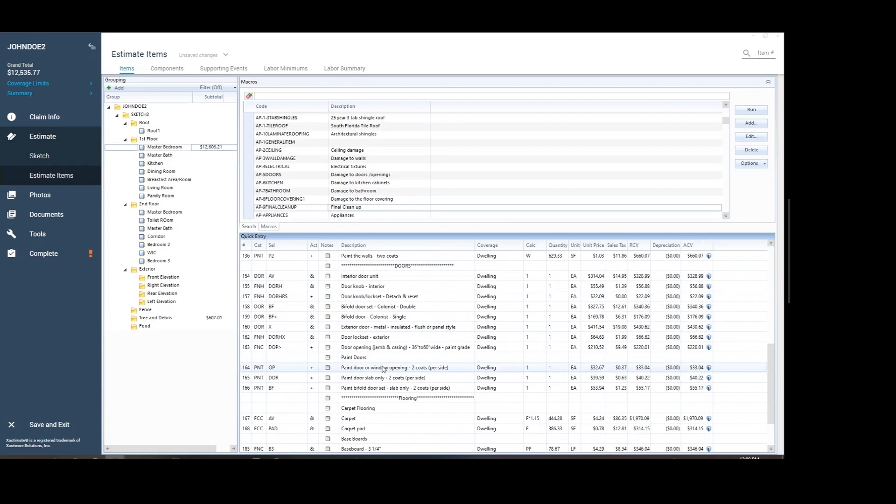
scroll(775, 409, up, 7)
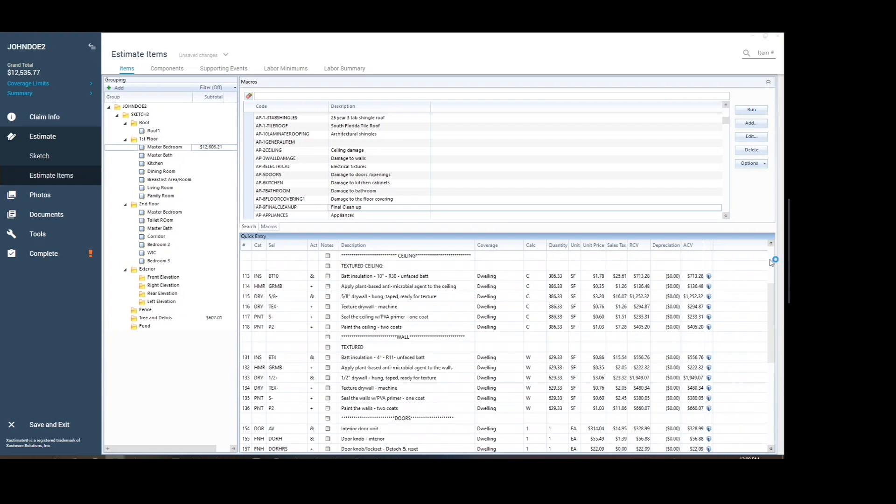
scroll(771, 263, up, 3)
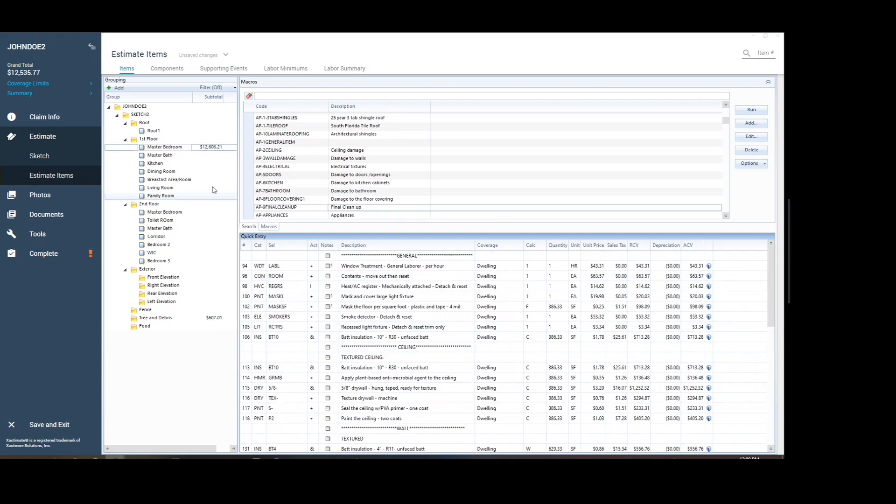
click(173, 148)
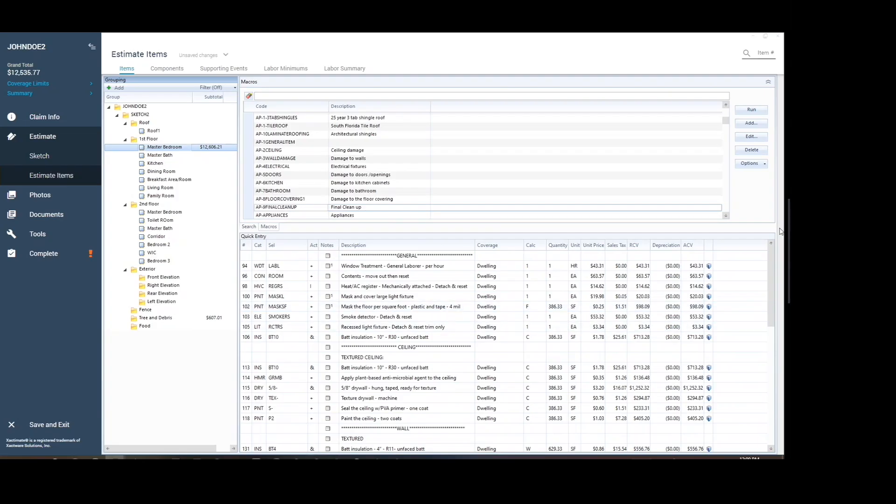
scroll(771, 400, down, 3)
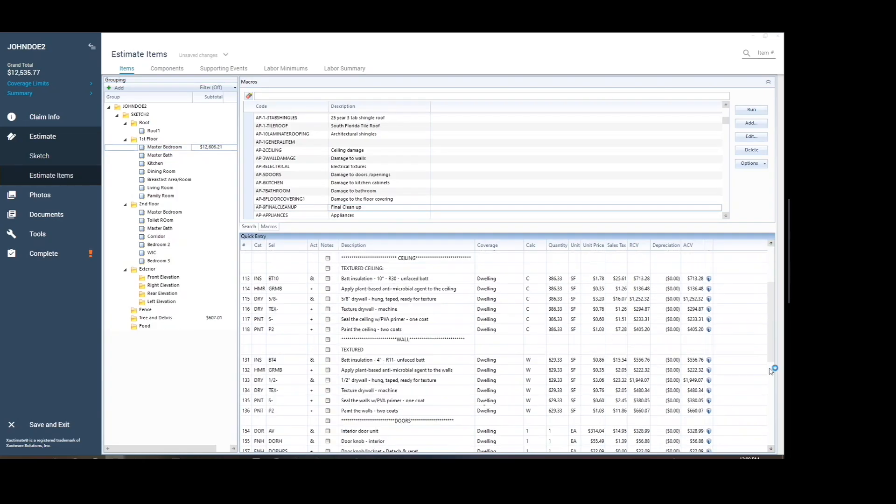
scroll(770, 401, down, 5)
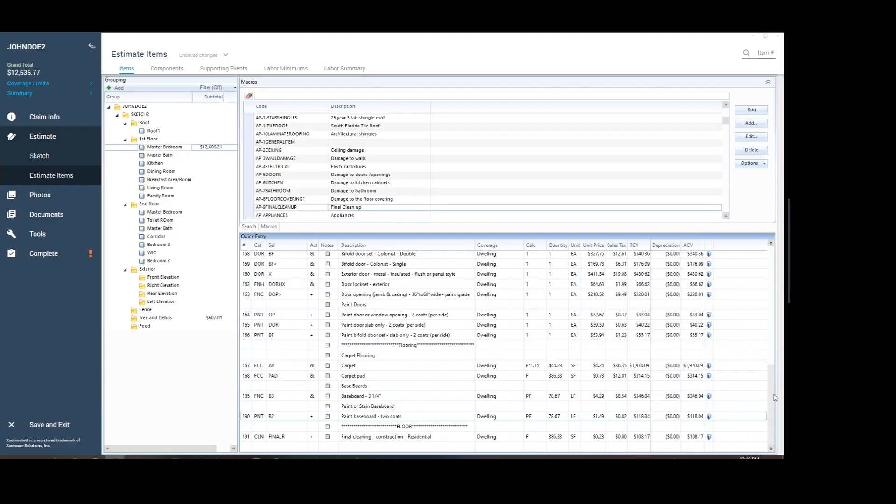
Delete the interior door knob, both bifold door, exterior door, exterior lockset, door opening and paint bifold door set line items in the doors section
scroll(778, 372, up, 2)
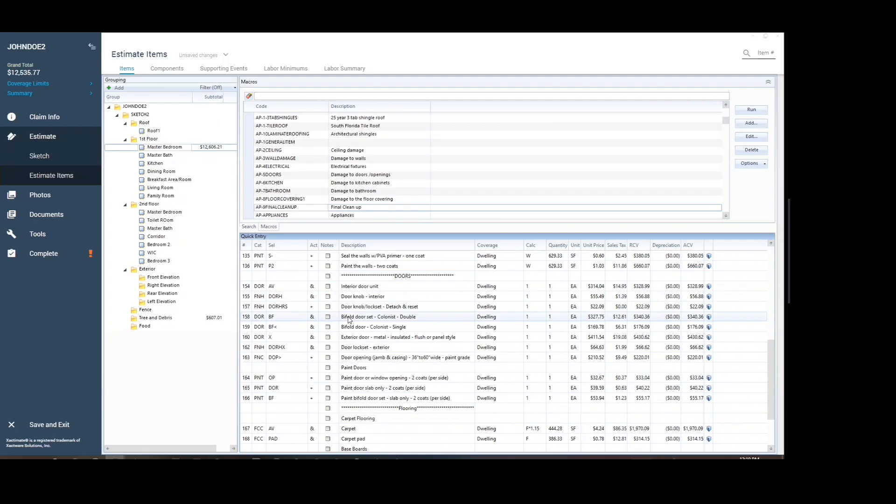
click(245, 297)
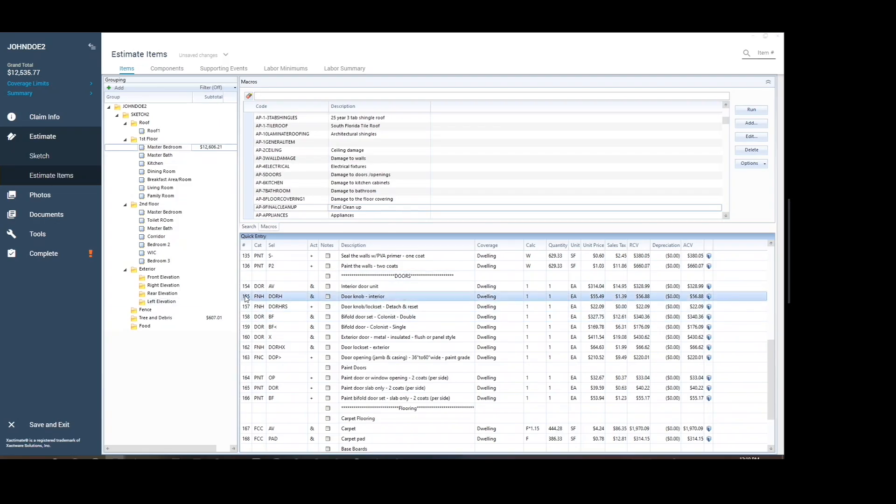
key(Delete)
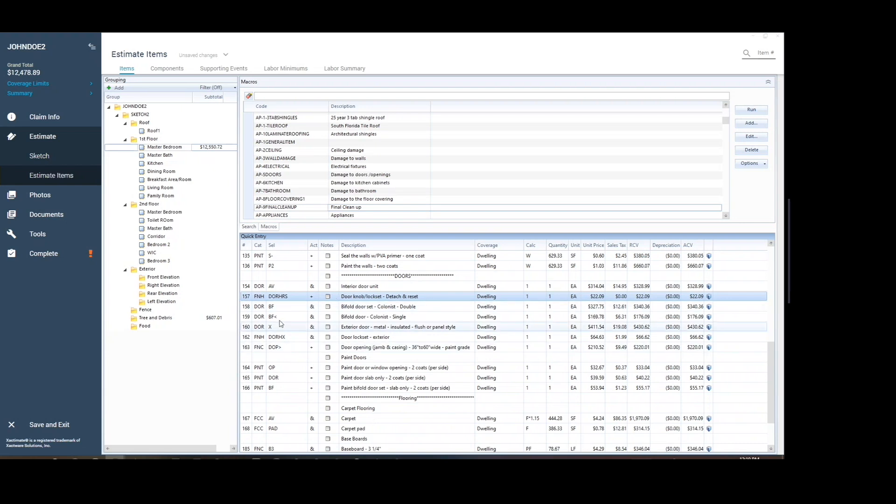
click(248, 309)
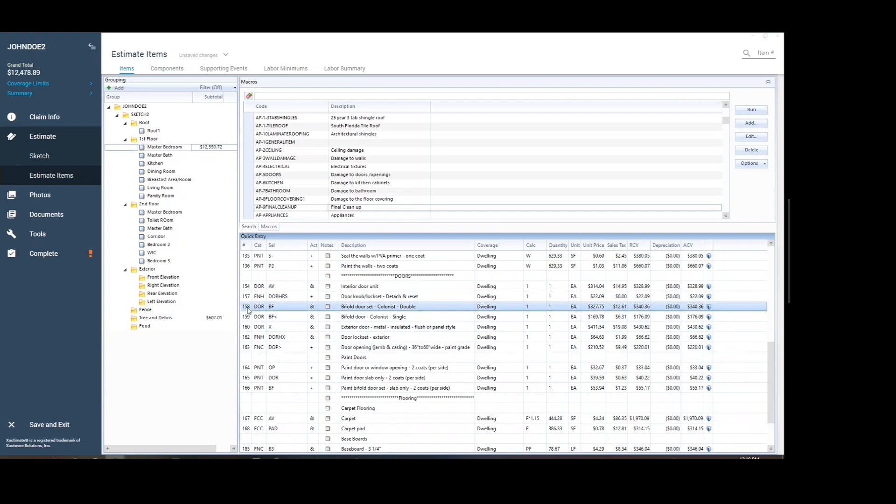
key(Delete)
key(Delete)
key(Delete)
key(Delete)
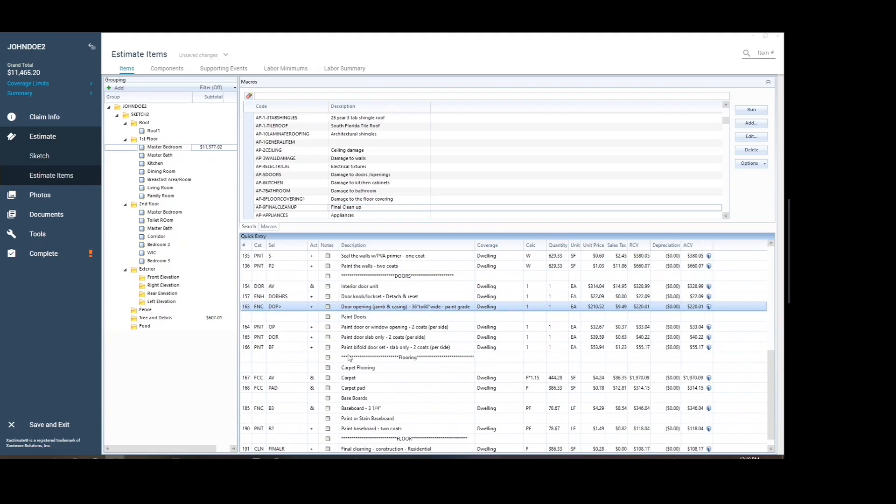
key(Delete)
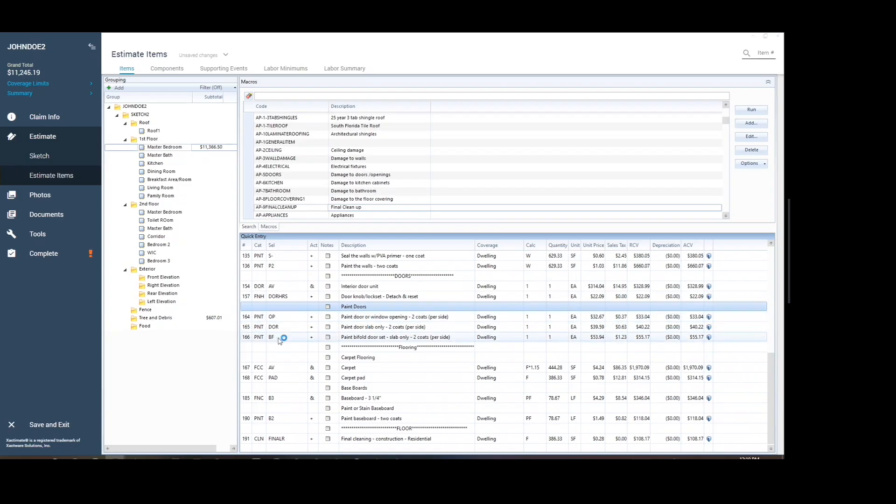
click(248, 338)
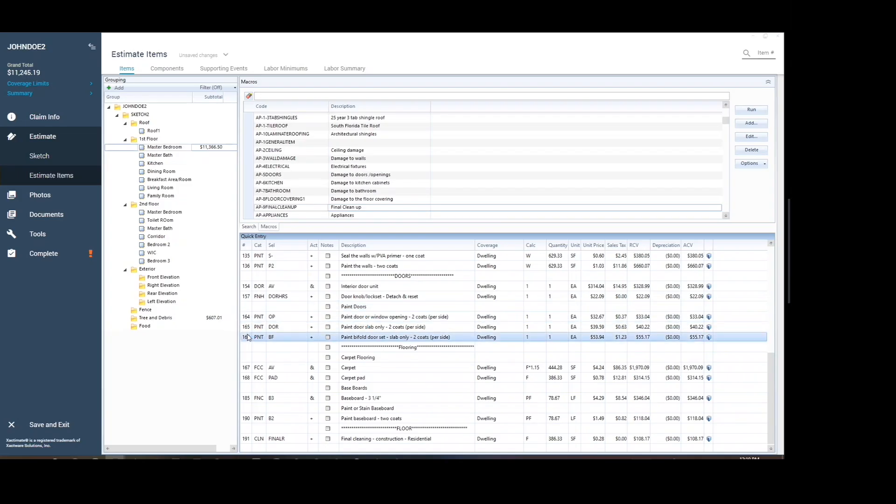
key(Delete)
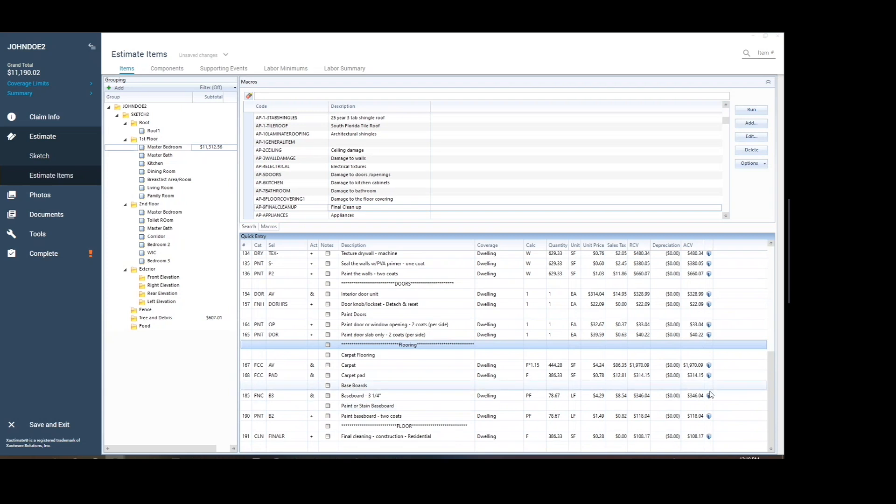
Check the trimmed Master Bedroom scope across its general, ceiling, wall, door, carpet, baseboard and final cleaning sections
drag(771, 383, 769, 278)
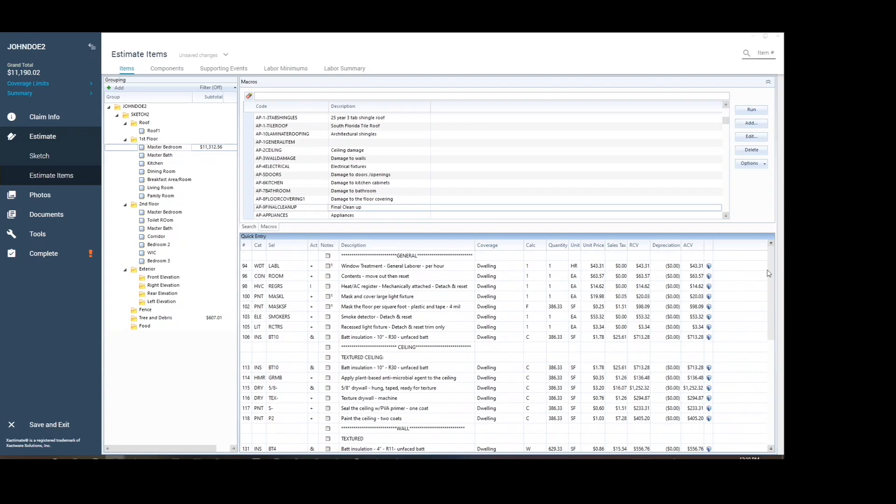
drag(769, 278, 770, 385)
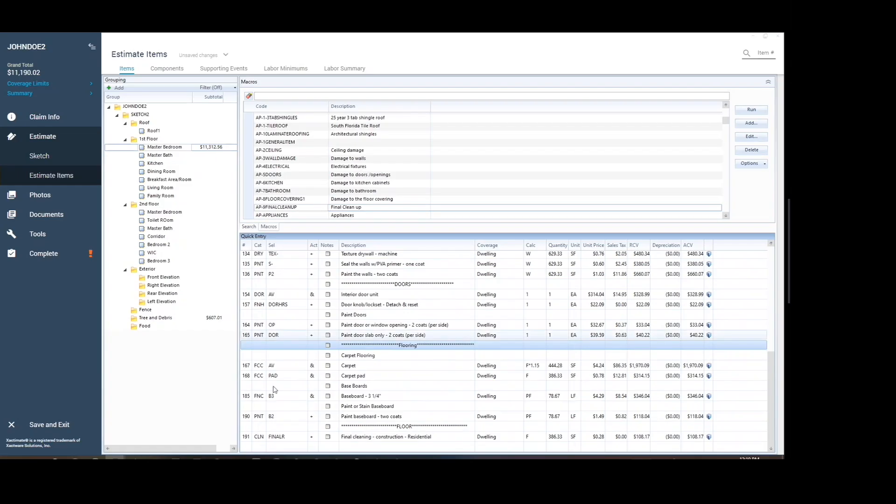
scroll(459, 374, up, 5)
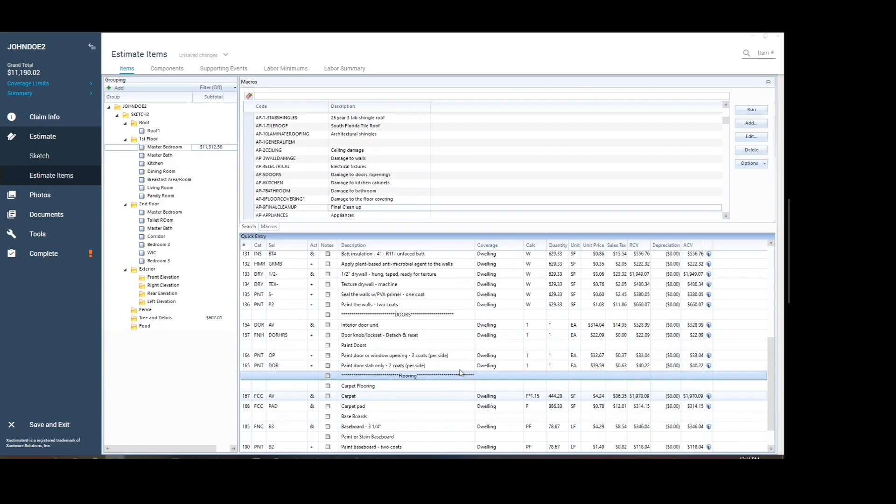
scroll(772, 299, up, 3)
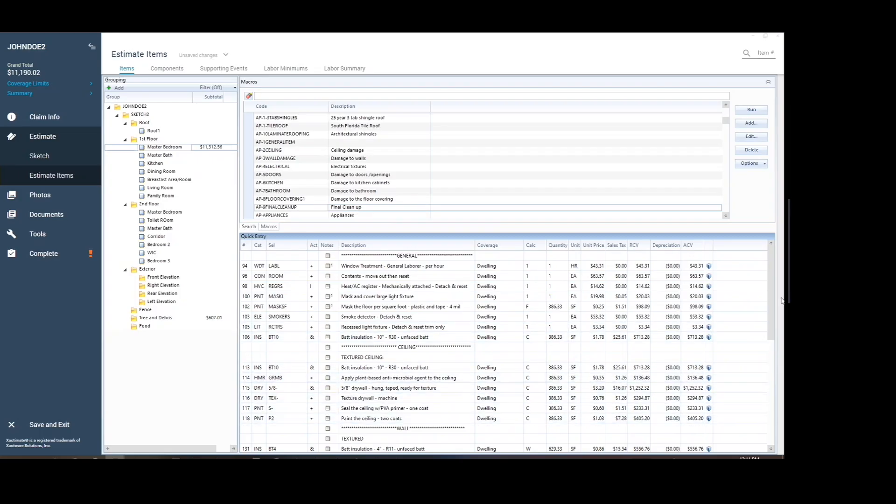
drag(774, 294, 783, 368)
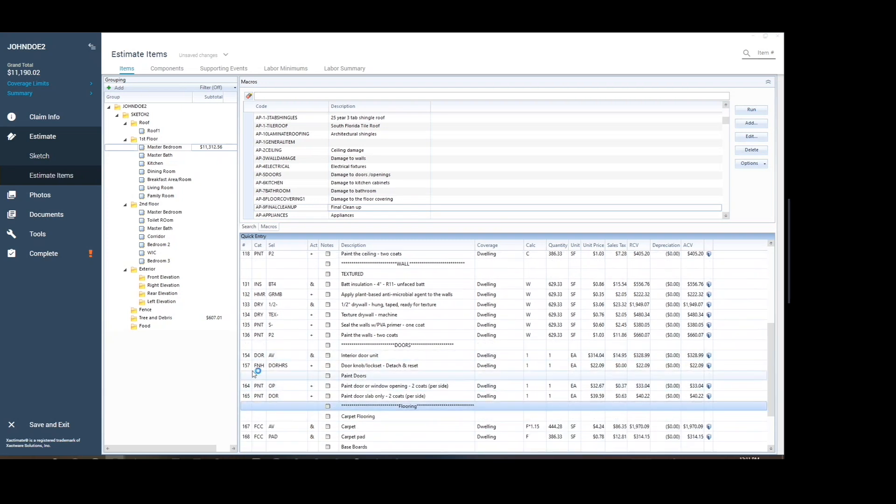
click(250, 438)
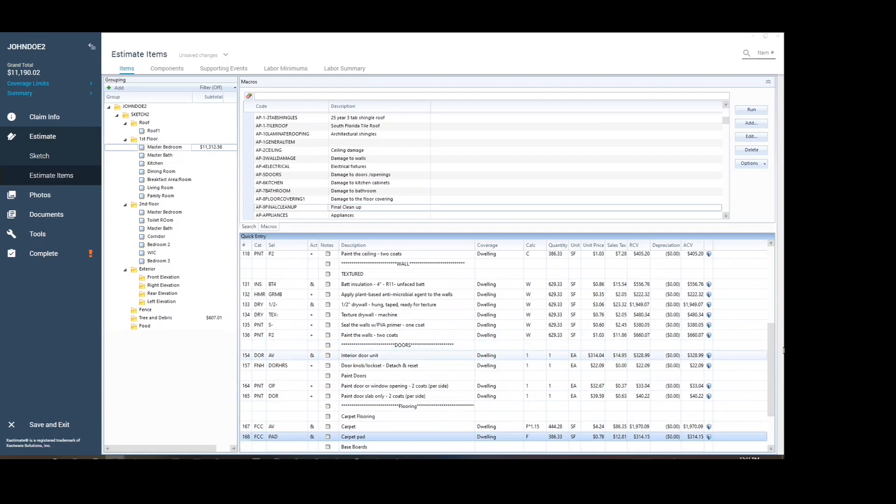
scroll(773, 335, down, 2)
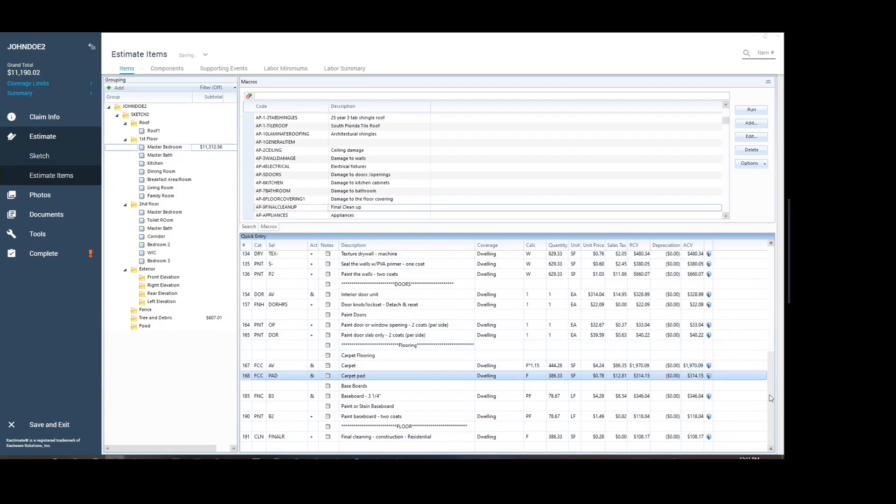
scroll(775, 355, up, 1)
scroll(775, 355, up, 4)
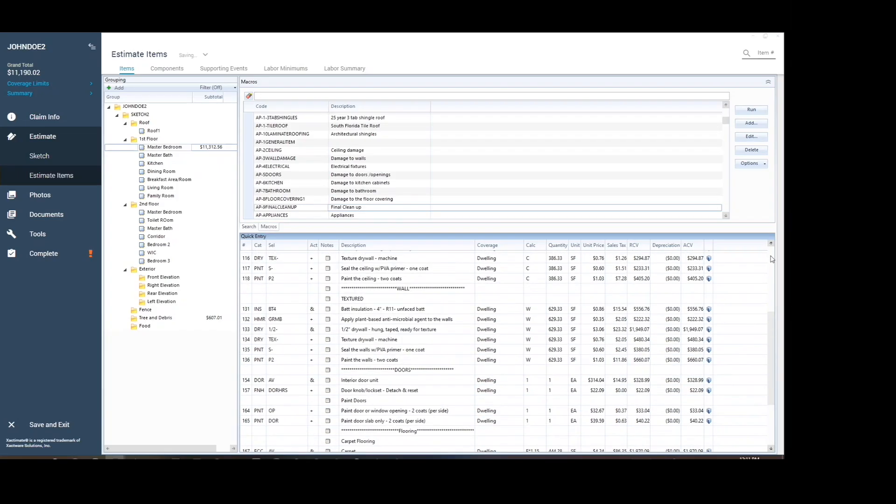
scroll(773, 259, up, 3)
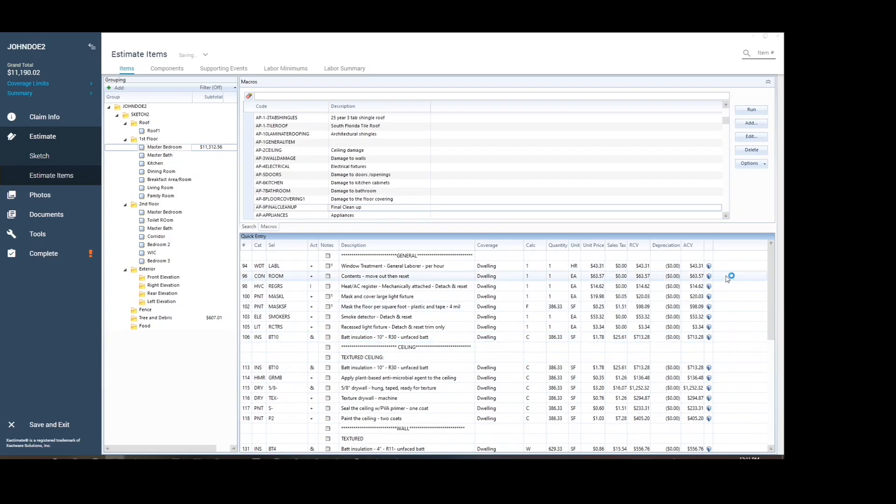
scroll(773, 263, down, 7)
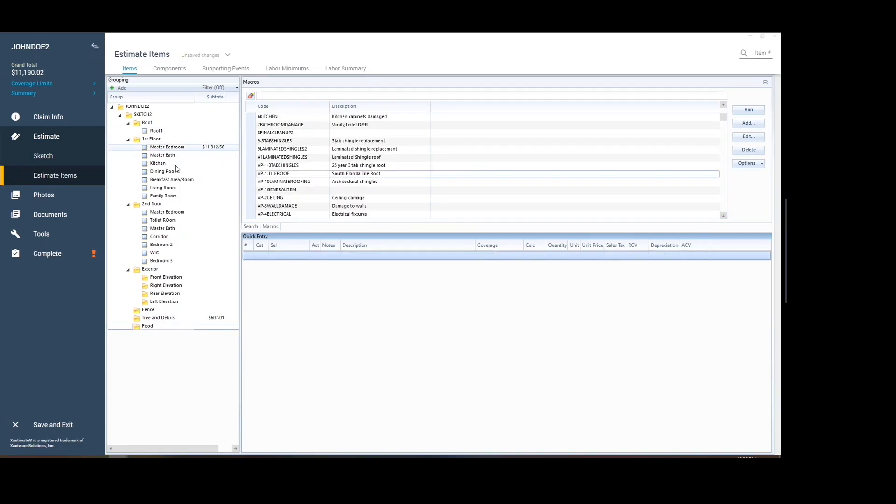
Copy all line items of the 1st floor Master Bedroom
click(208, 148)
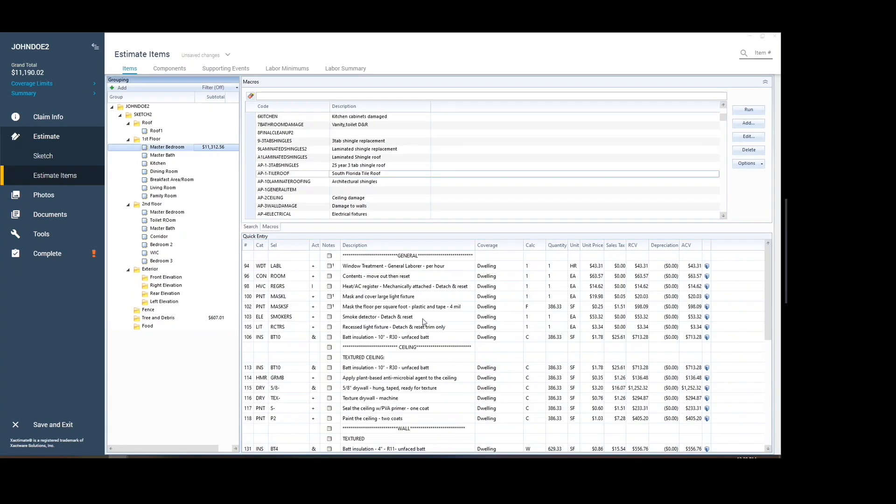
drag(769, 416, 773, 251)
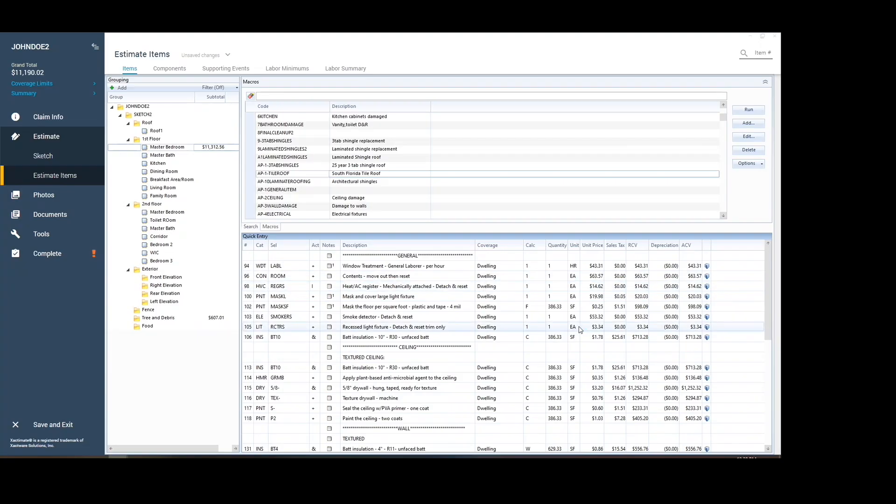
click(256, 265)
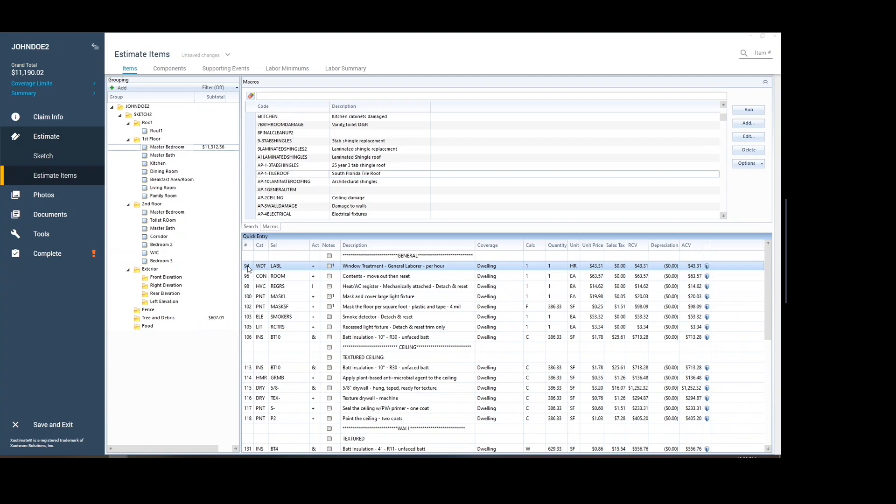
key(ctrl+a)
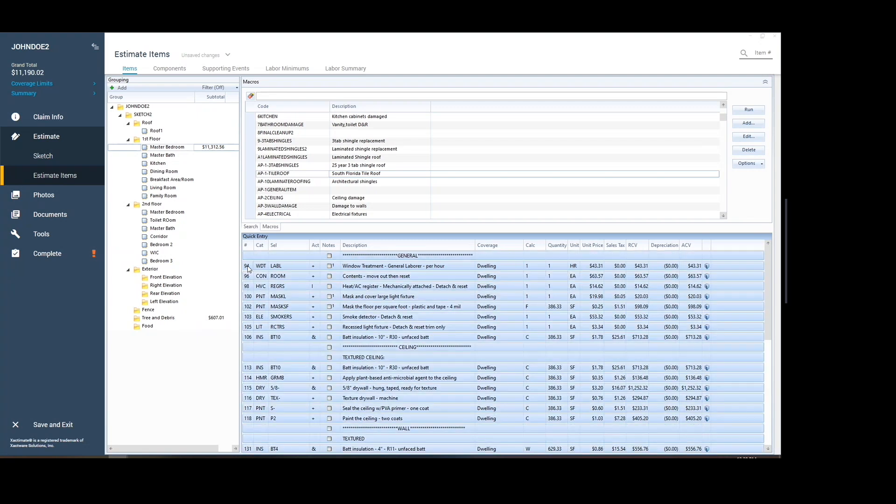
right_click(301, 271)
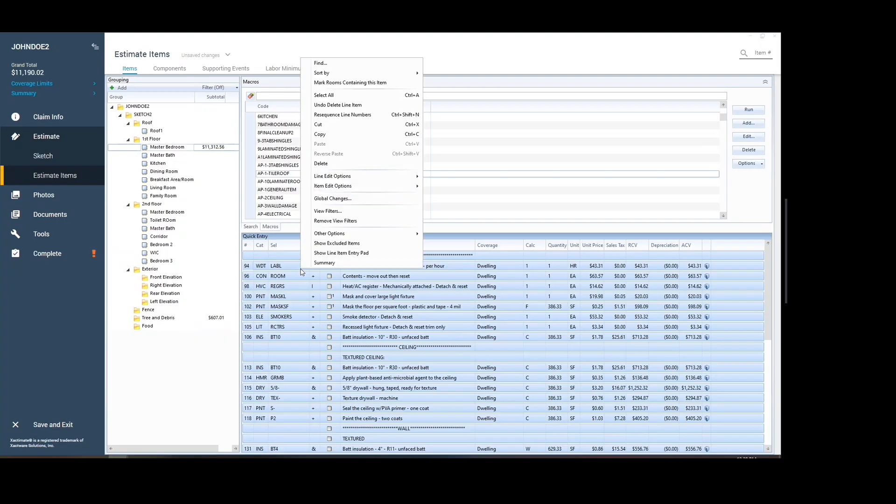
click(321, 135)
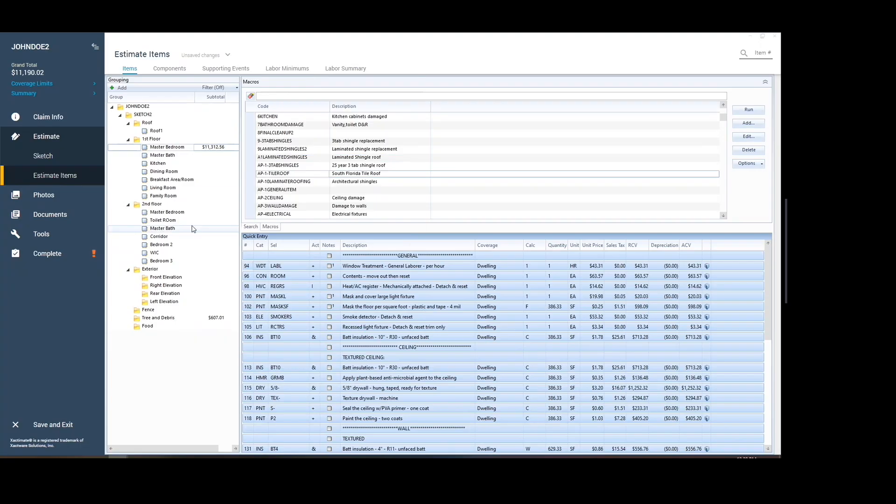
Paste the copied Master Bedroom line items into the 1st floor Dining Room
click(168, 173)
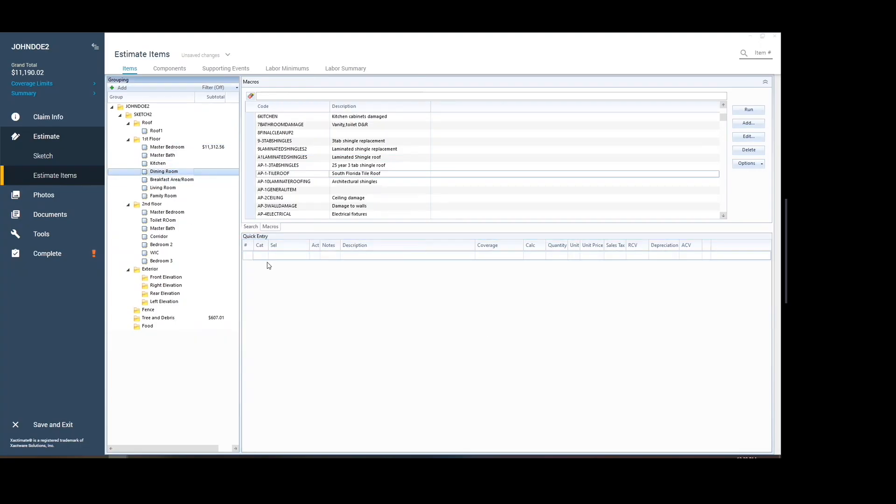
click(248, 259)
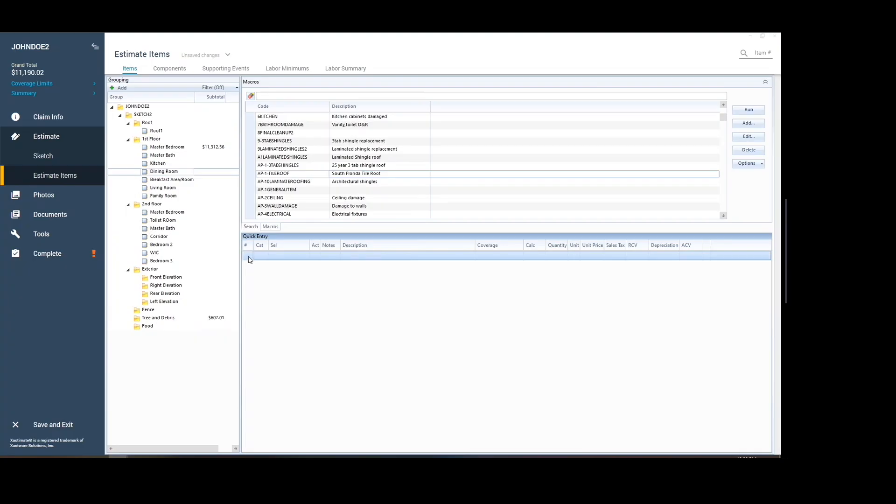
right_click(250, 259)
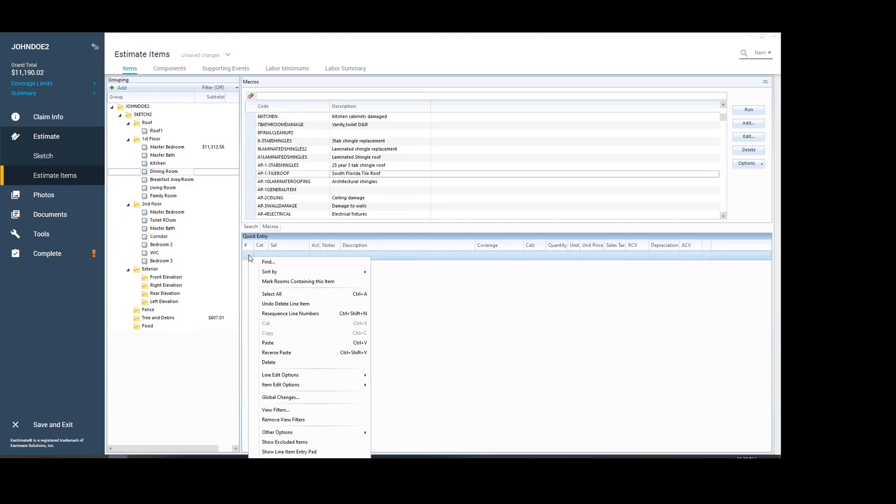
click(274, 344)
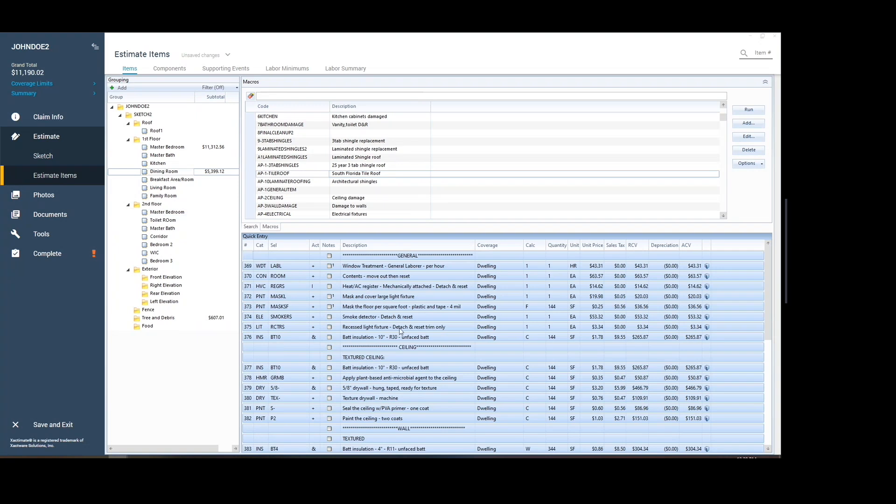
click(452, 358)
mouse_move(769, 291)
mouse_down()
mouse_move(766, 433)
mouse_move(773, 393)
mouse_move(765, 285)
mouse_up()
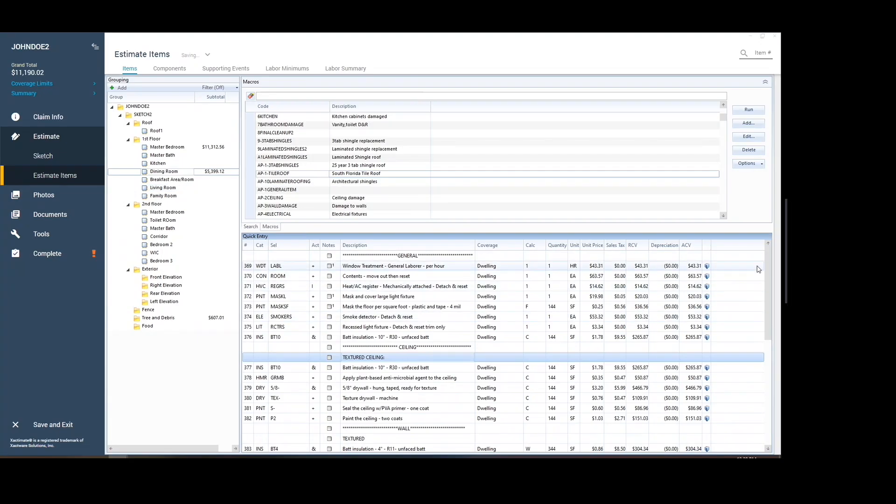
mouse_move(770, 261)
mouse_down()
mouse_move(770, 438)
mouse_move(769, 271)
mouse_up()
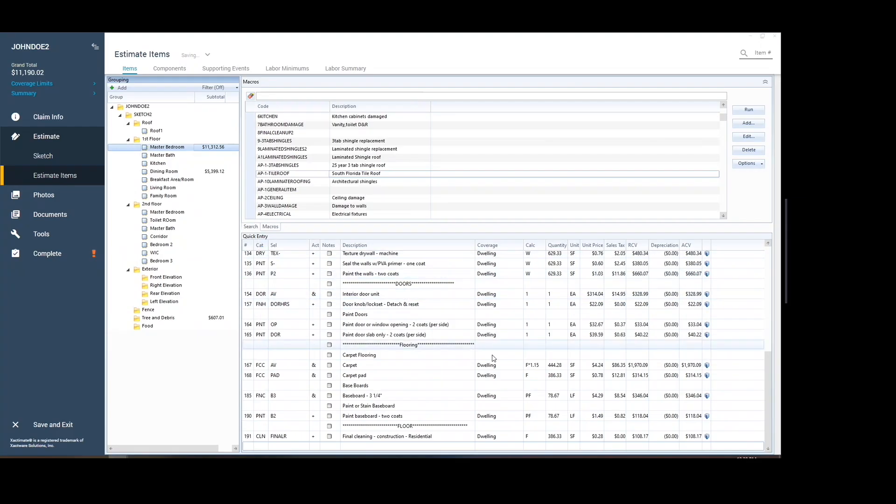
Review the 1st floor Master Bedroom line items across the general, ceiling, wall, door, flooring and final cleaning sections
scroll(444, 368, up, 2)
scroll(444, 371, up, 2)
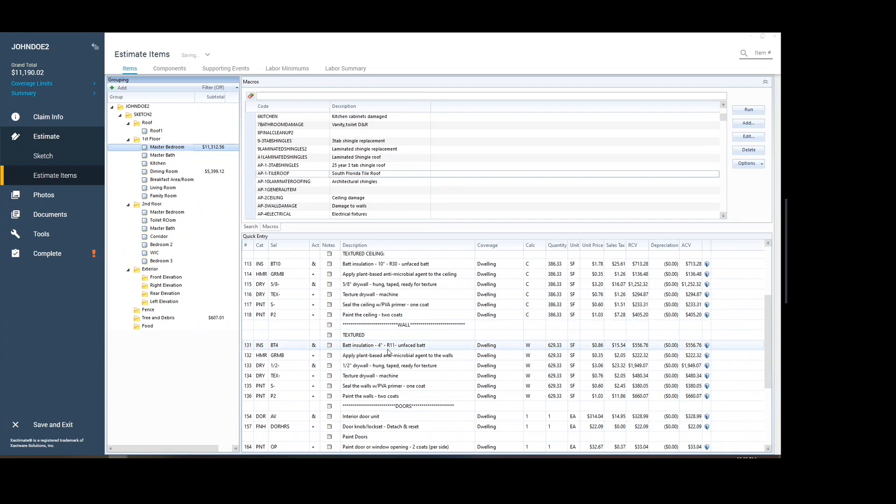
drag(768, 369, 771, 431)
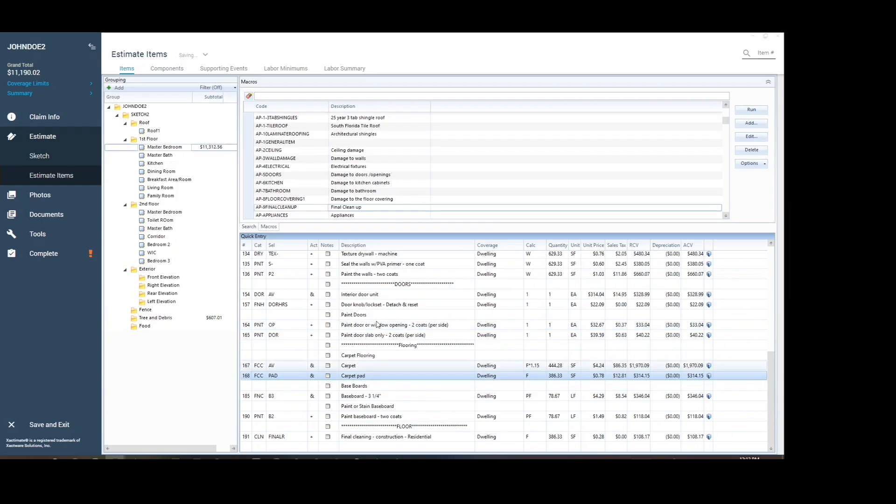
drag(770, 373, 773, 442)
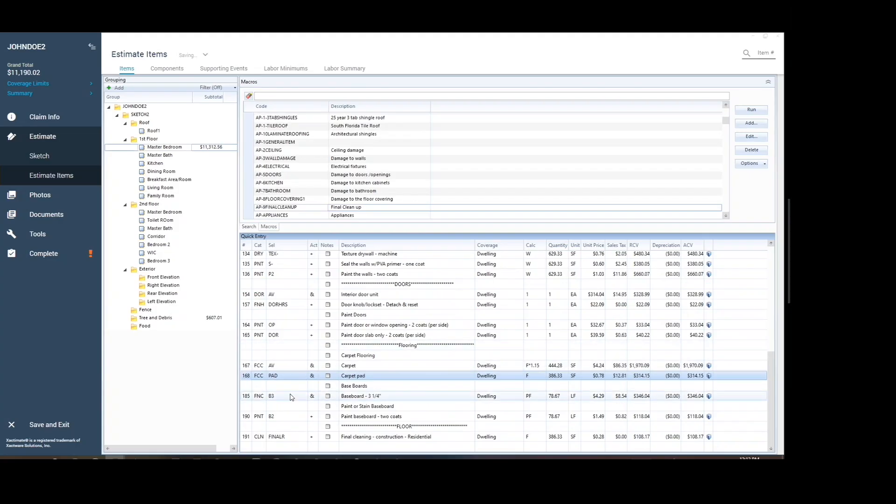
scroll(291, 397, up, 7)
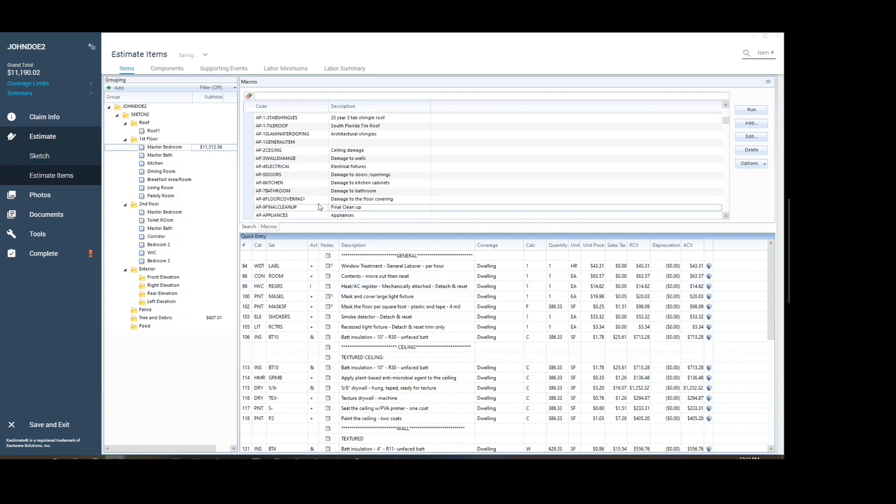
Run the AP-6KITCHEN macro in the Food group to preview its cabinet, countertop and appliance items, and delete them all
click(281, 217)
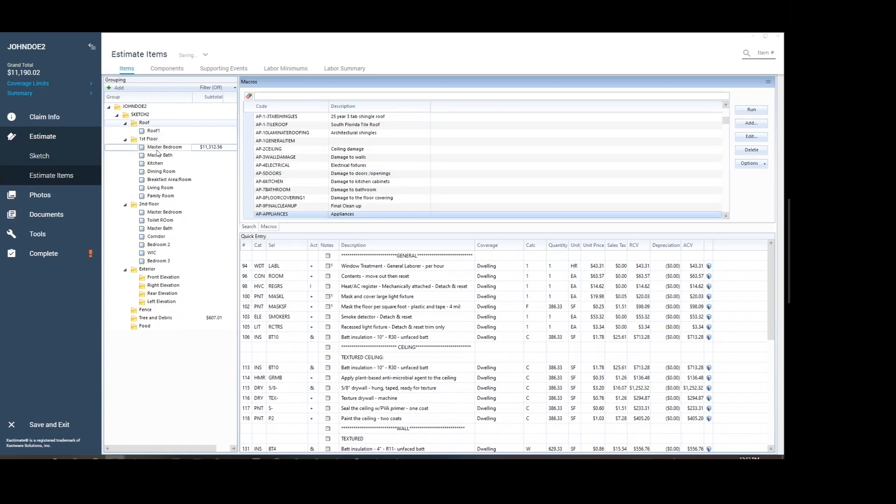
click(146, 328)
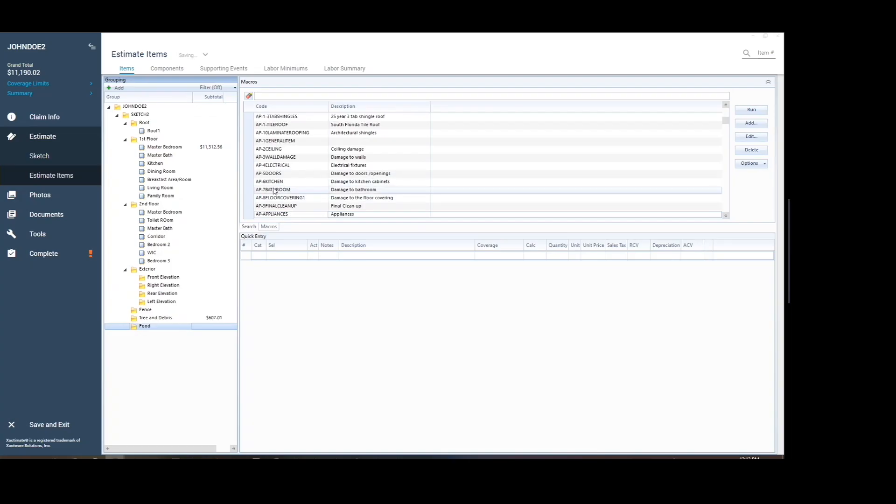
click(282, 183)
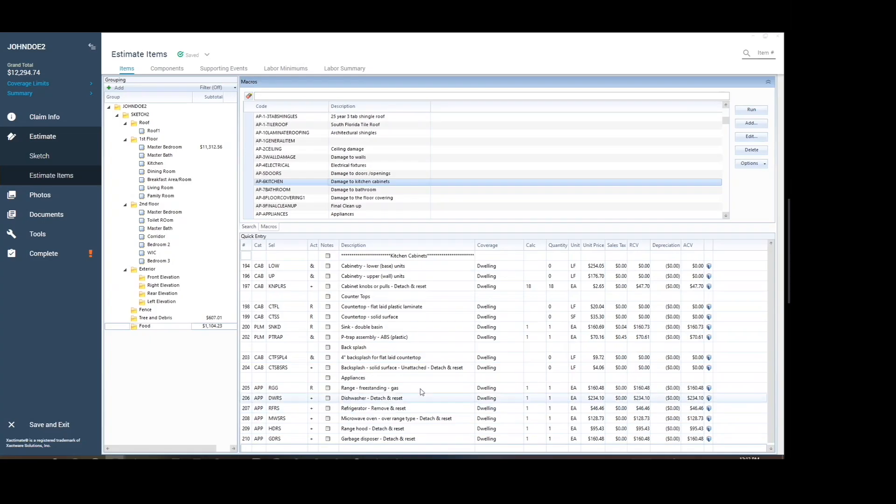
click(248, 310)
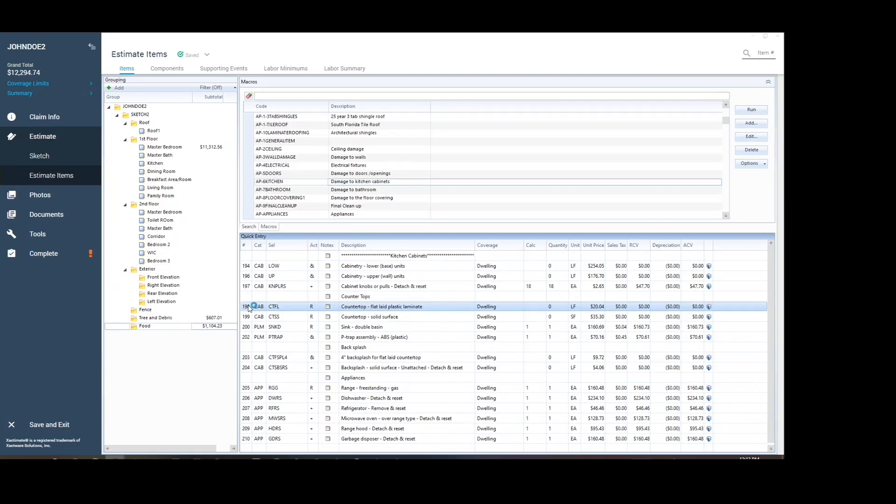
key(ctrl+a)
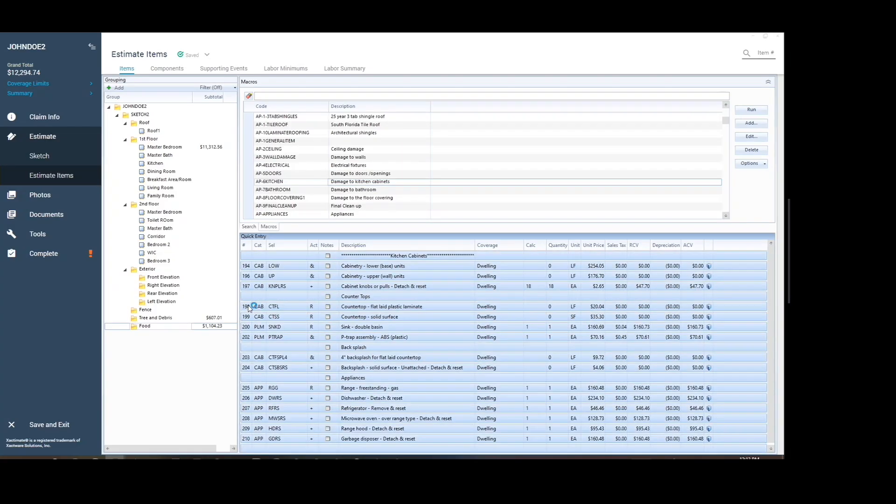
key(Delete)
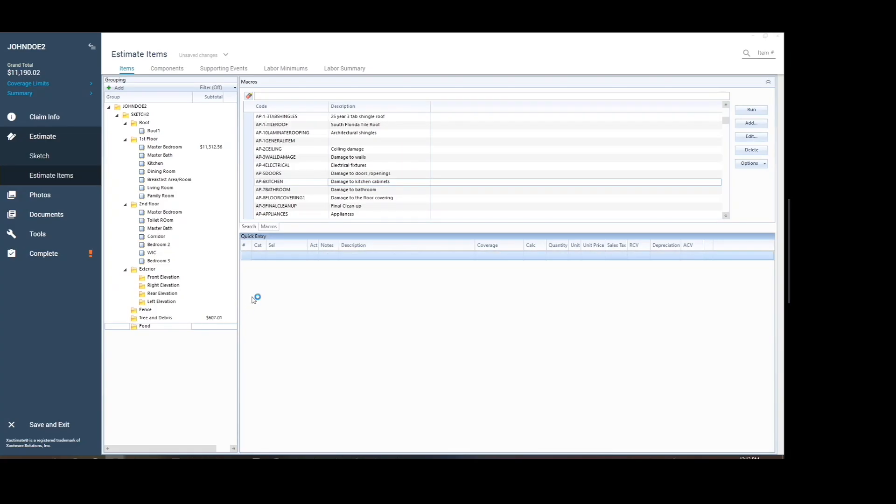
Run the AP-7BATHROOM macro in the Food group to preview its vanity and accessory items, and delete them all
click(288, 190)
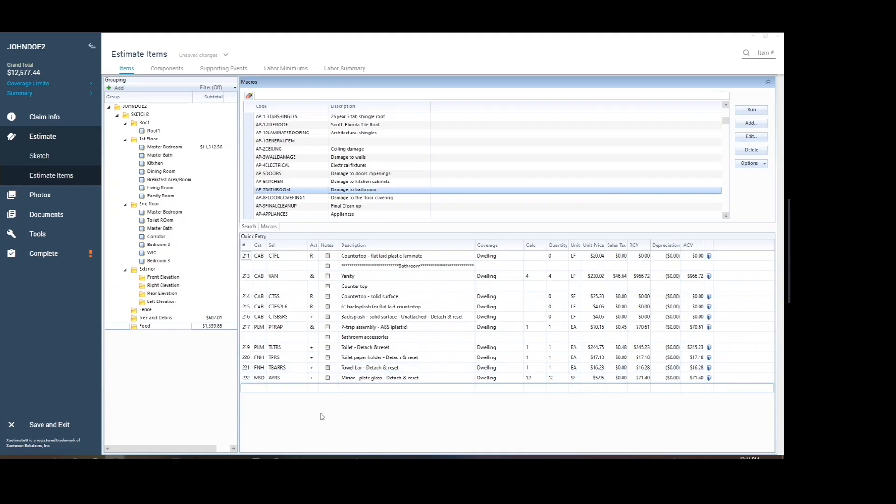
click(247, 256)
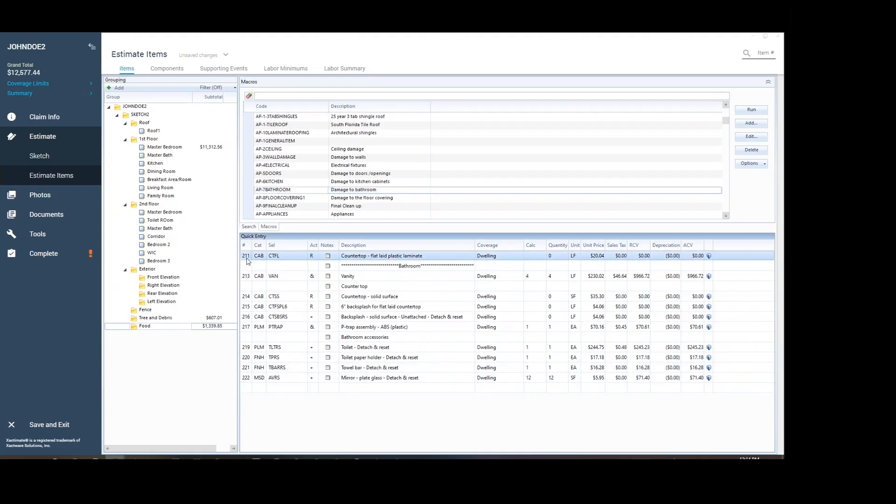
key(ctrl+a)
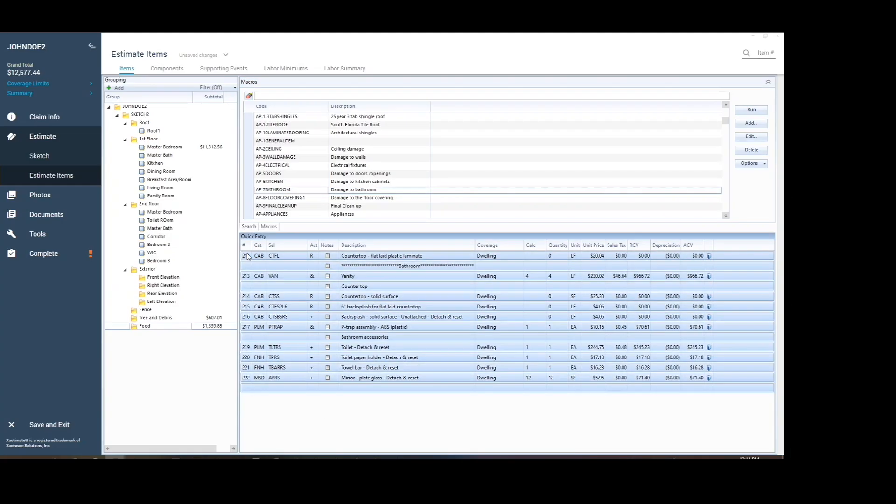
key(Delete)
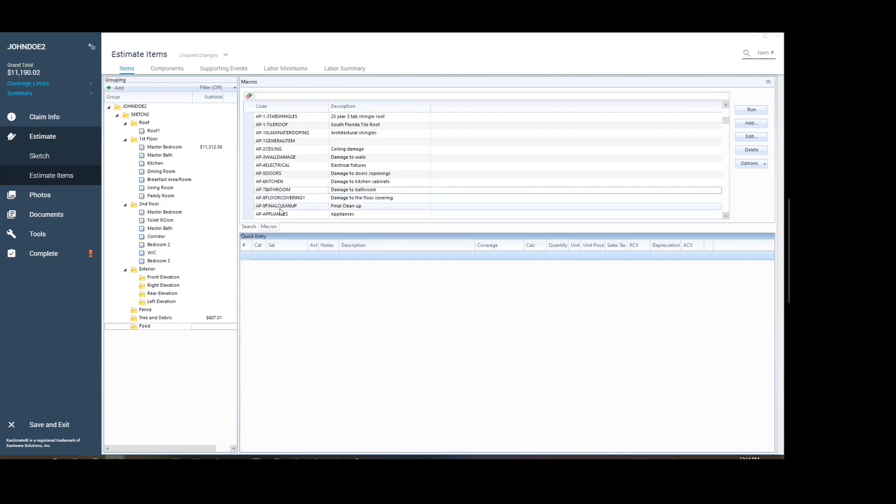
Run the AP-APPLIANCES macro in the Food group to preview its line items, and delete them all
click(286, 215)
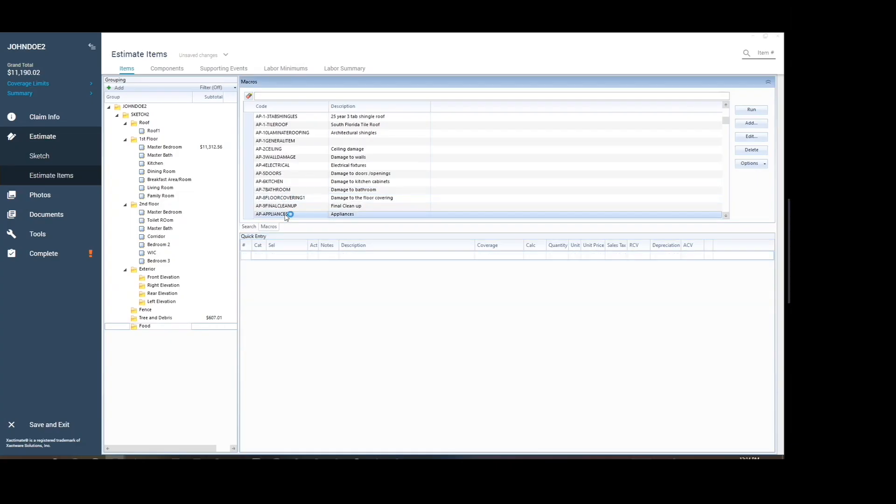
drag(286, 215, 422, 383)
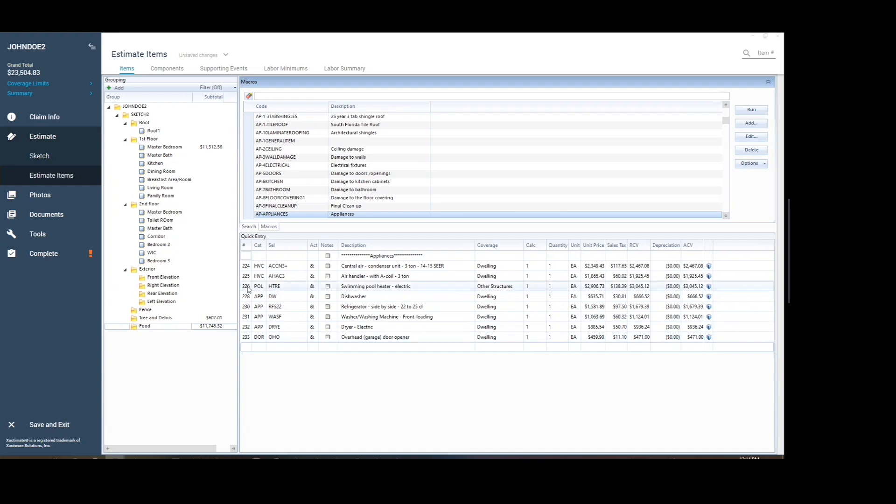
click(249, 268)
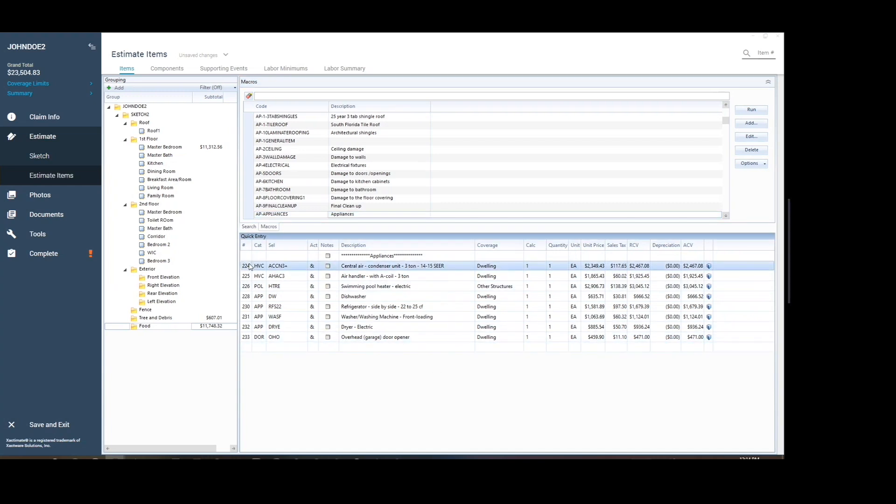
key(ctrl+a)
key(Delete)
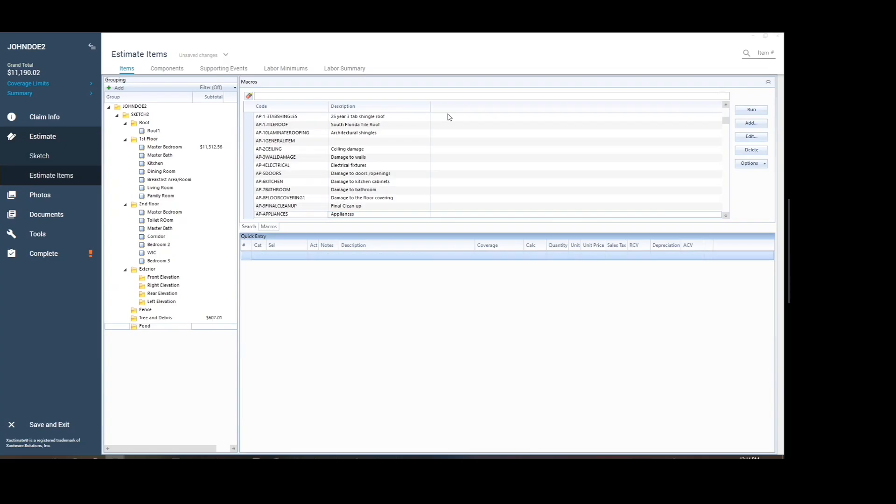
Run the AP-DMOTREEANDDEBRIS macro in the Food group to preview its tree removal items, and delete them all
drag(726, 120, 727, 122)
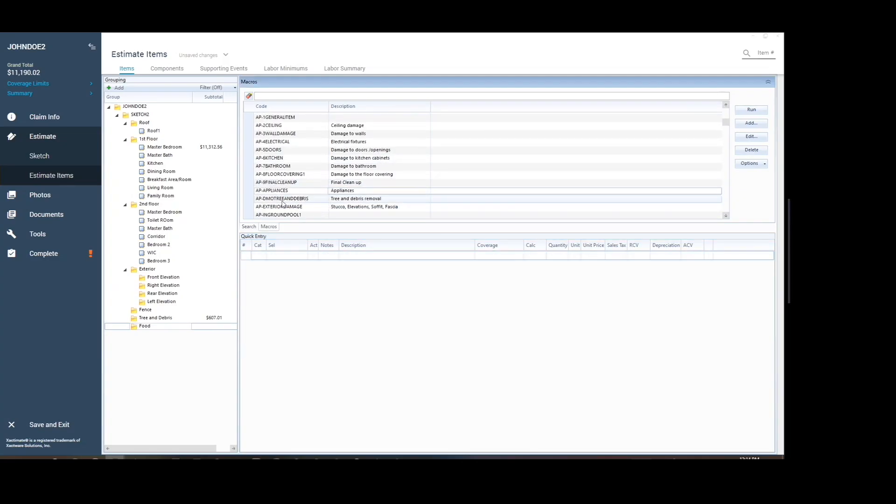
double_click(363, 199)
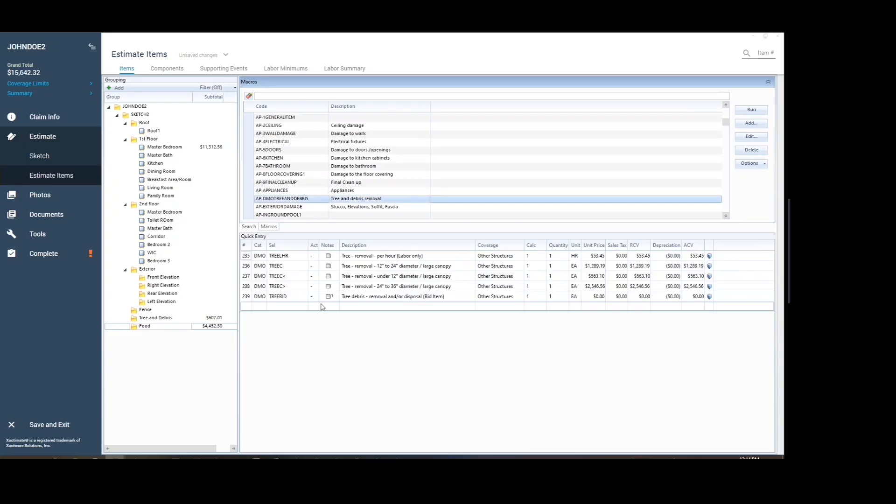
click(249, 257)
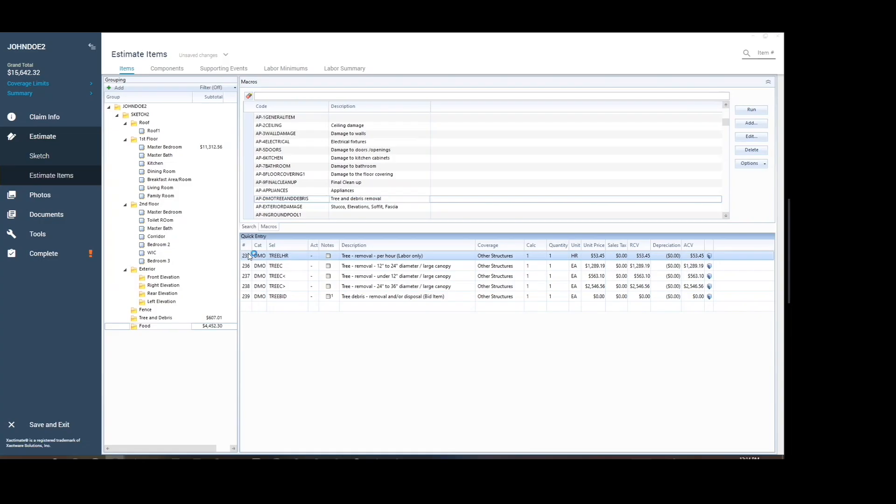
key(ctrl+a)
key(Delete)
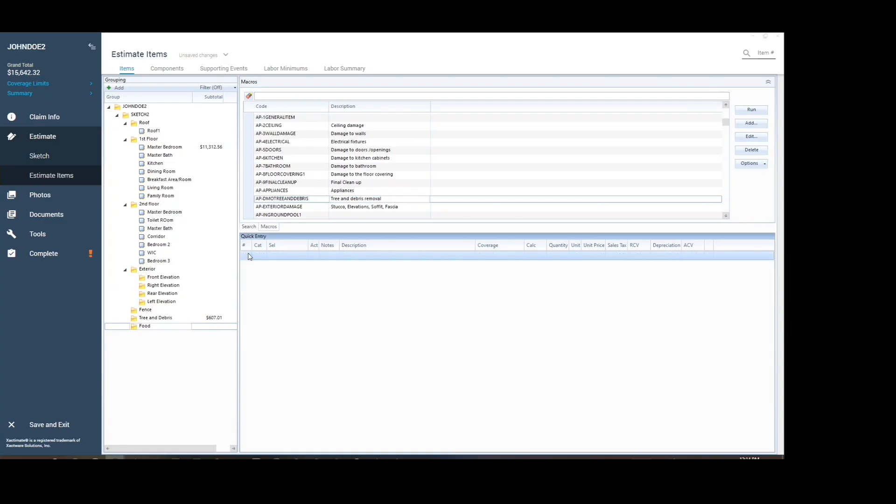
Run the AP-EXTERIORDAMAGE macro in the Food group and review its exterior, stucco, fascia and soffit line items
click(288, 208)
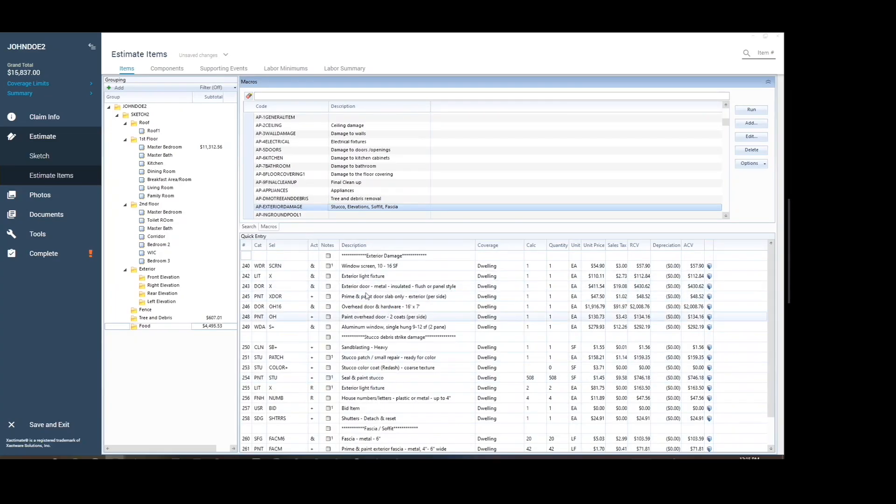
click(775, 360)
scroll(772, 366, down, 2)
scroll(775, 350, up, 2)
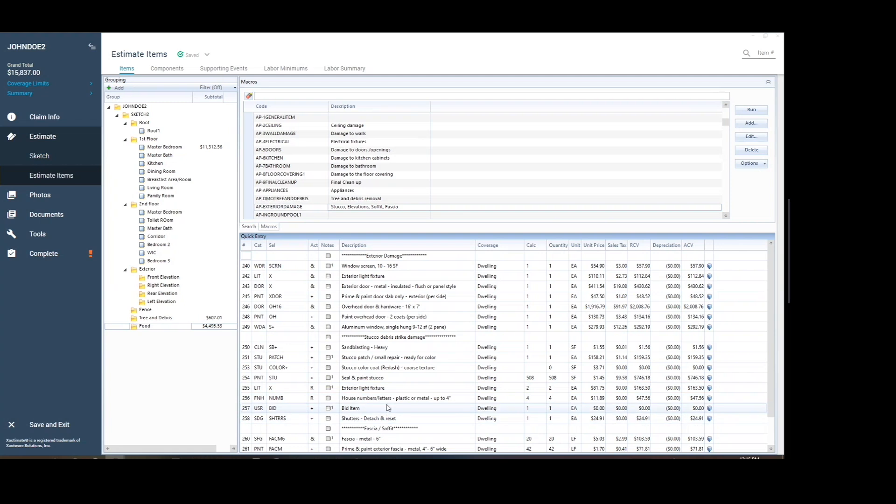
scroll(354, 424, down, 1)
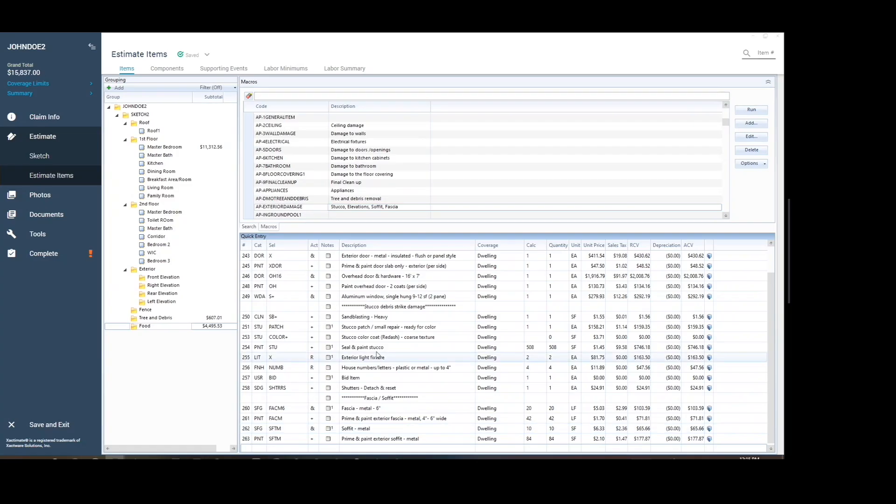
scroll(316, 180, down, 1)
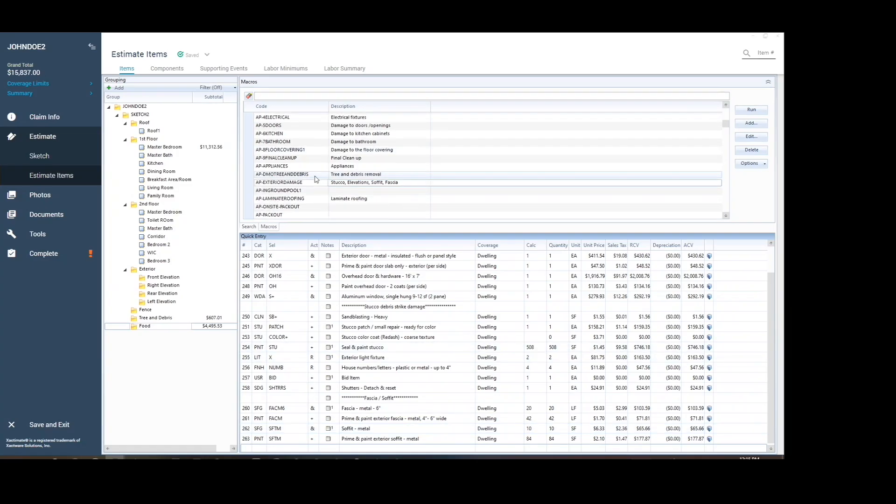
Delete all exterior damage line items from the Food group
click(247, 267)
key(ctrl+a)
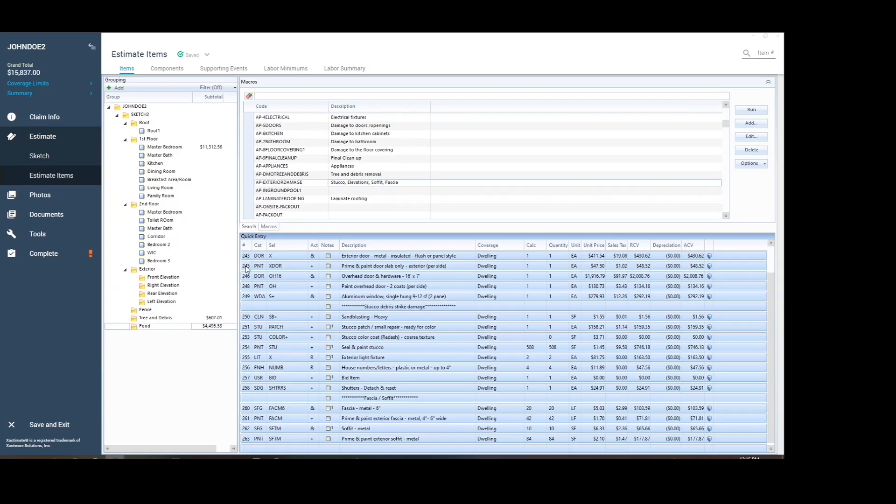
key(Delete)
Run the AP-INGROUNDPOOL1 macro in the Food group to preview its swimming pool line items, and delete them all
click(273, 191)
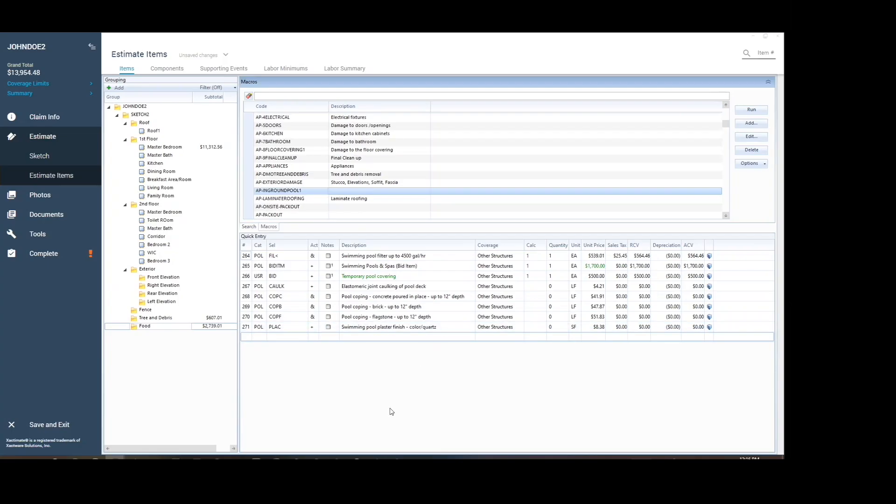
click(245, 258)
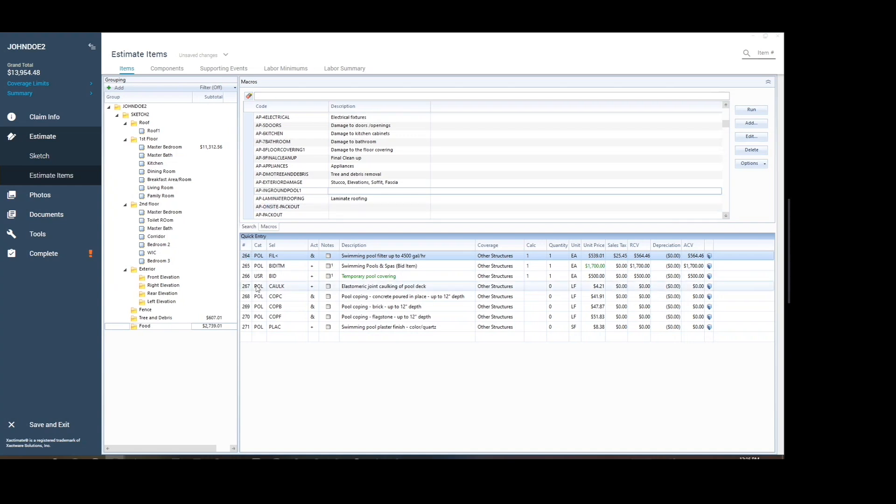
click(246, 268)
key(ctrl+a)
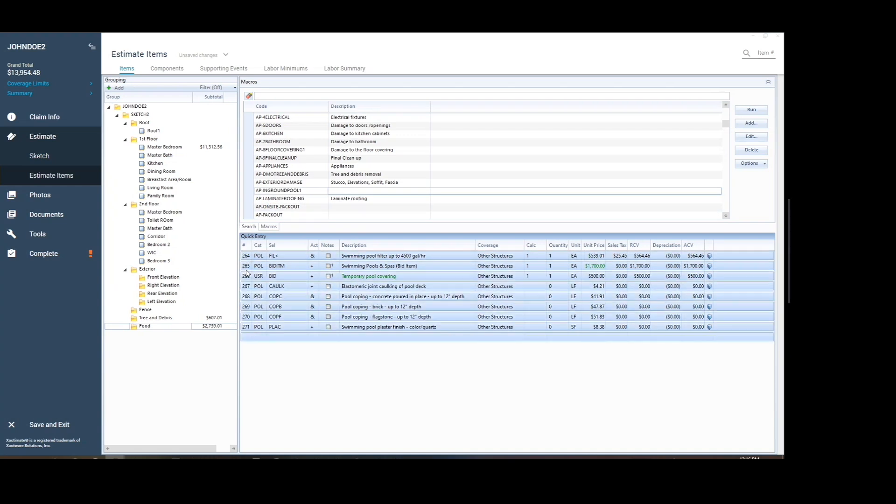
key(Delete)
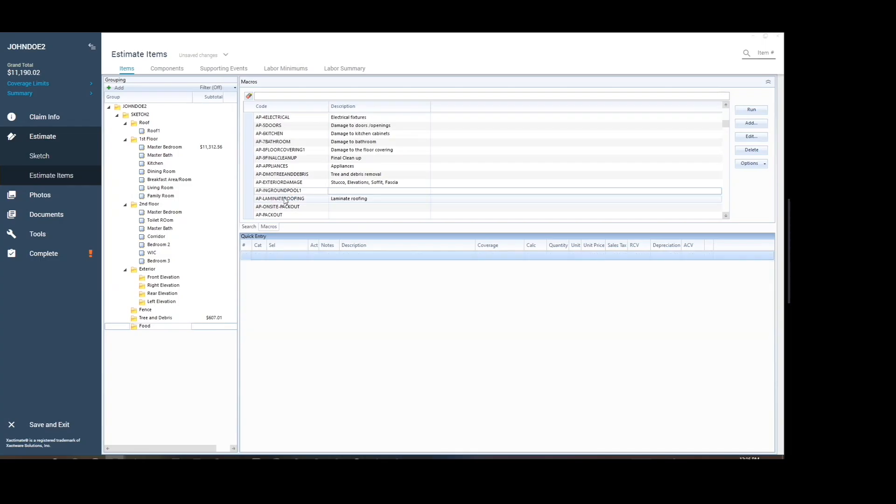
Run the AP-LAMINATEROOFING macro in the Food group, review its roofing, gutter and solar line items, and delete them all
click(285, 200)
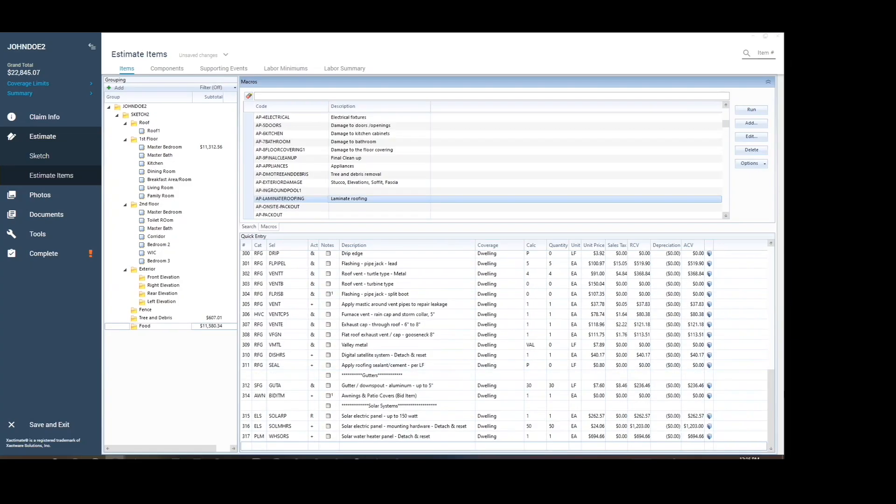
scroll(768, 401, up, 3)
scroll(773, 282, up, 10)
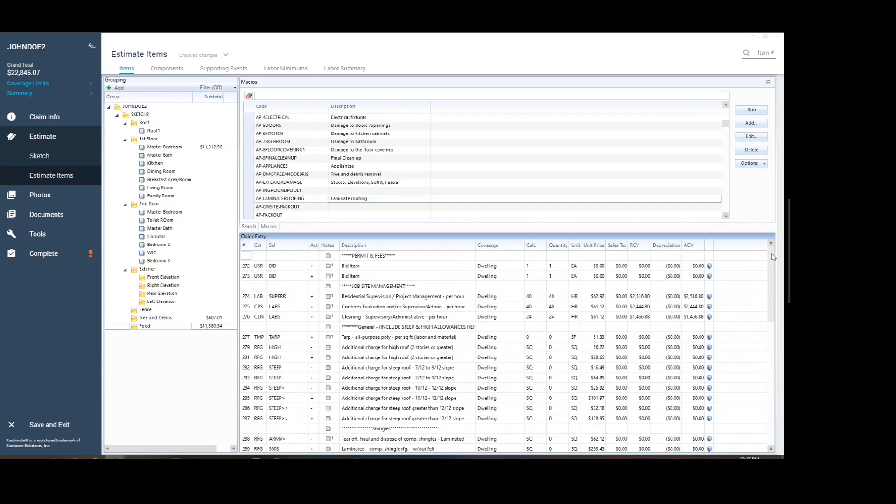
drag(773, 276, 769, 415)
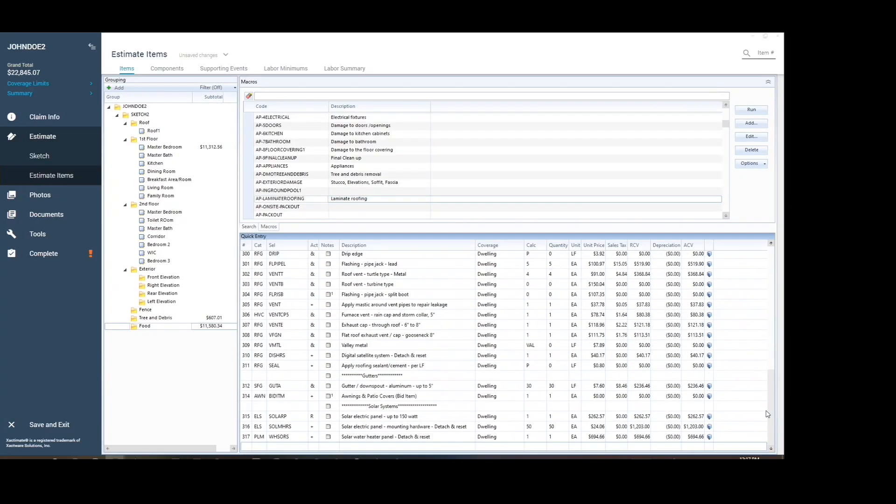
click(248, 265)
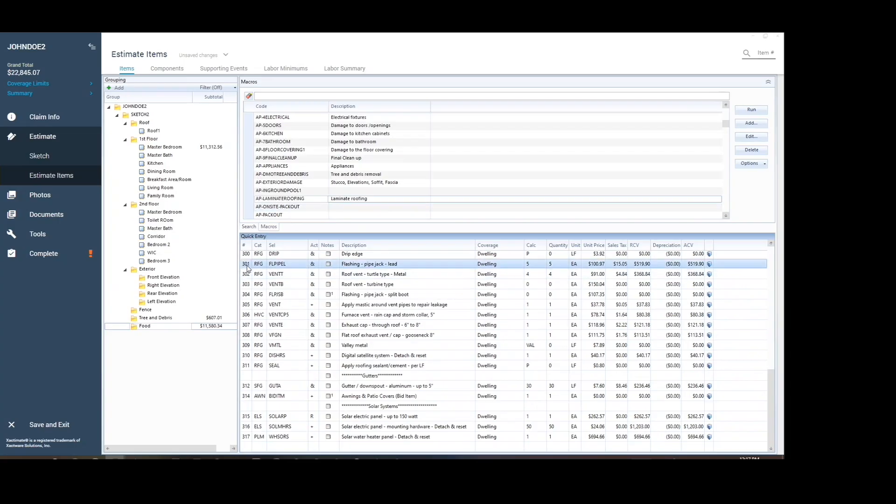
key(ctrl+a)
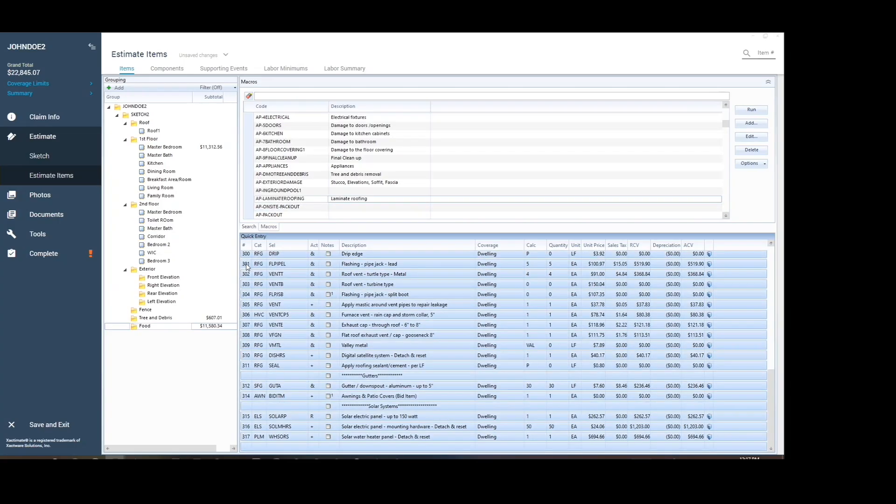
key(Delete)
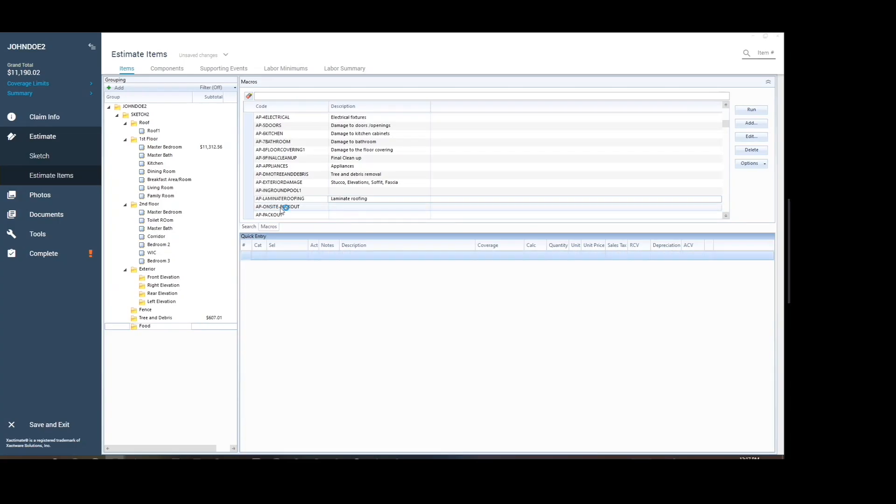
Run the AP-ONSITE-PACKOUT macro in the Food group to preview its storage and packing items, and delete them all
click(309, 208)
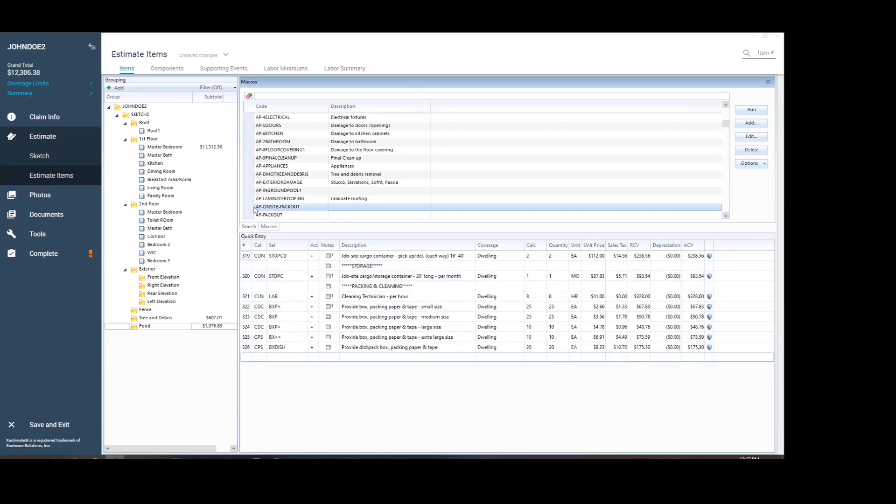
click(249, 317)
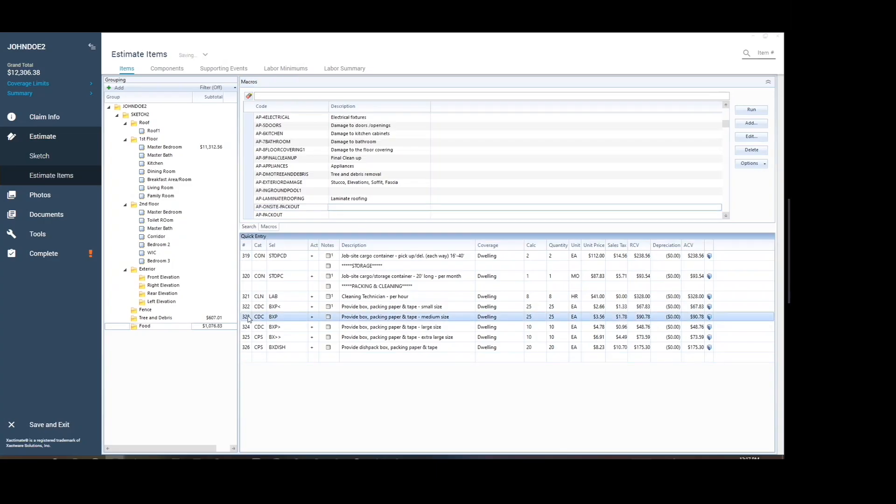
key(ctrl+a)
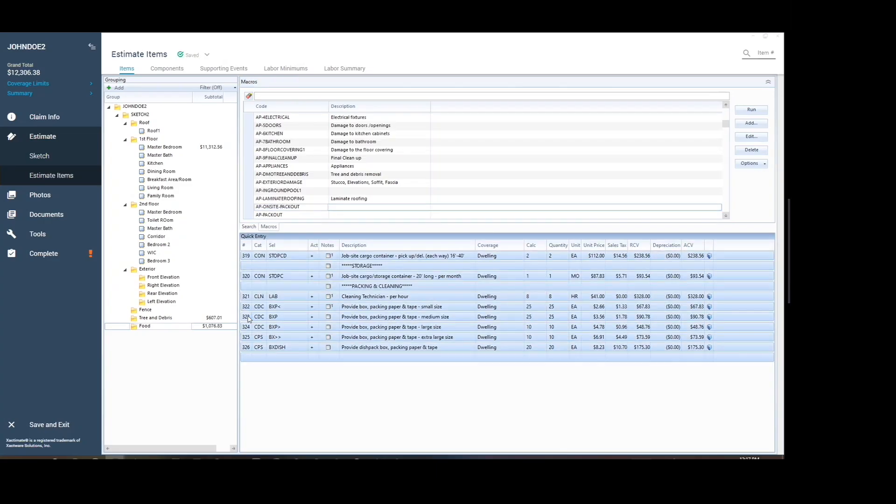
key(Delete)
Run the AP-PACKOUT macro in the Food group to preview its off-site storage and content manipulation items, and delete them all
click(267, 214)
drag(267, 217, 355, 295)
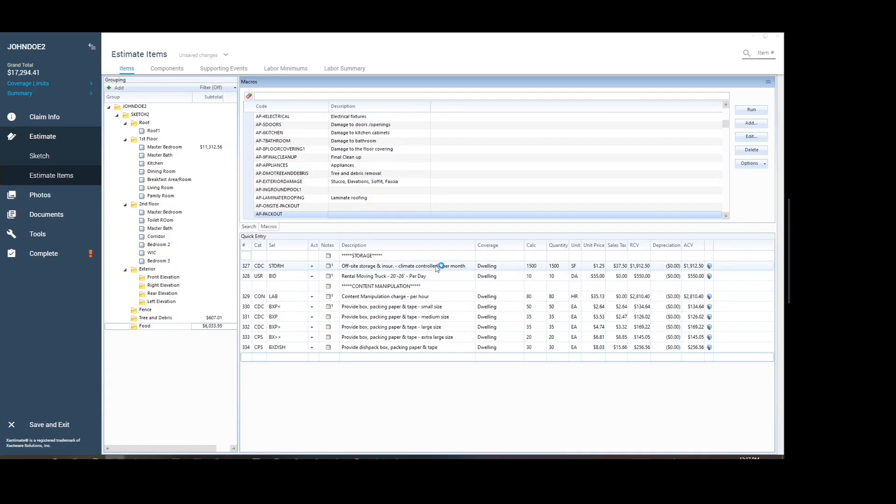
scroll(289, 145, down, 1)
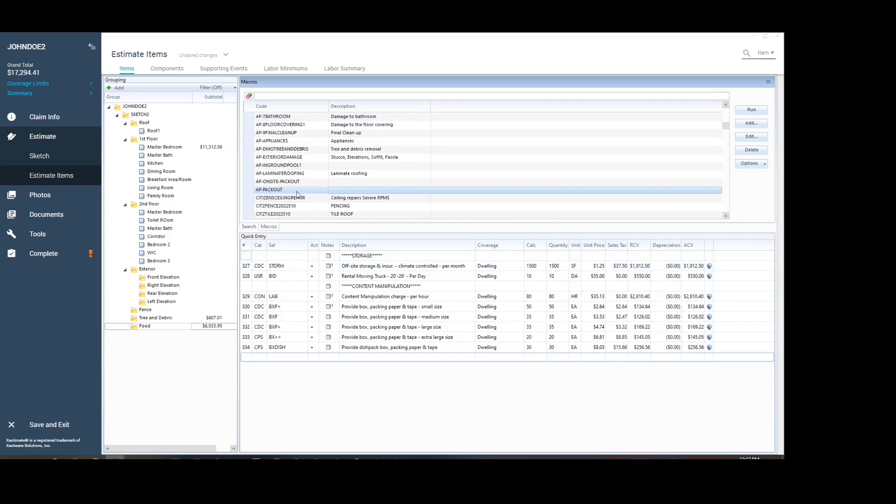
scroll(297, 193, up, 4)
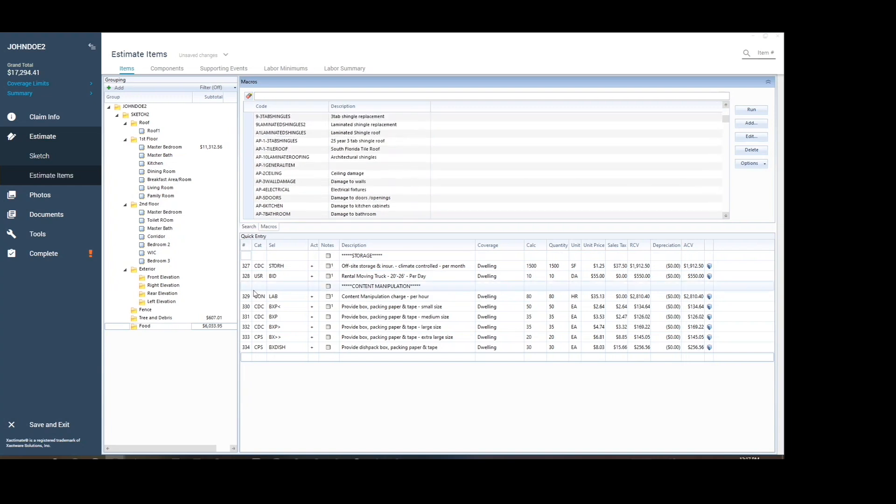
click(244, 267)
key(ctrl+a)
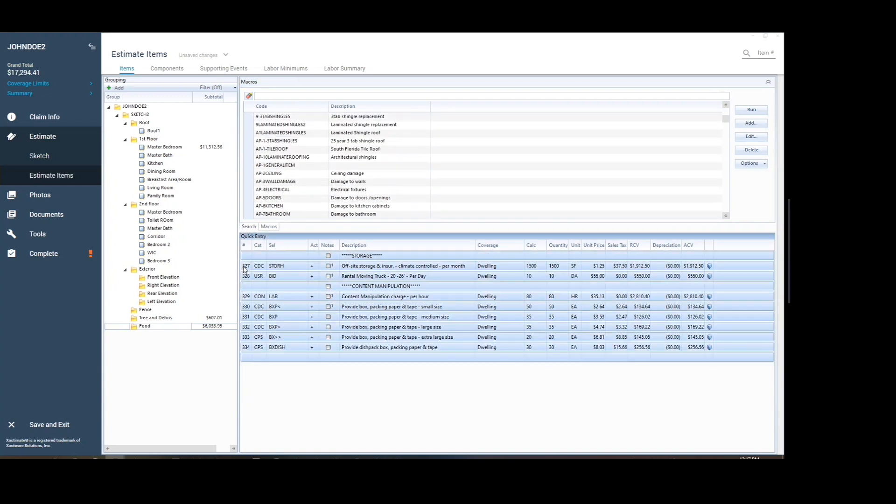
key(Delete)
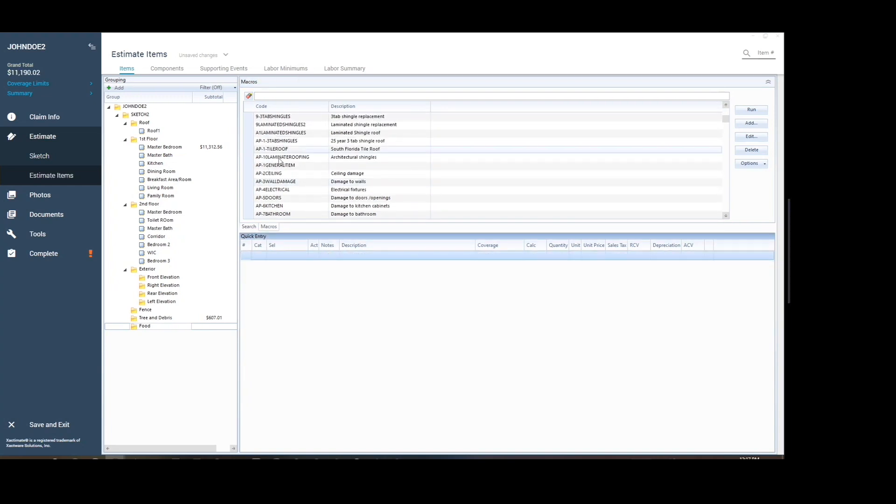
Run the AP-1-TILEROOF macro in the Food group and review its tile roofing, underlayment, vent and flashing line items
scroll(279, 204, up, 1)
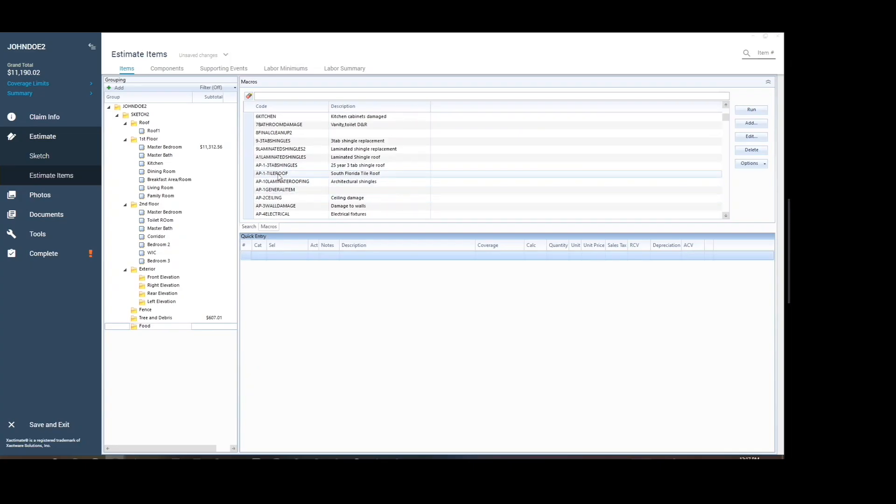
click(278, 174)
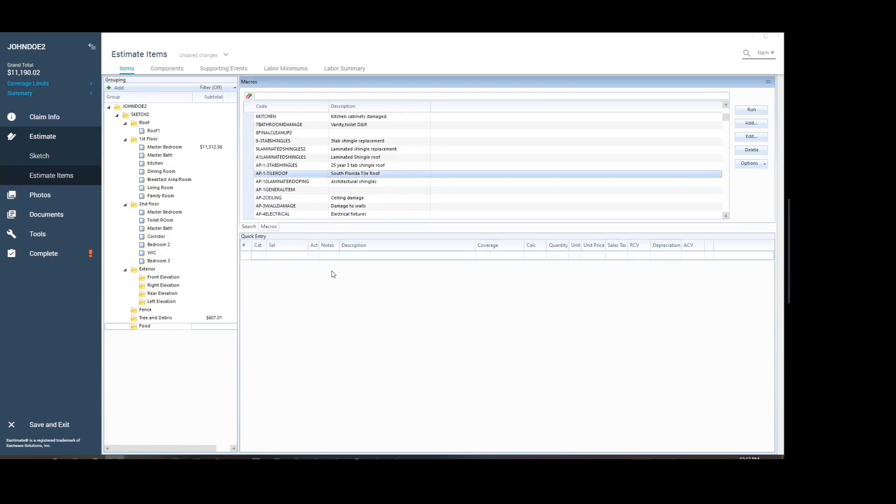
double_click(350, 175)
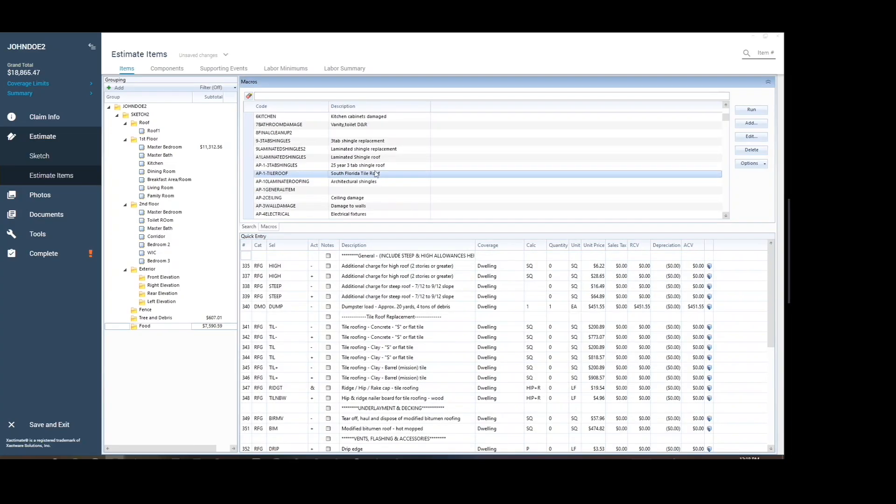
drag(776, 395, 780, 288)
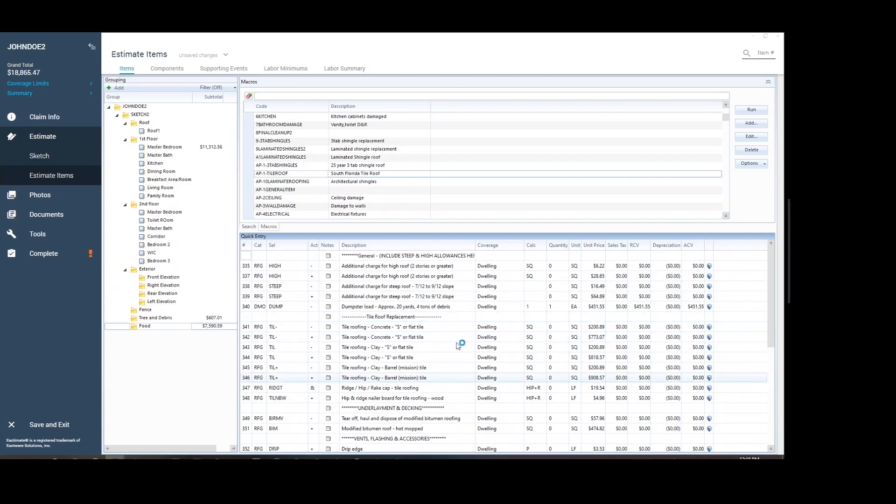
drag(772, 261, 774, 281)
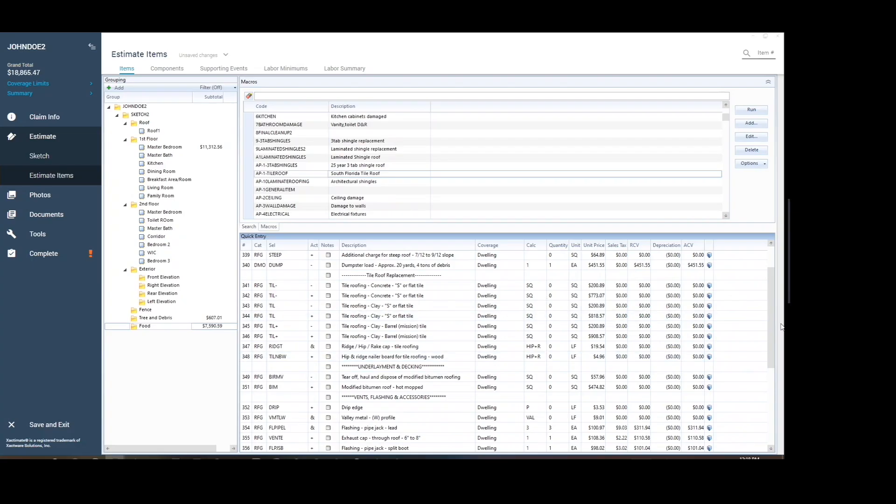
scroll(775, 318, up, 2)
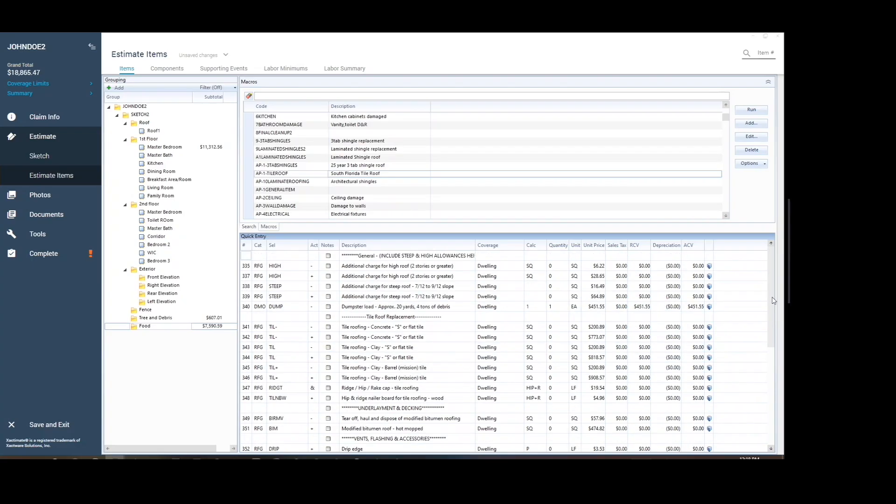
drag(773, 271, 772, 433)
drag(772, 385, 775, 249)
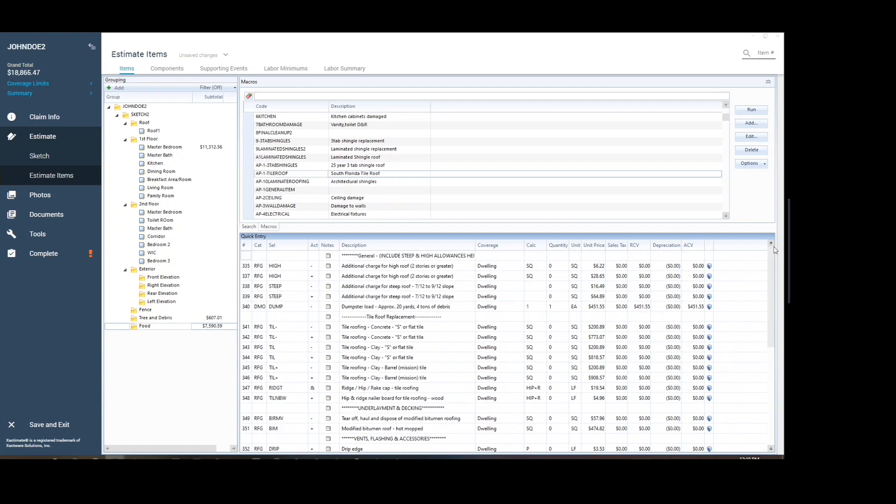